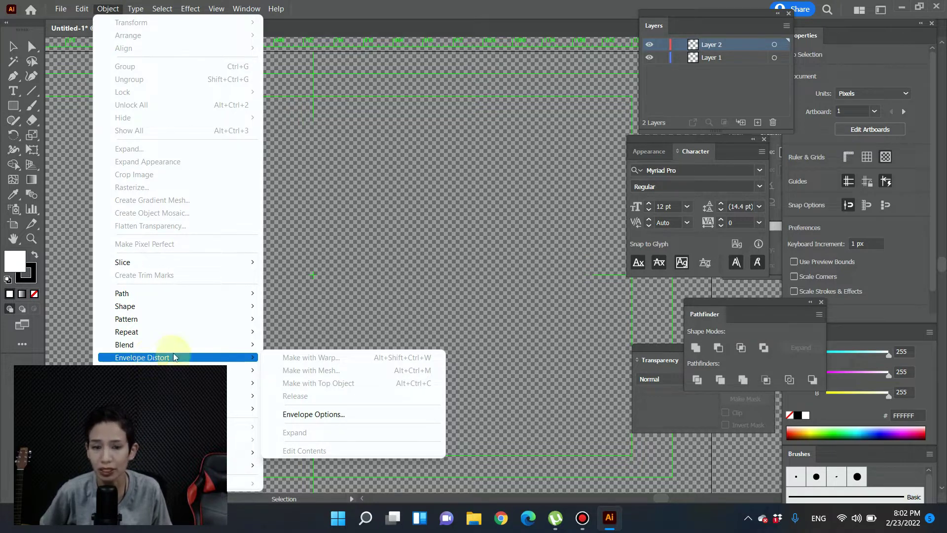
Draw a rectangle of about 1824 by 1028 px on Layer 1, starting from the artboard's upper-left corner
left_click(235, 224)
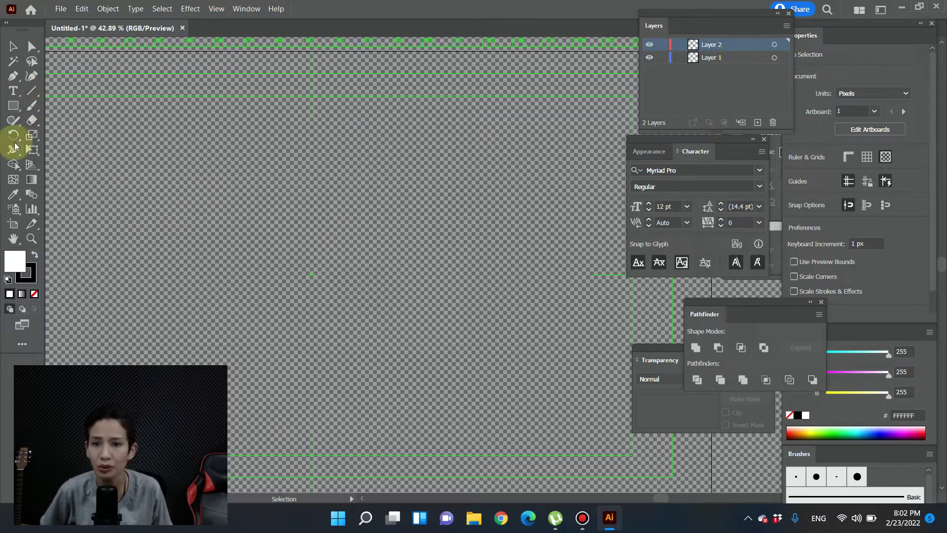
left_click(737, 57)
left_click(13, 105)
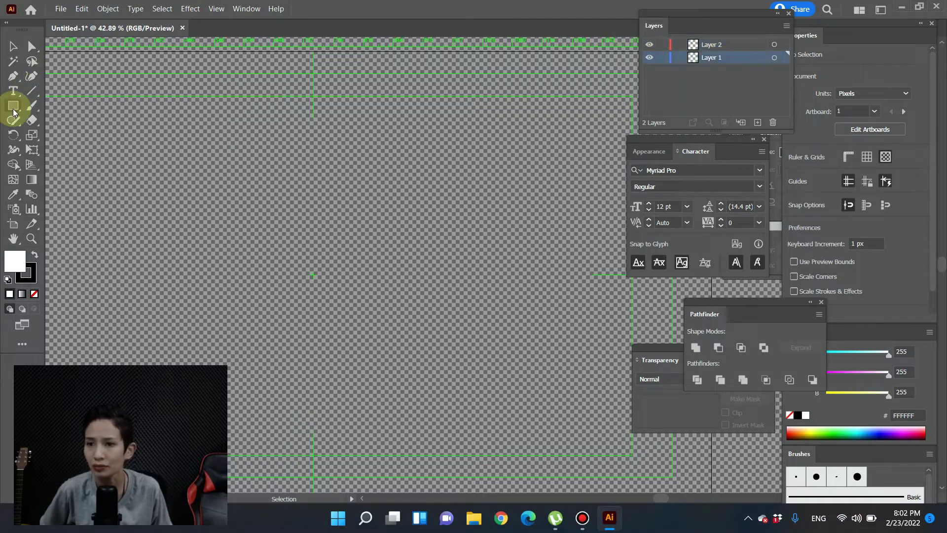
key("ctrl+minus")
key("ctrl+minus")
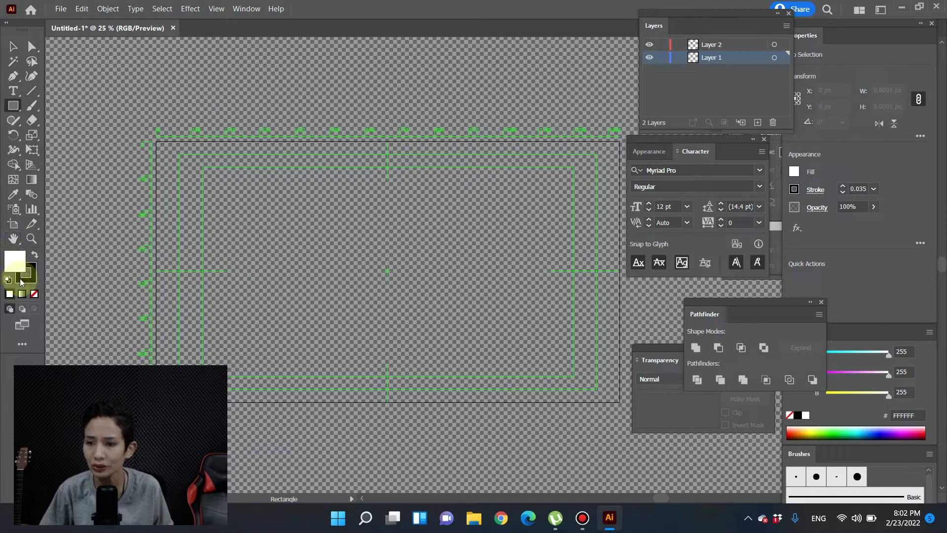
left_click(33, 295)
left_click_drag(689, 13, 668, 18)
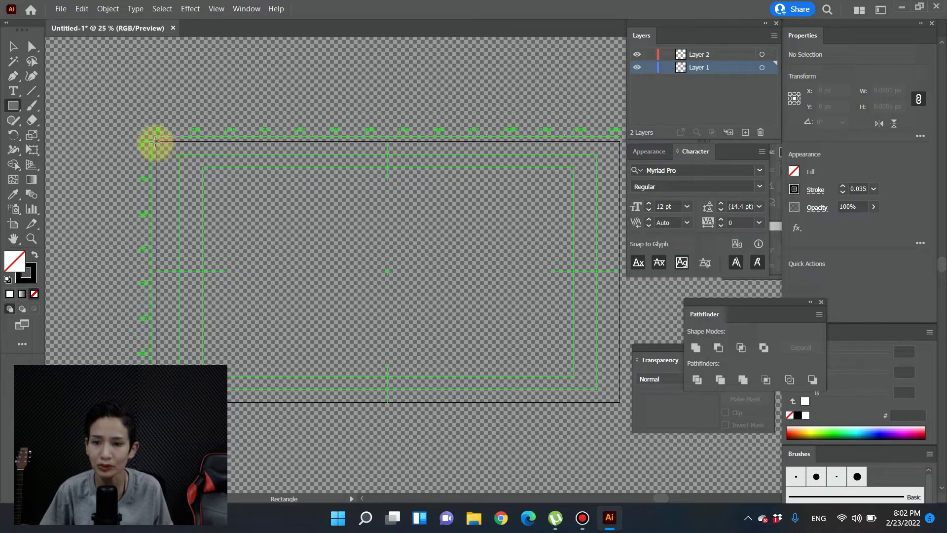
left_click_drag(155, 141, 597, 390)
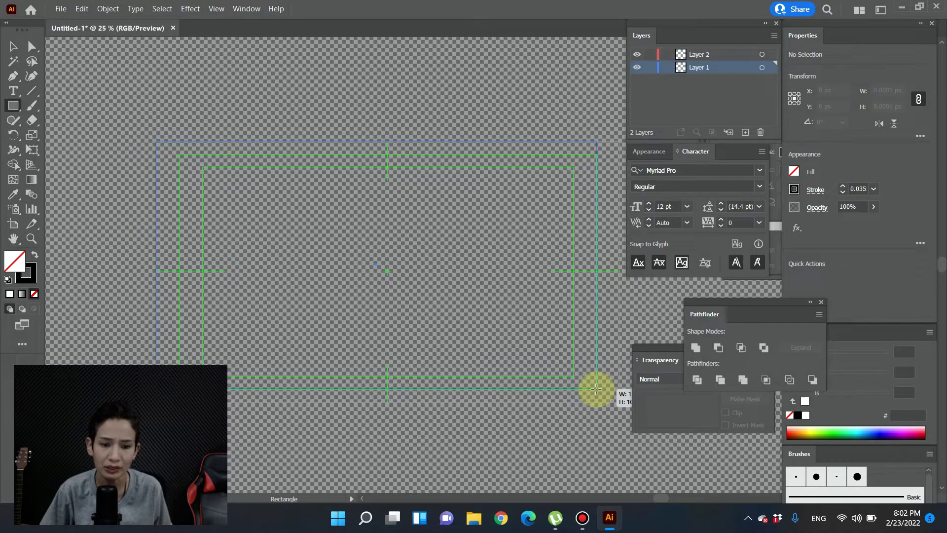
left_click_drag(596, 389, 596, 389)
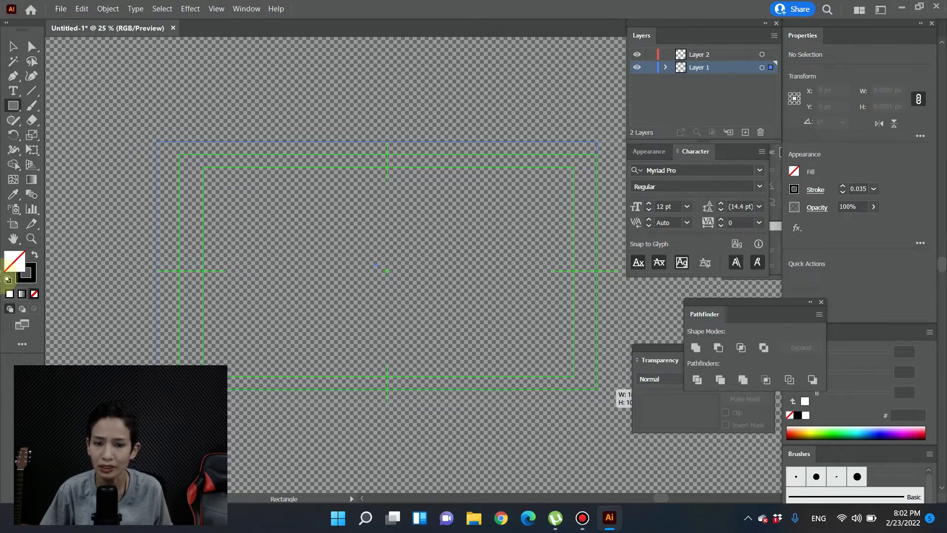
Give the rectangle a white (FFFFFF) fill and no stroke
left_click(35, 257)
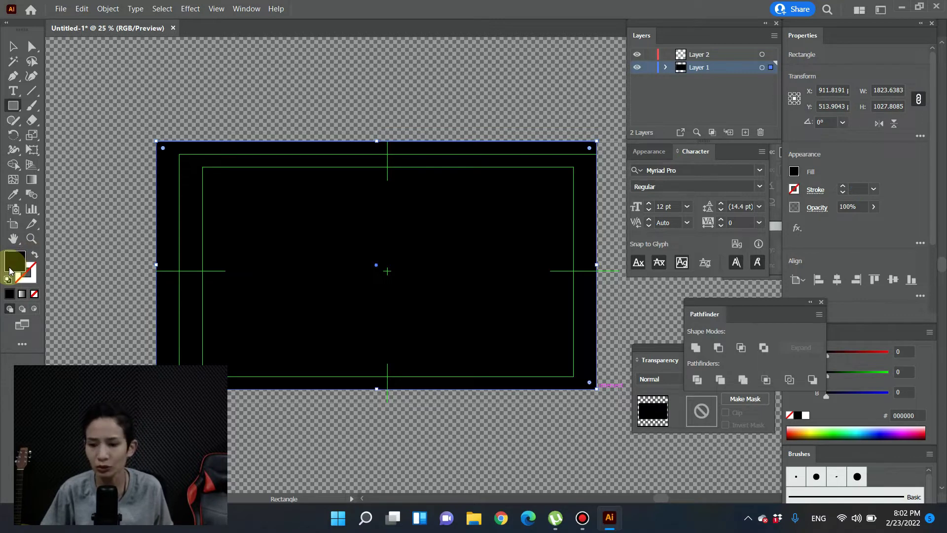
double_click(11, 266)
left_click_drag(345, 271, 314, 199)
left_click(605, 208)
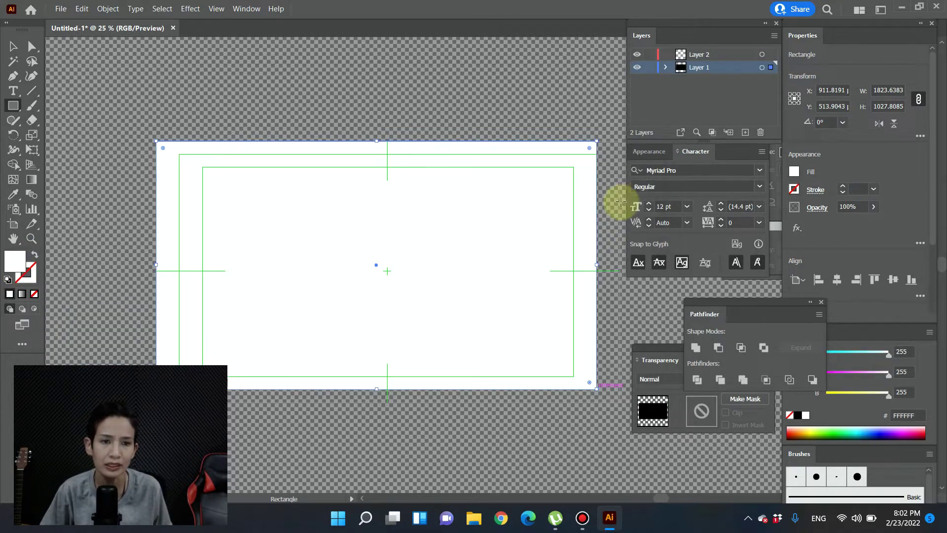
Lock Layer 1 and make Layer 2 the active layer
left_click(650, 69)
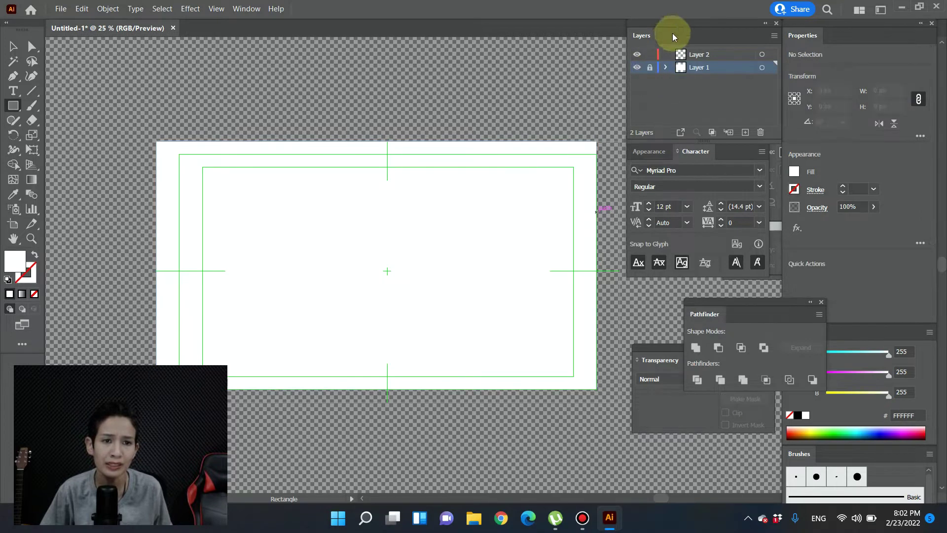
left_click(720, 56)
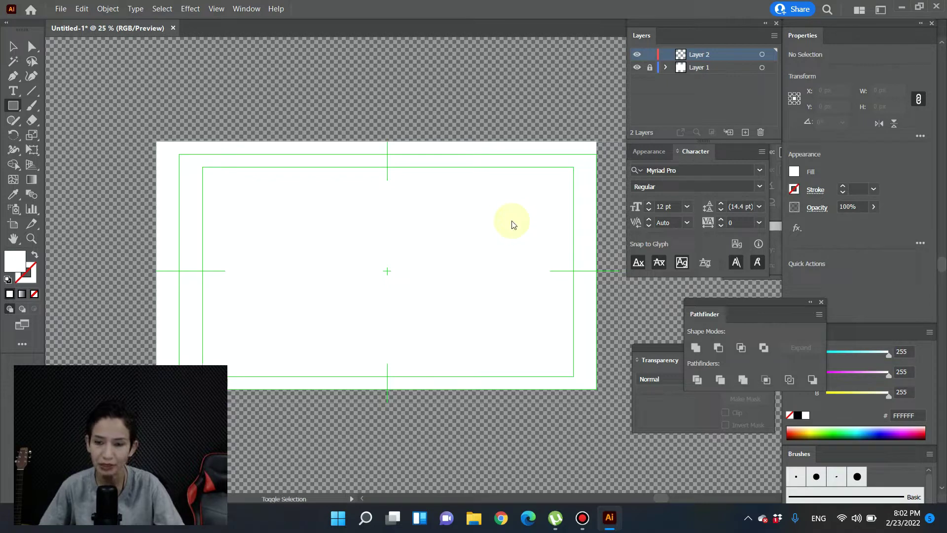
key("shift+ctrl+p")
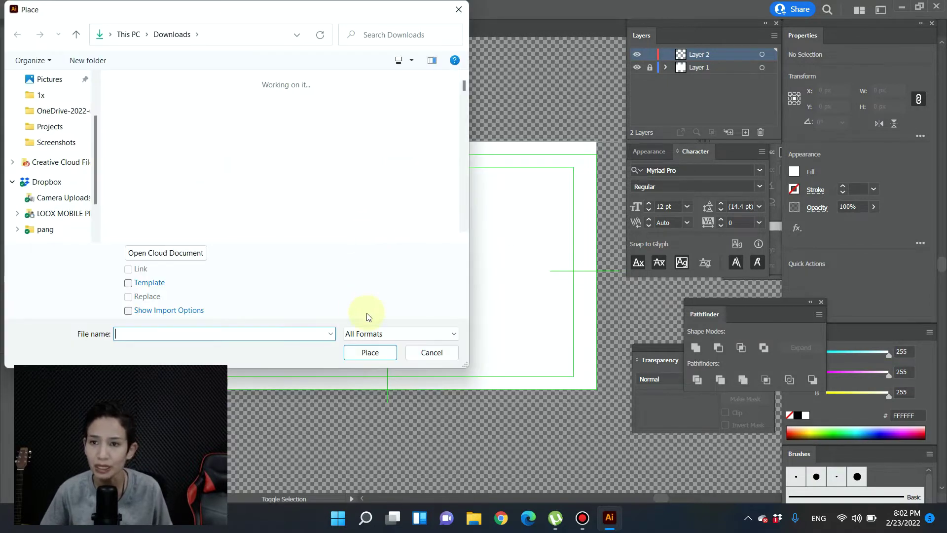
left_click(130, 116)
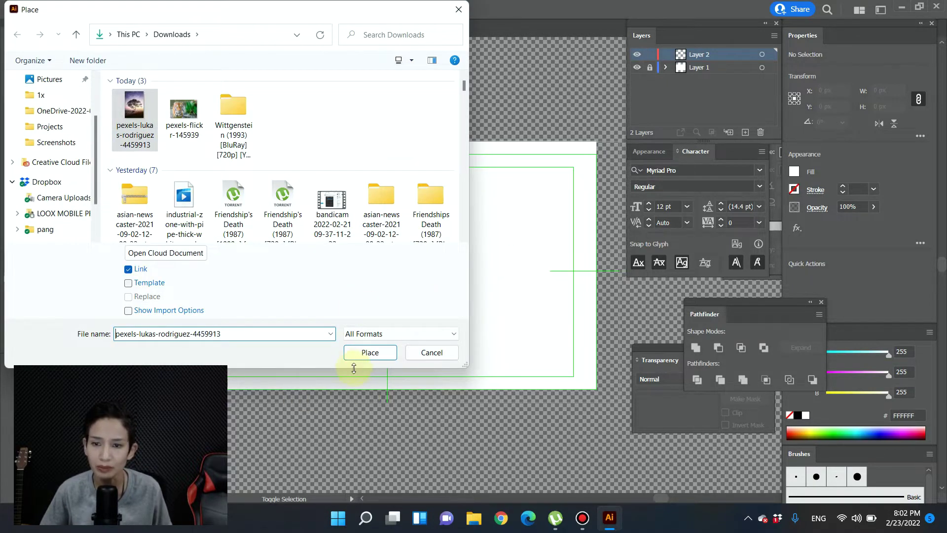
left_click(365, 356)
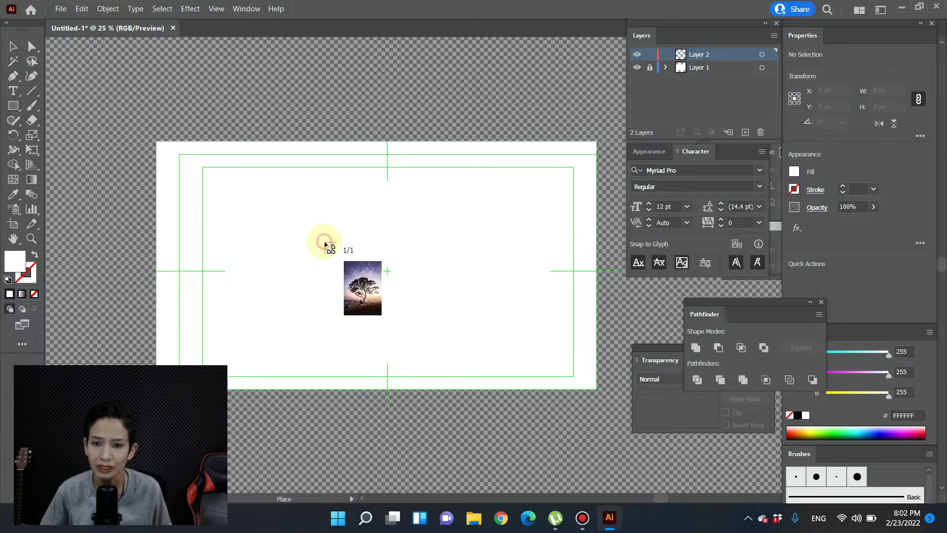
left_click(324, 242)
key("ctrl+z")
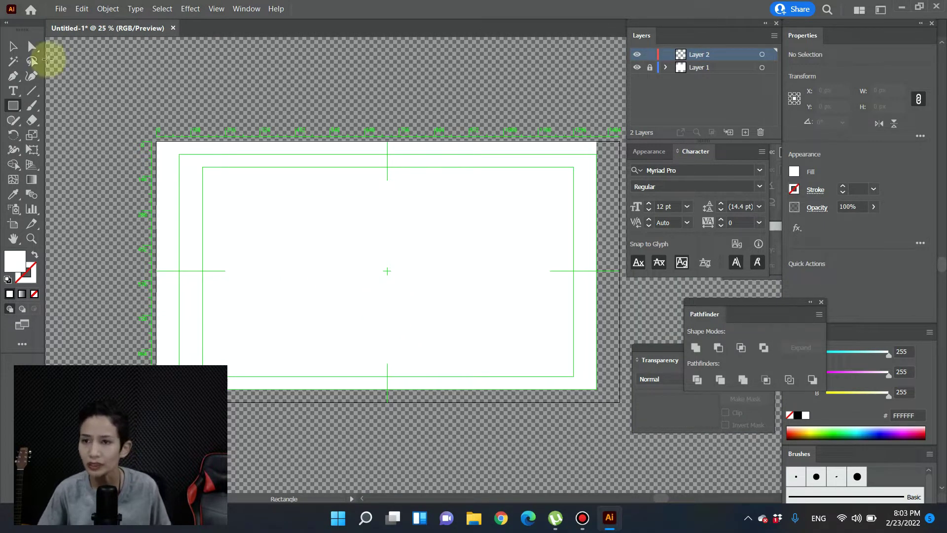
left_click(65, 10)
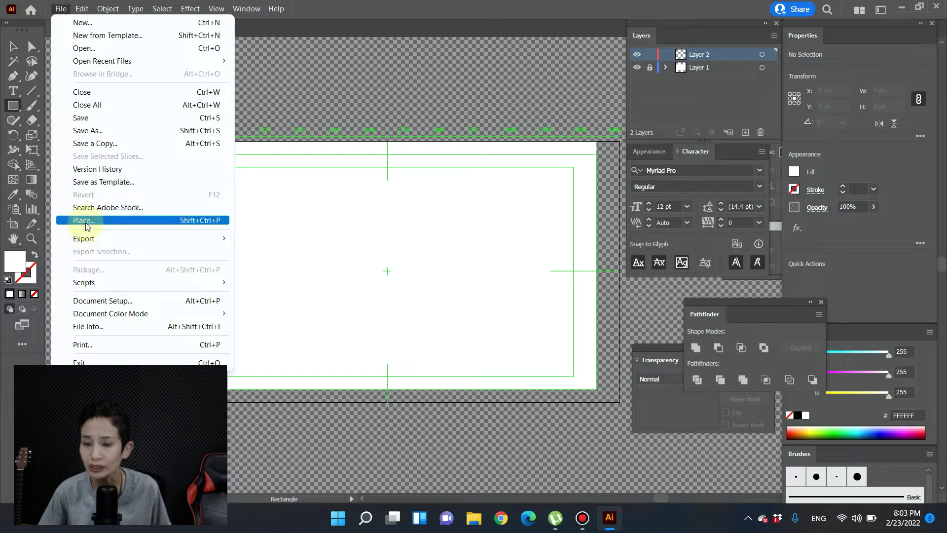
left_click(359, 249)
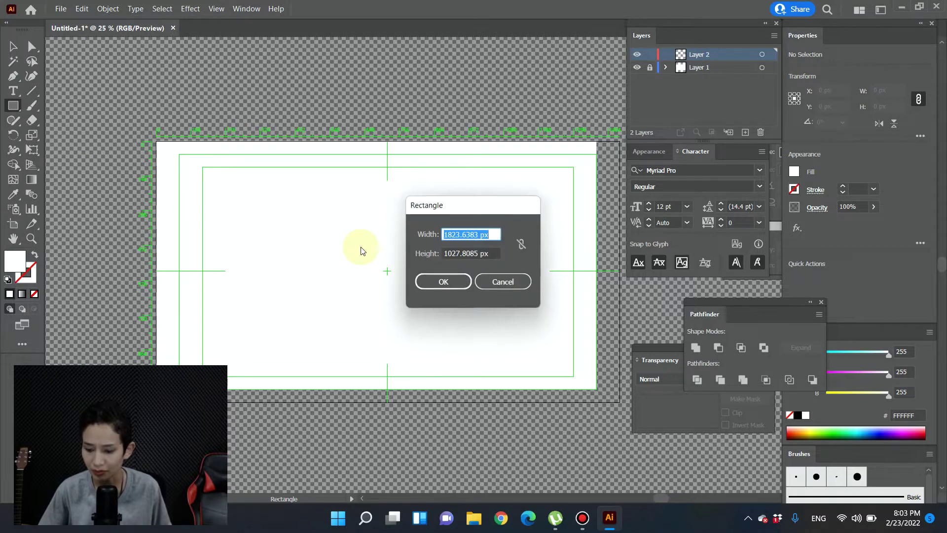
left_click(487, 280)
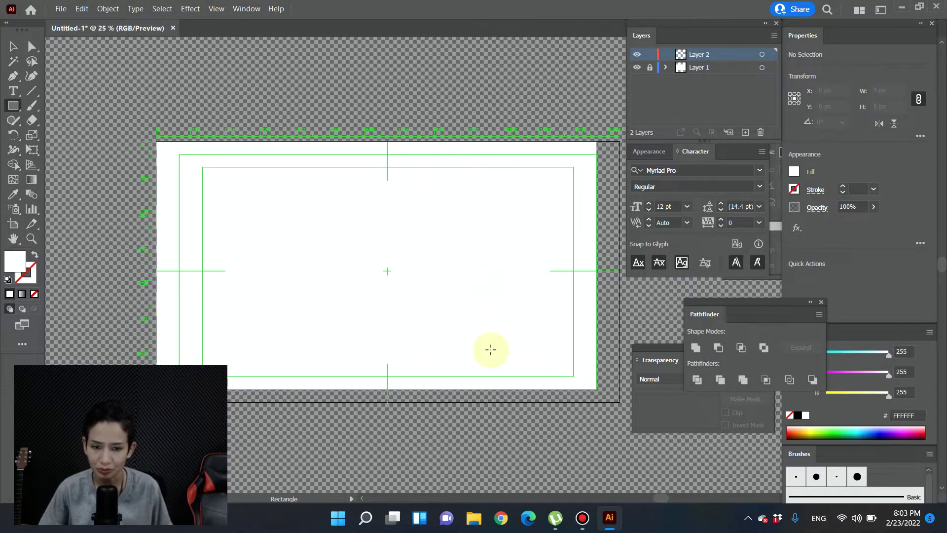
Place the tree photo from the Downloads folder as a linked image over the white rectangle, about 707 by 1015 px
key("ctrl+shift+p")
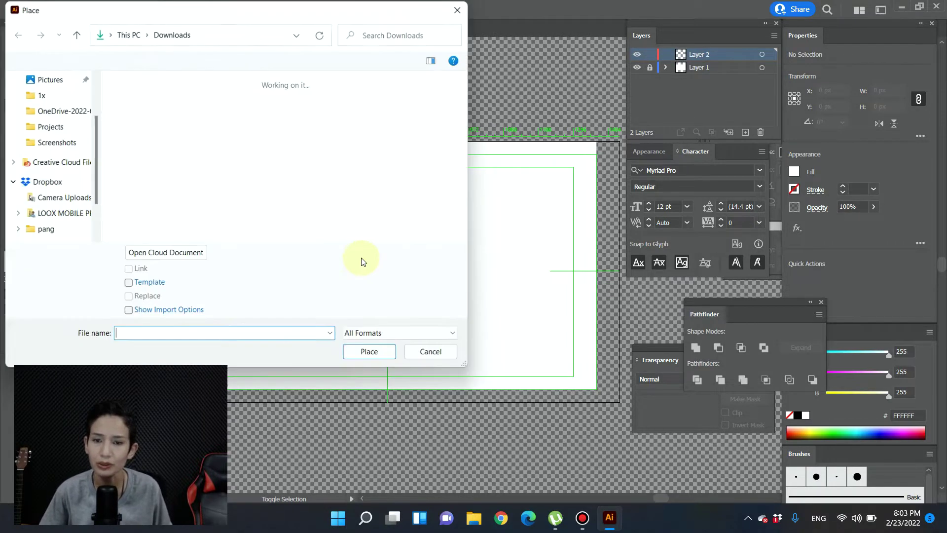
left_click(136, 116)
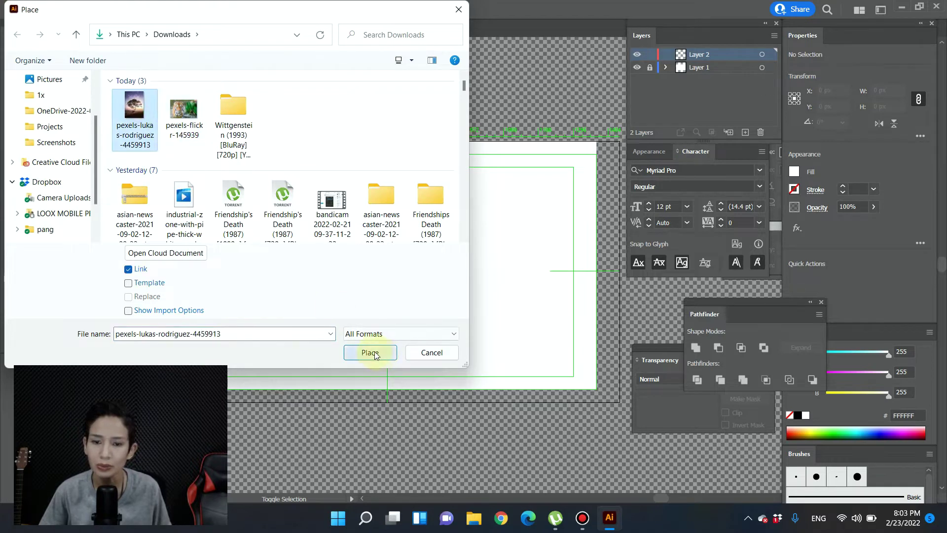
left_click(370, 352)
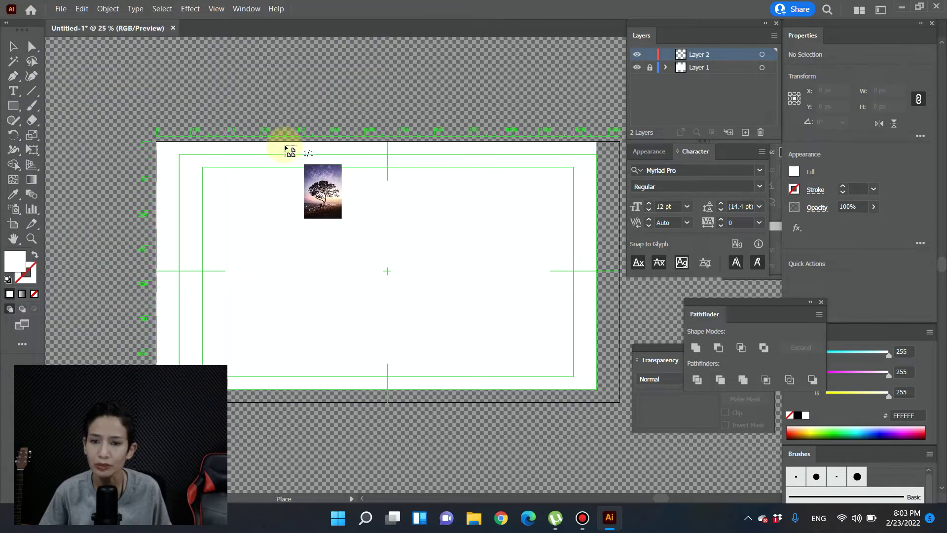
left_click_drag(285, 148, 482, 388)
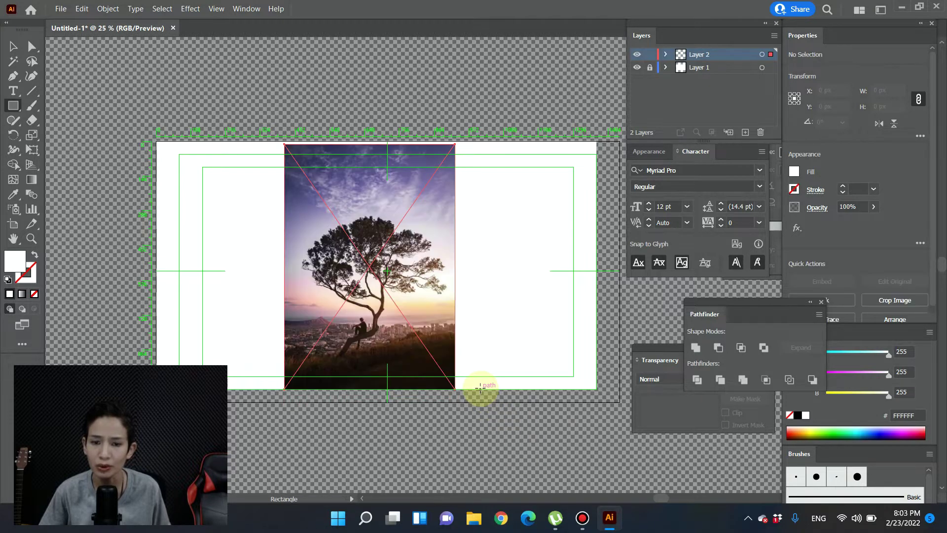
Enlarge the tree photo proportionally to about 1006 by 1444 px and position it over the middle of the rectangle
key("v")
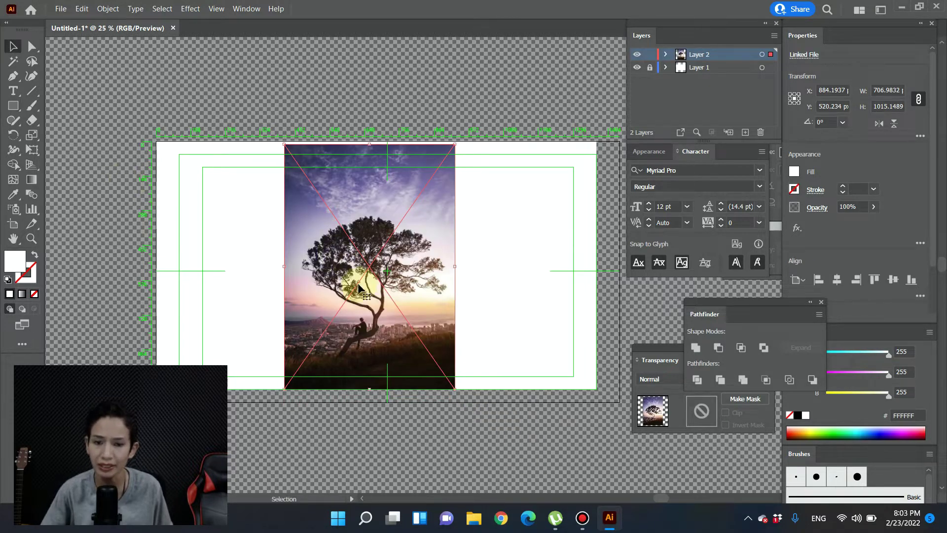
left_click(362, 286)
left_click_drag(361, 287, 395, 286)
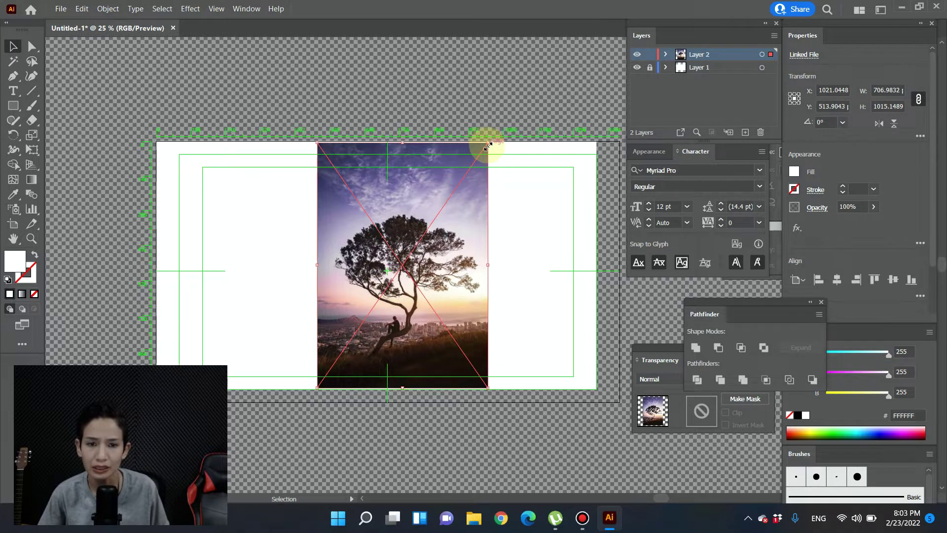
left_click_drag(489, 146, 592, 79)
left_click(447, 227)
left_click_drag(447, 226, 441, 234)
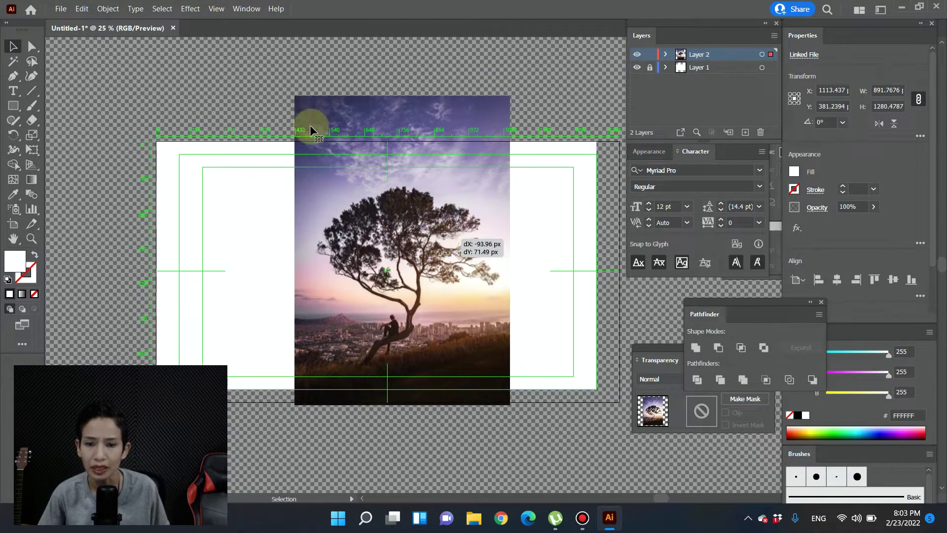
left_click_drag(295, 97, 237, 55)
left_click_drag(407, 271, 422, 274)
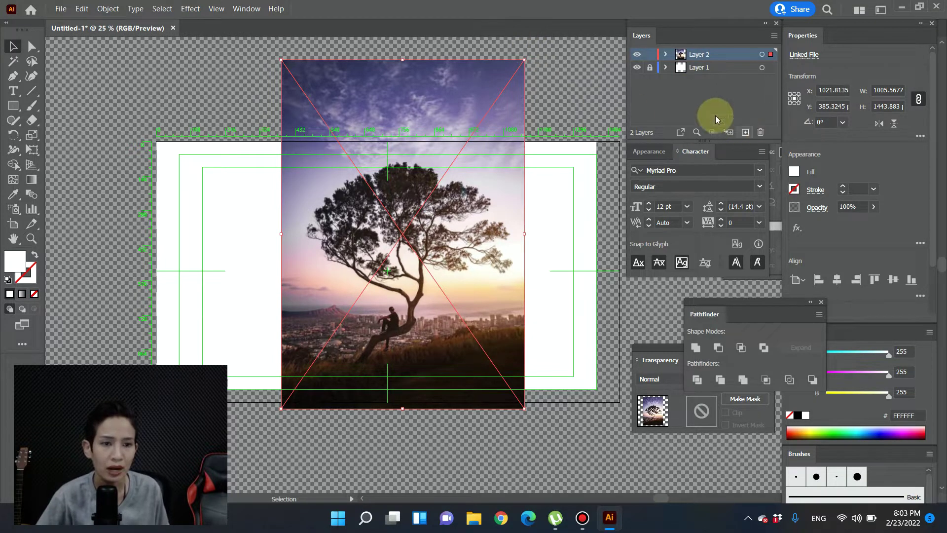
Lock Layer 2 and create a new layer above it for the tracing
left_click(650, 55)
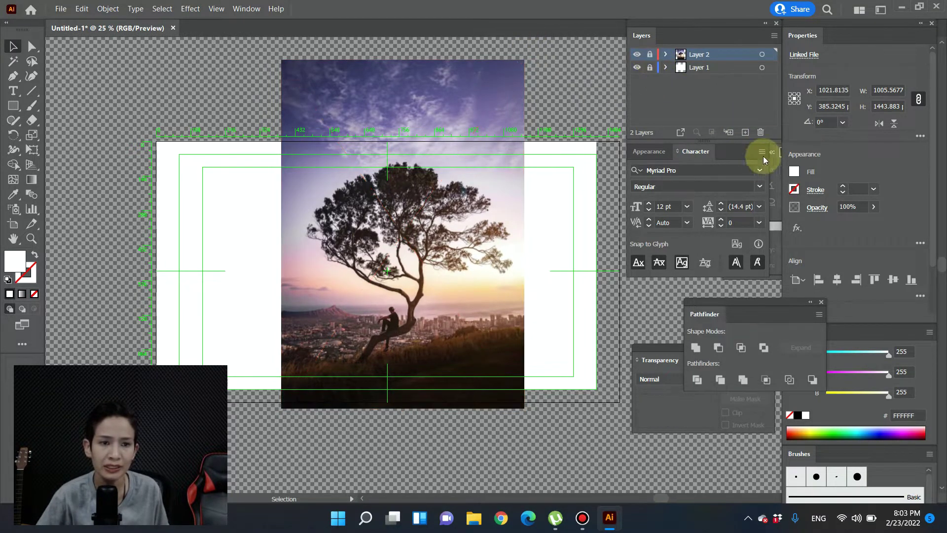
left_click(745, 133)
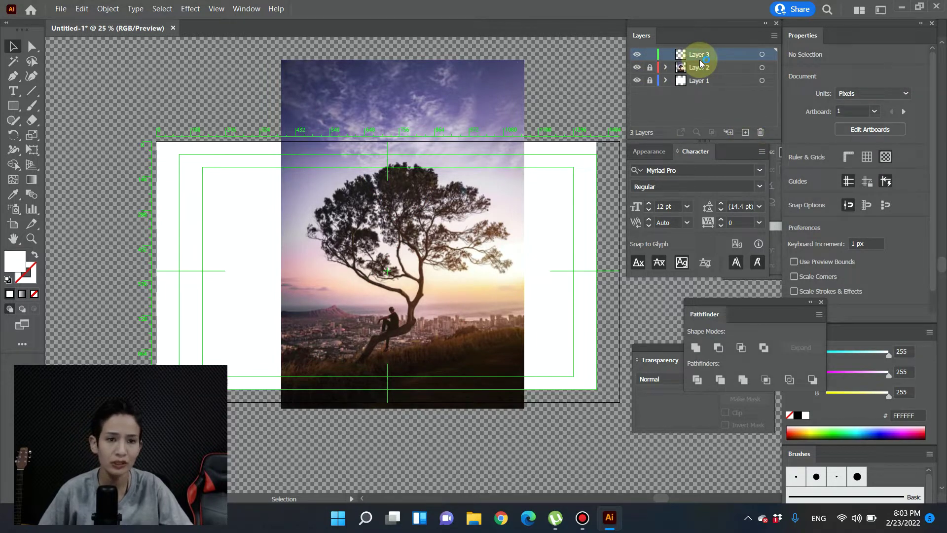
key("super+plus")
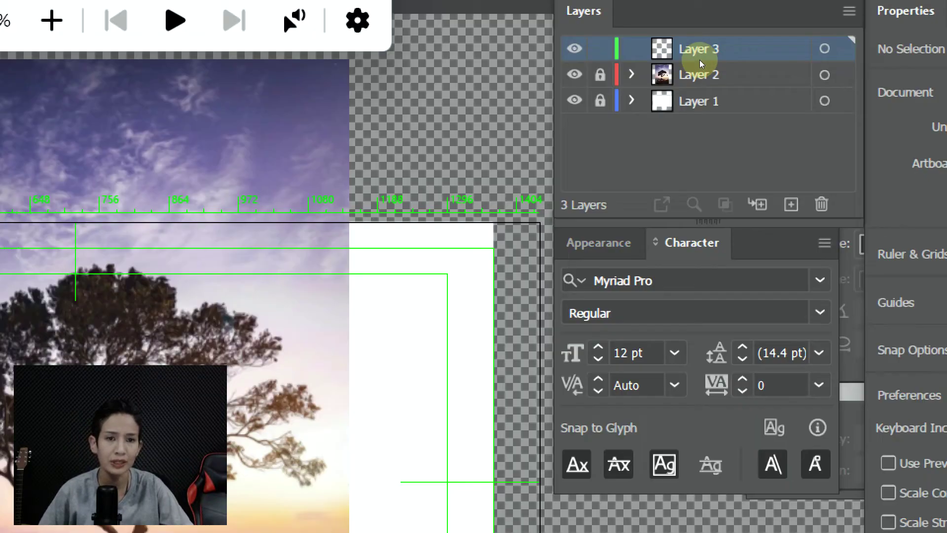
key("super+plus")
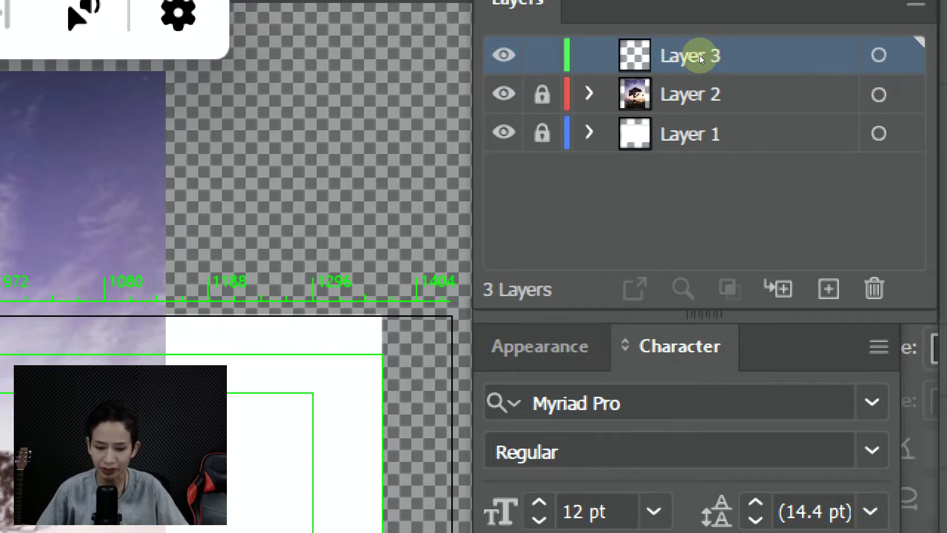
key("super+minus")
key("super+minus")
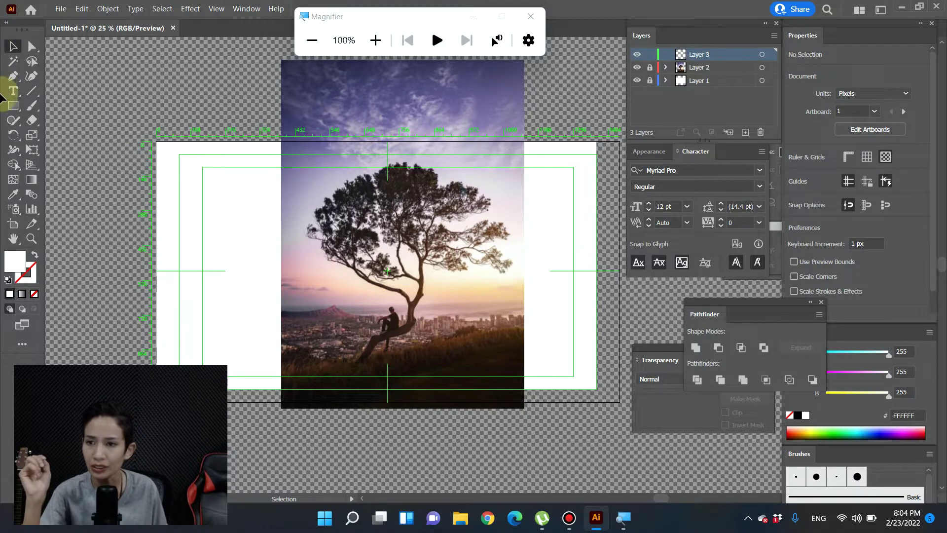
Trace the trunk's lower edge from its base to above the fork with the Pen tool, about 256 by 284 px, with no fill and a white stroke
left_click(13, 92)
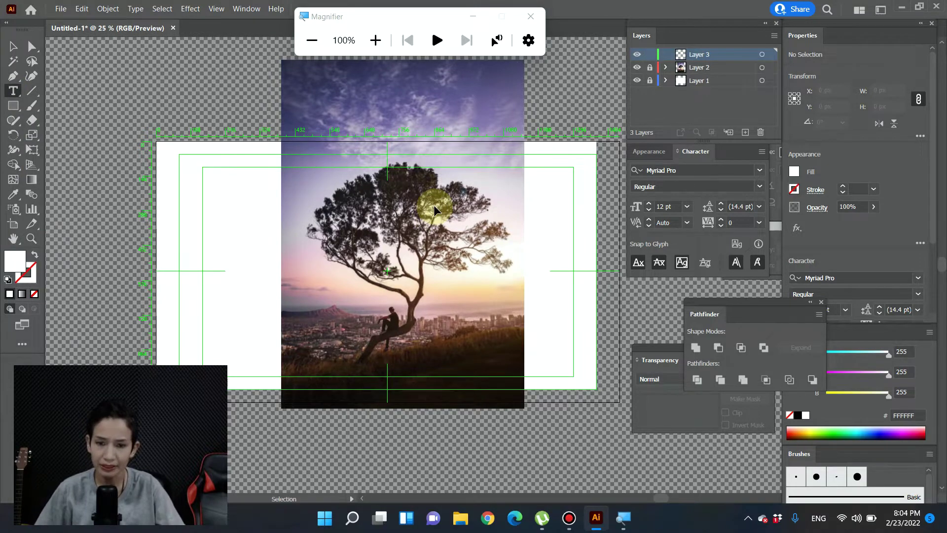
key("ctrl+equal")
key("ctrl+equal")
key("ctrl+equal")
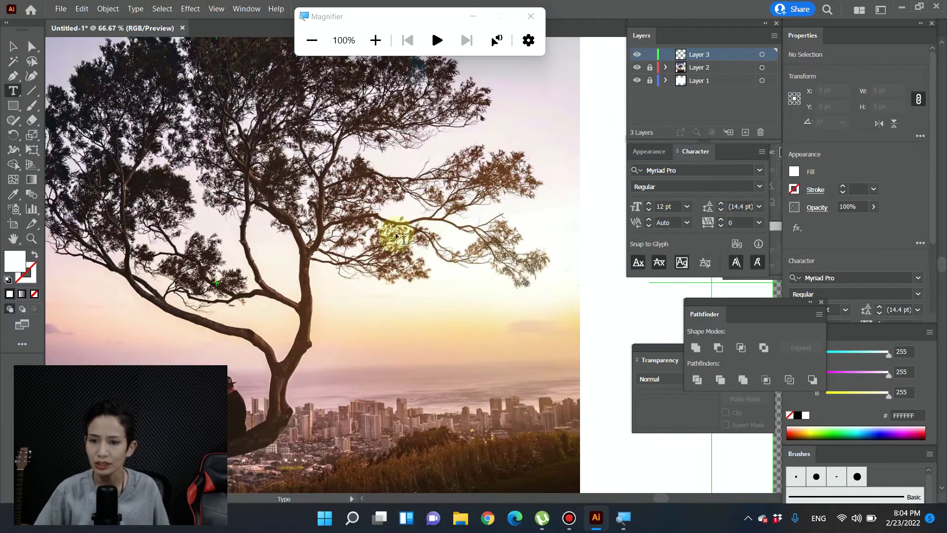
left_click_drag(486, 317, 582, 221)
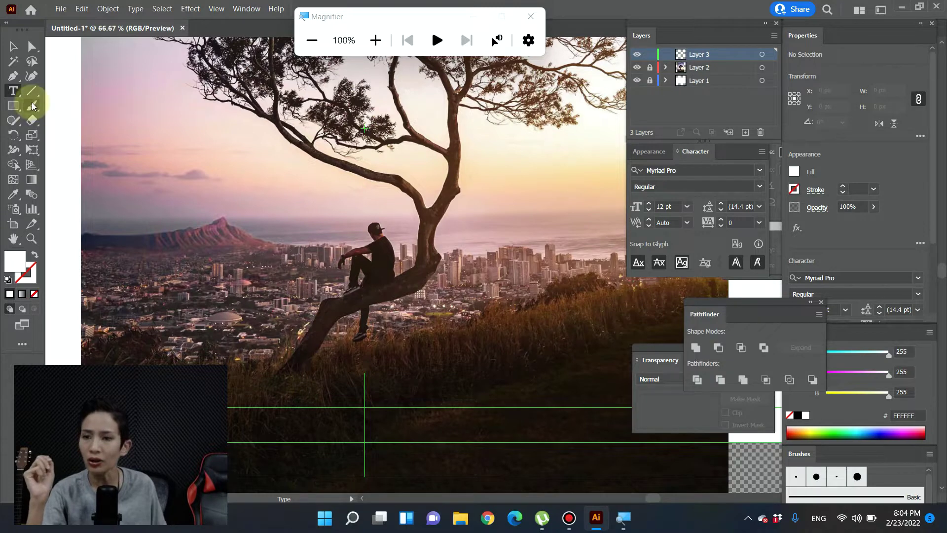
left_click(17, 78)
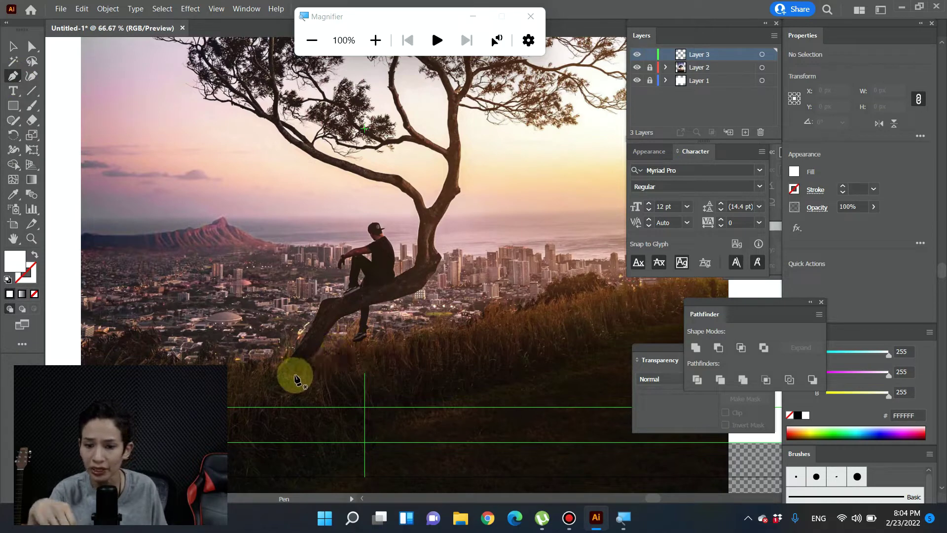
left_click(295, 375)
left_click(319, 348)
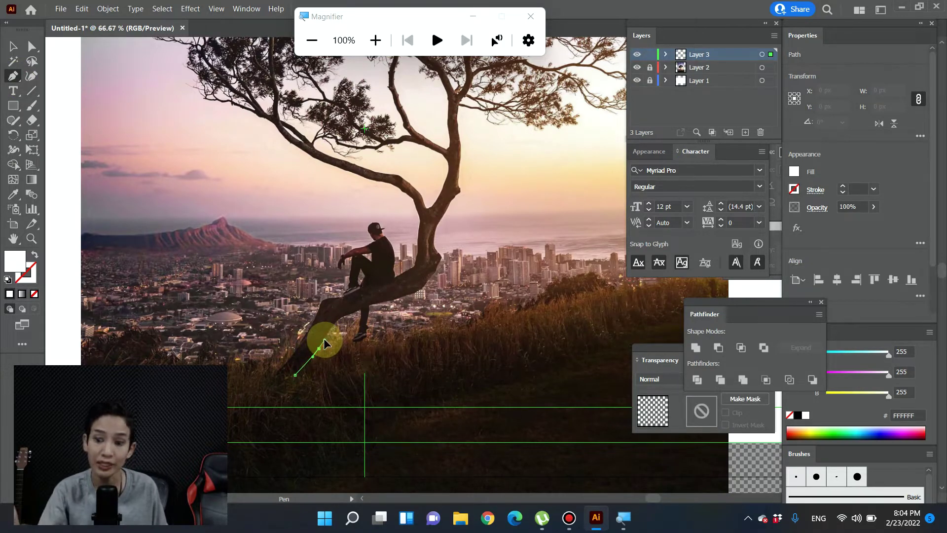
mouse_move(344, 316)
left_mouse_down()
mouse_move(381, 311)
mouse_move(402, 277)
mouse_move(433, 282)
mouse_move(440, 263)
mouse_move(433, 240)
mouse_move(460, 184)
mouse_move(70, 264)
mouse_move(17, 262)
mouse_move(35, 255)
left_mouse_up()
left_click(35, 254)
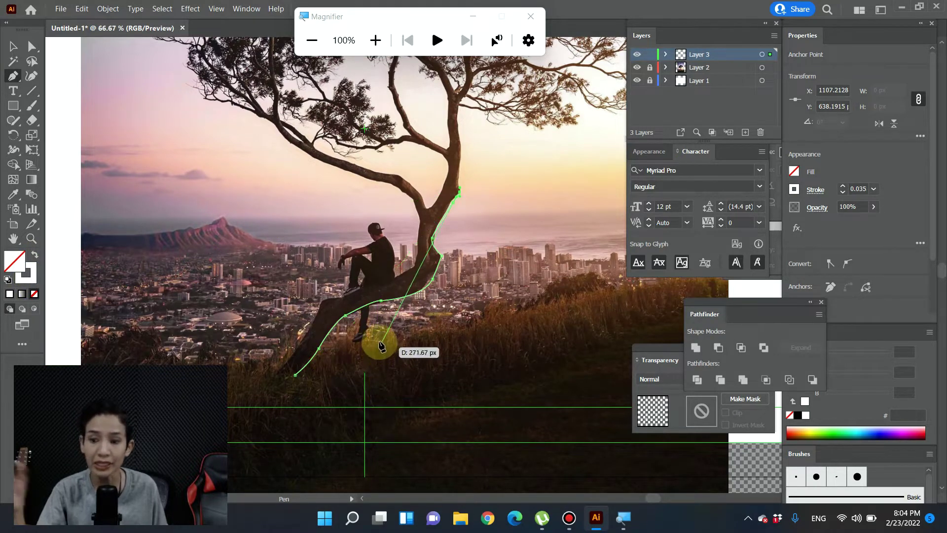
Place Lorem ipsum placeholder text along the traced trunk path with the Type on a Path tool
key("t")
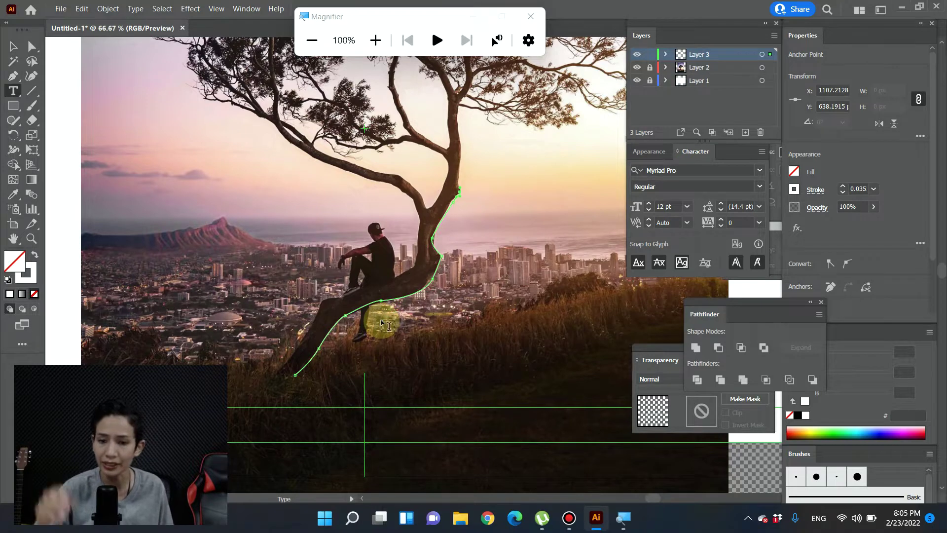
left_click(14, 92)
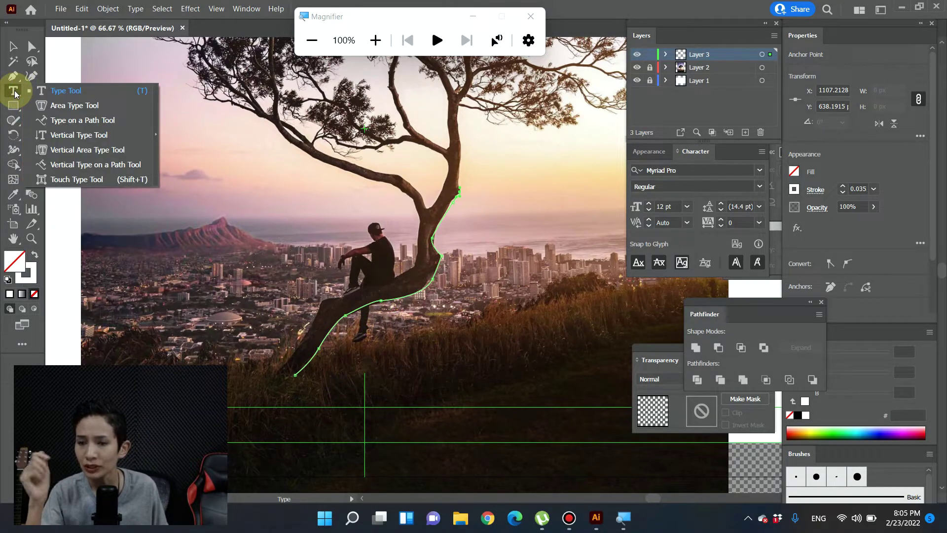
left_click(70, 128)
left_click(14, 95)
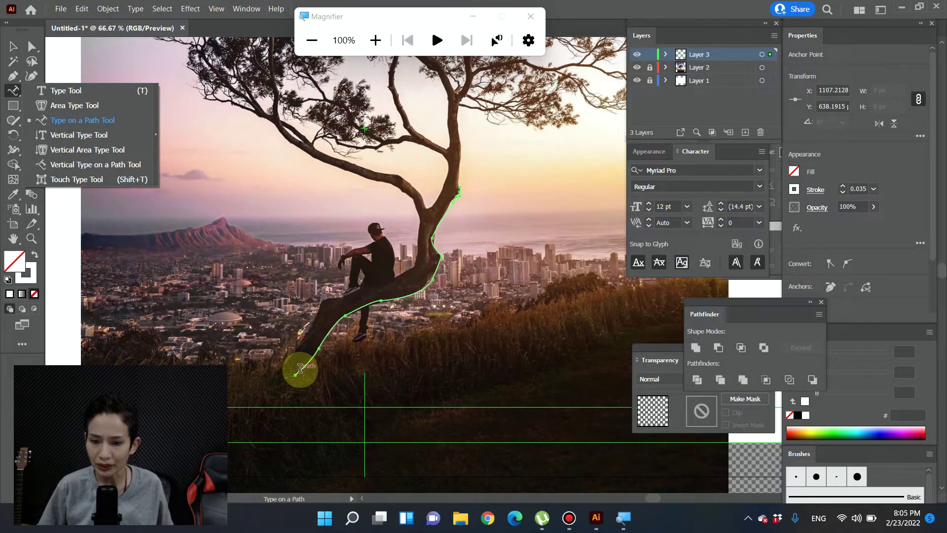
left_click(300, 369)
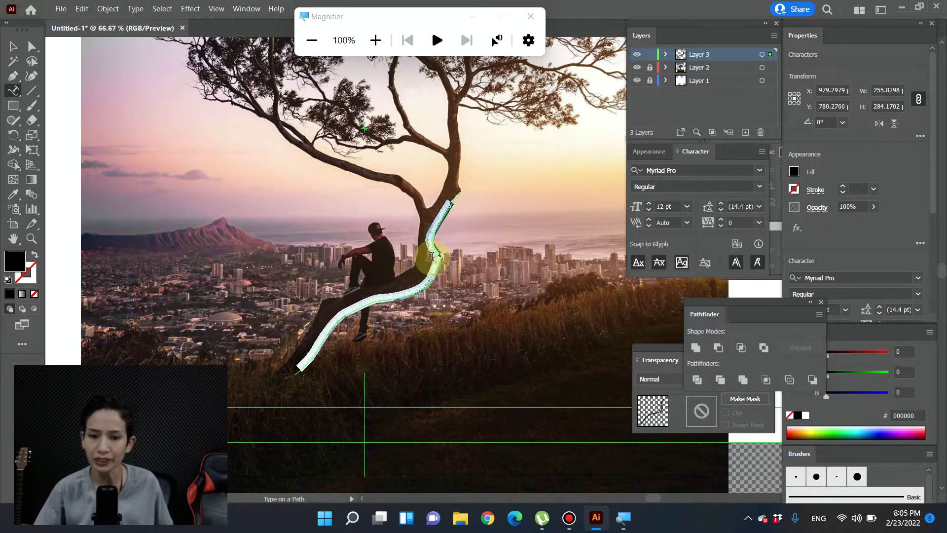
Change the fill colour of all the text on the path to mid grey 7F7F7F
left_click(13, 46)
double_click(394, 290)
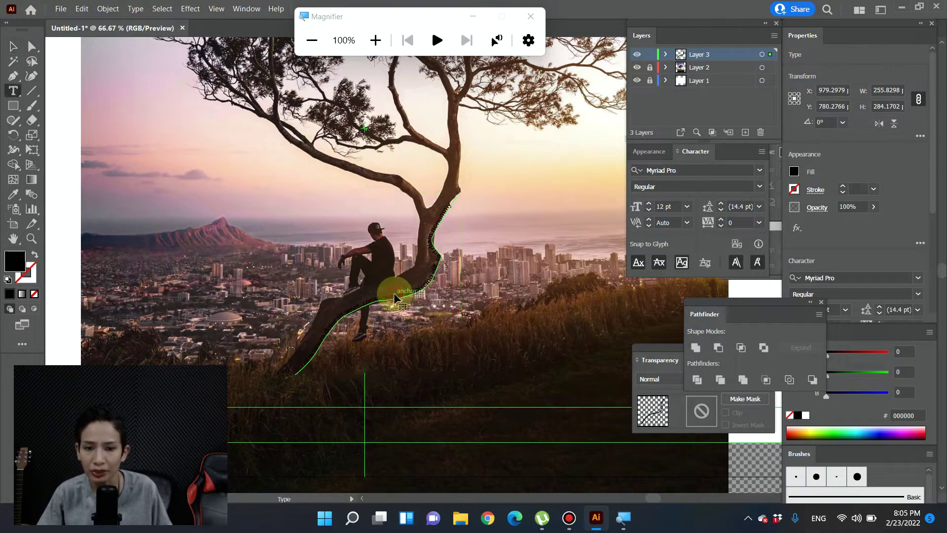
key("ctrl+a")
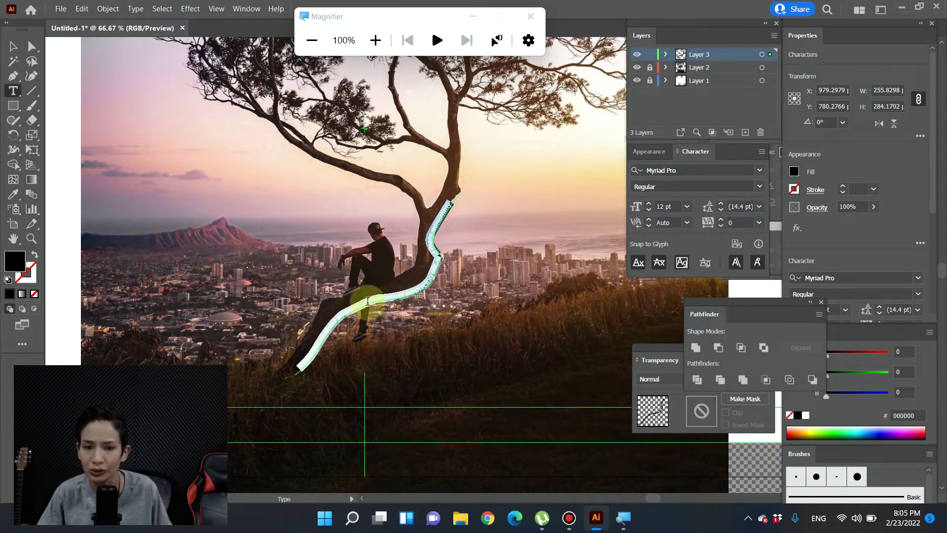
double_click(15, 260)
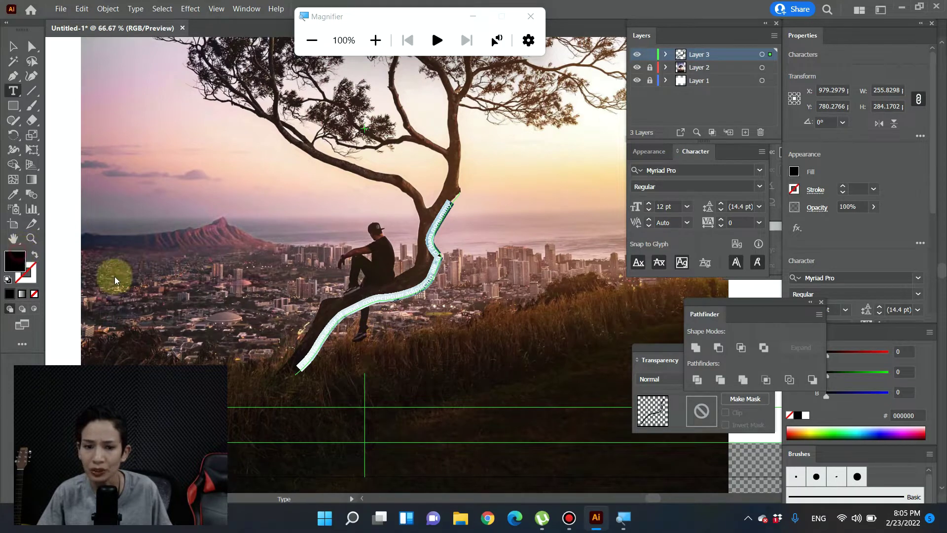
left_click_drag(436, 276, 357, 232)
left_click_drag(332, 268, 323, 279)
left_click(618, 207)
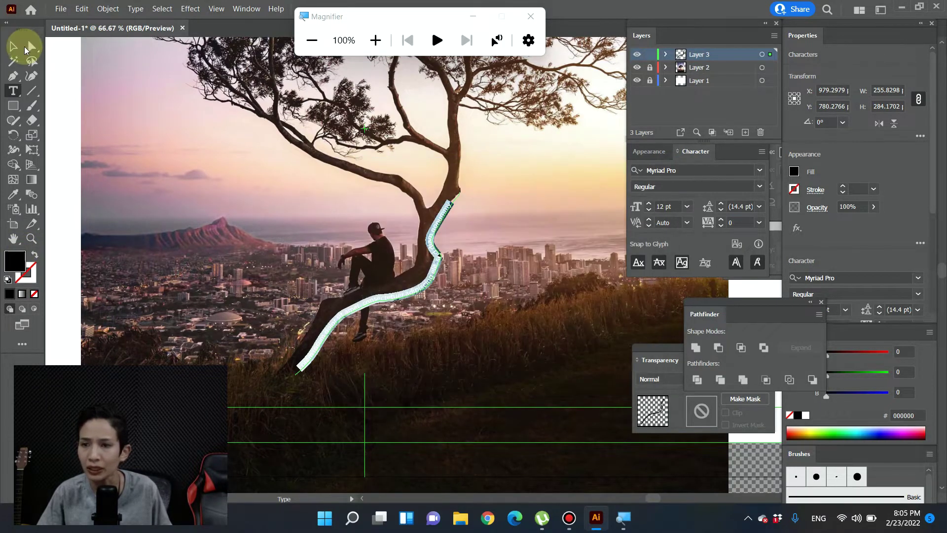
left_click(13, 46)
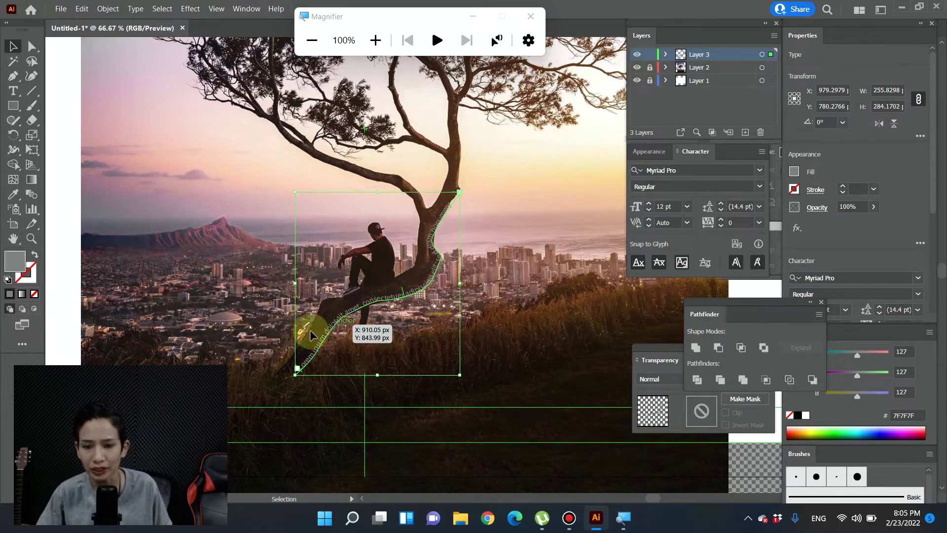
Set the font size of all the text on the path to 36 pt and deselect it
double_click(306, 365)
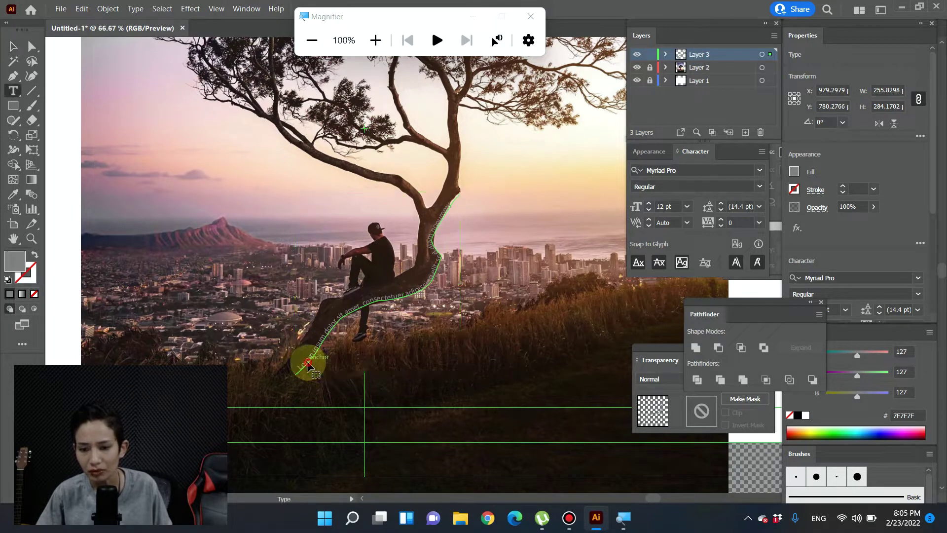
key("ctrl+a")
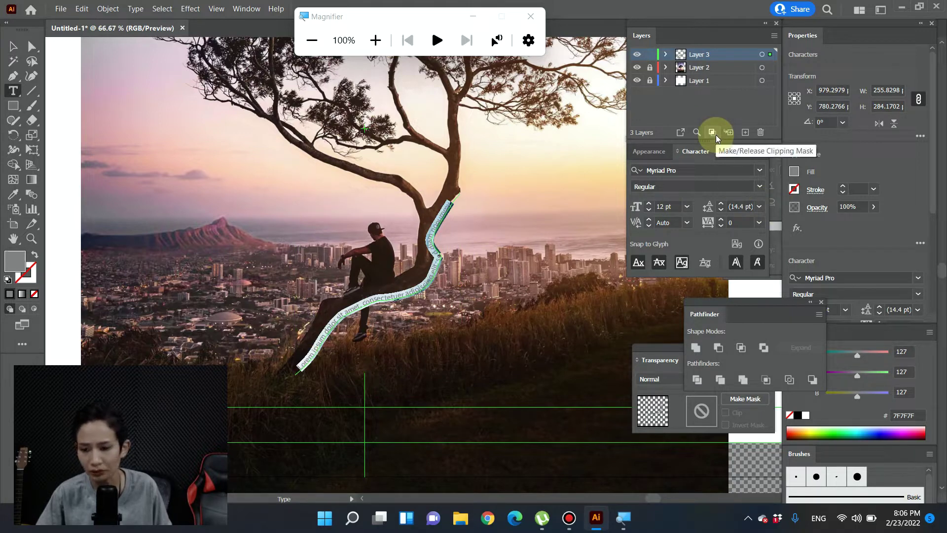
left_click(684, 207)
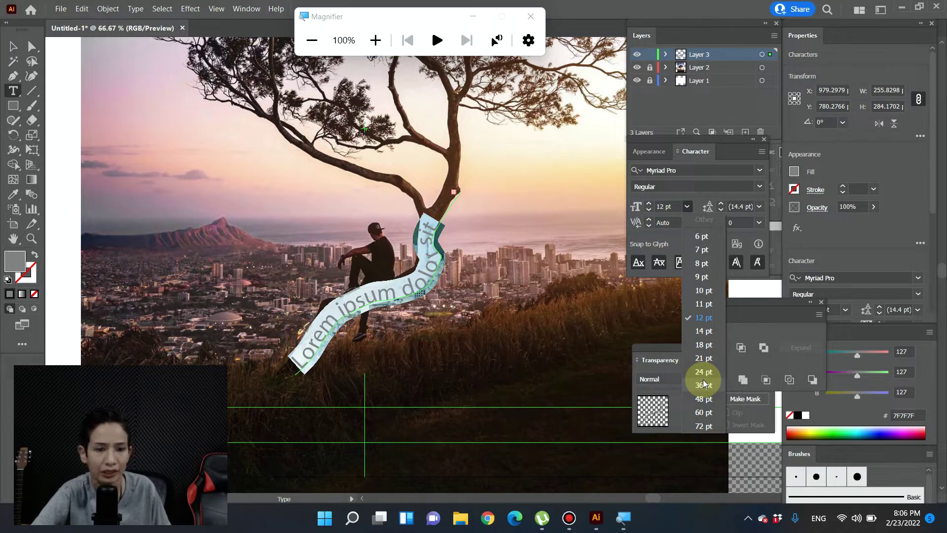
left_click(704, 384)
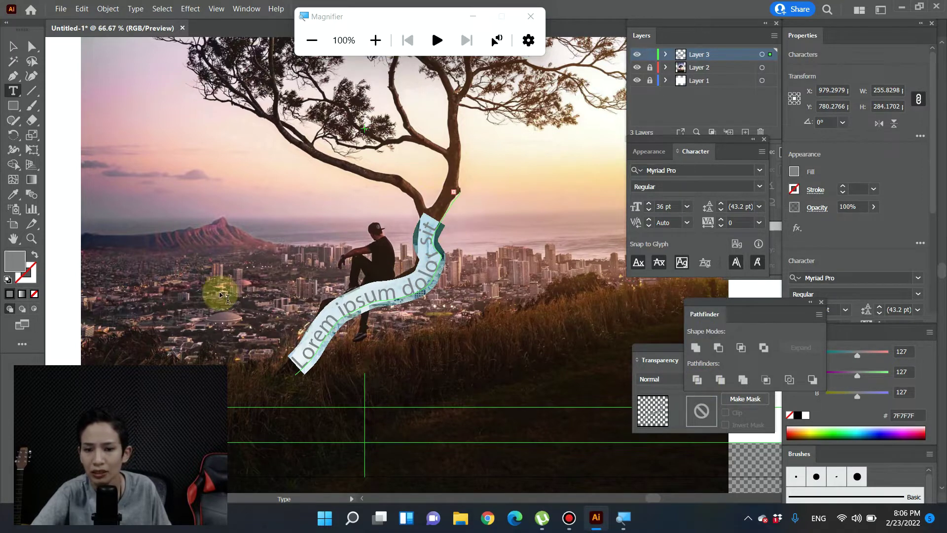
left_click(13, 46)
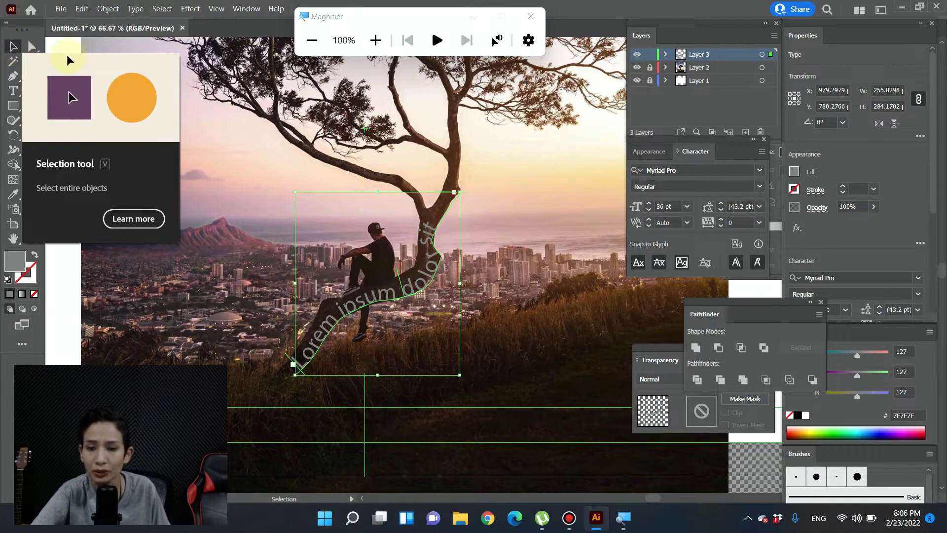
left_click(348, 333)
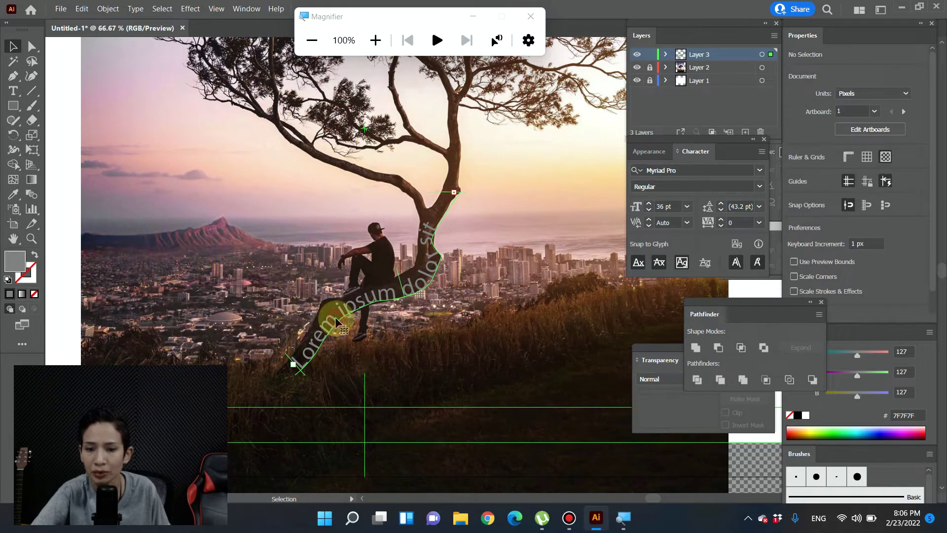
Apply an Envelope Distort mesh with 3 rows and 3 columns to the path text
left_click(295, 365)
left_click(106, 13)
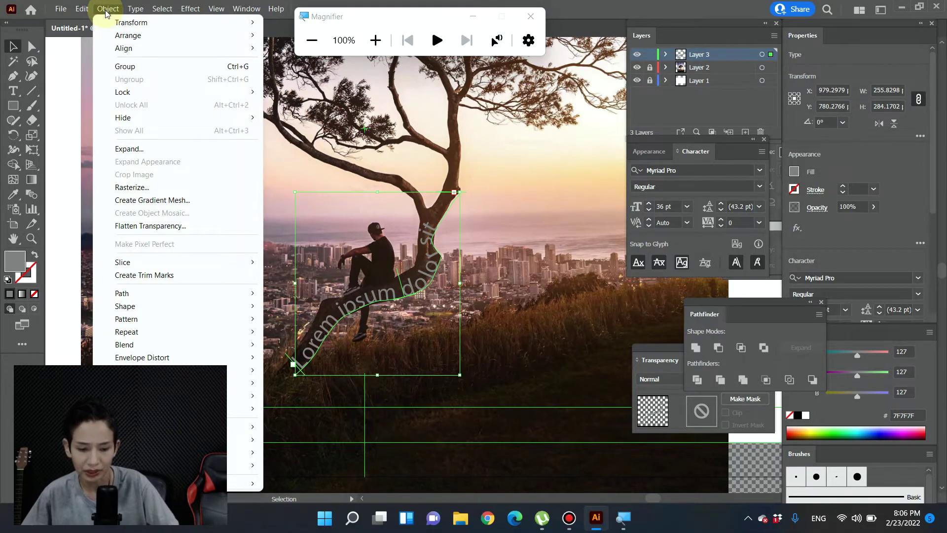
key("super+plus")
key("super+plus")
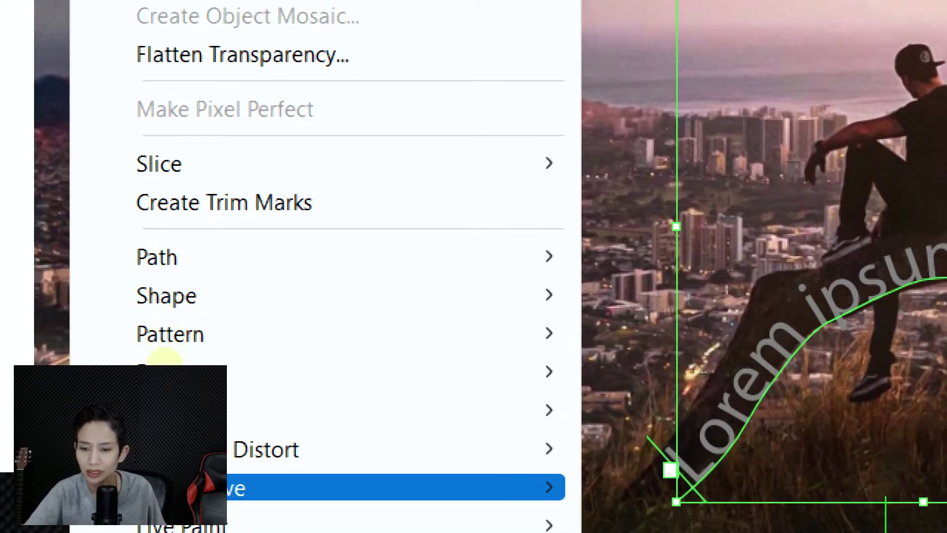
key("Right")
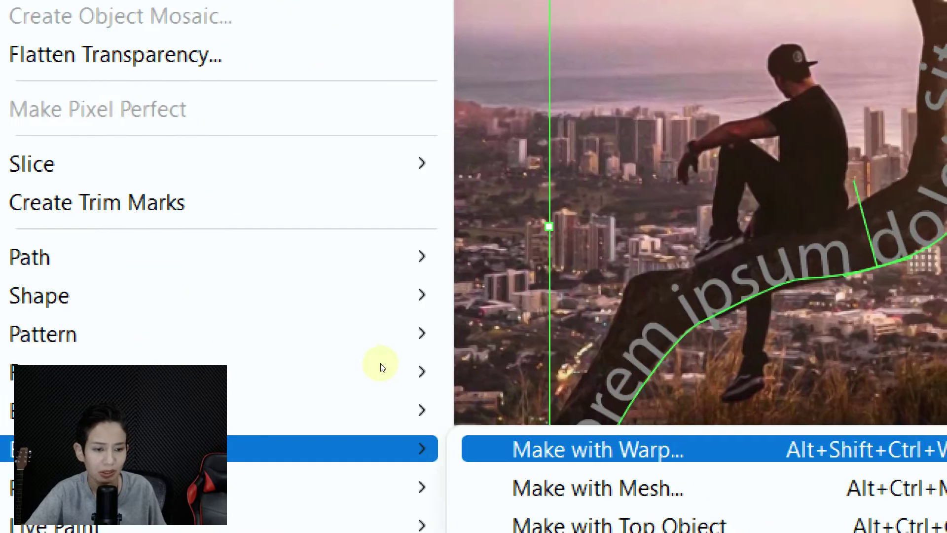
key("Down")
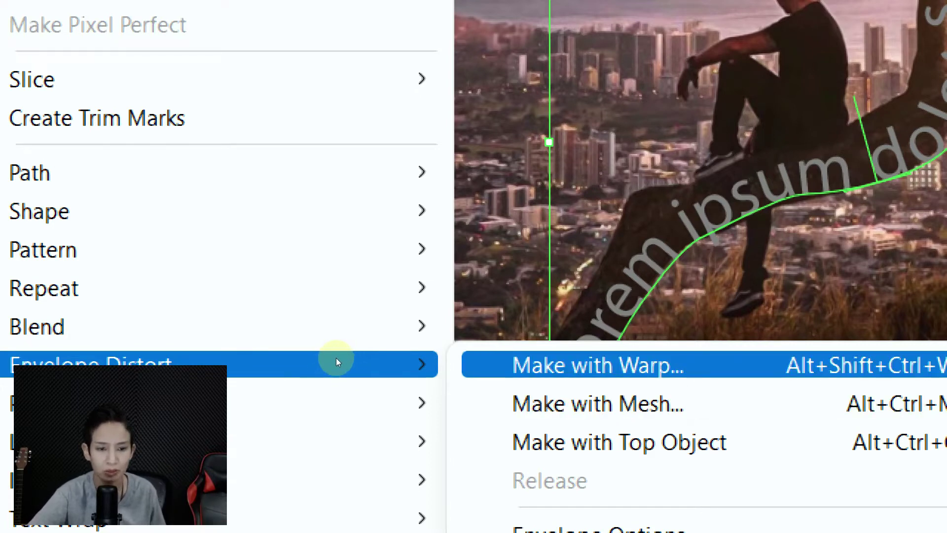
key("Down")
key("Down")
key("Up")
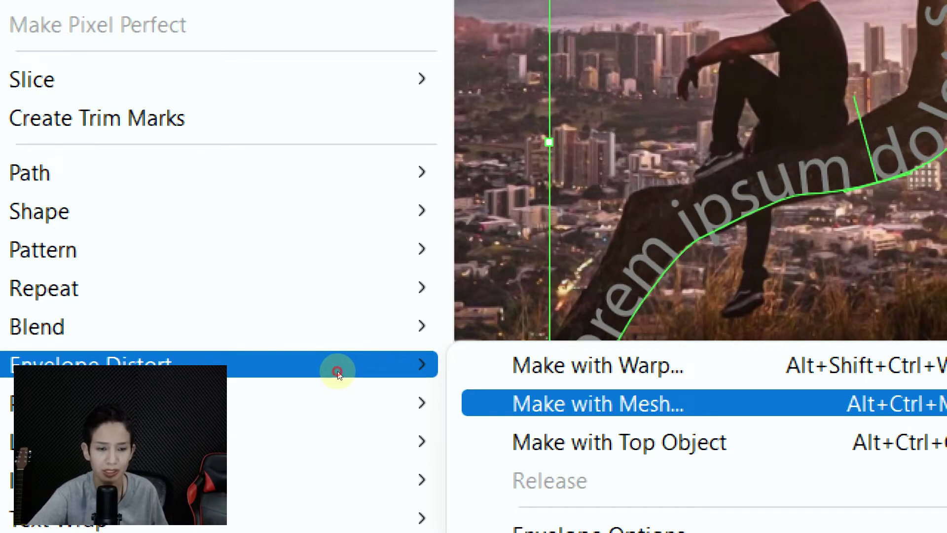
key("Return")
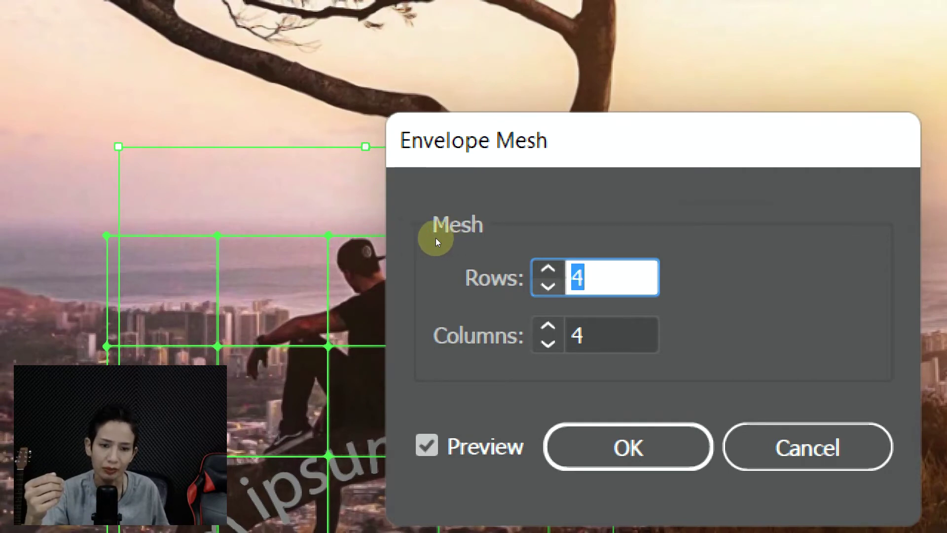
type("3")
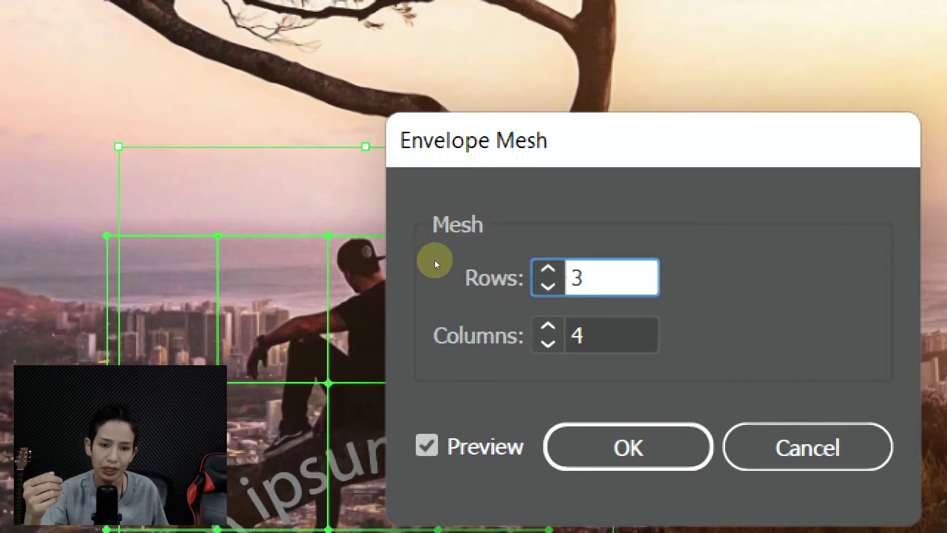
key("Tab")
type("3")
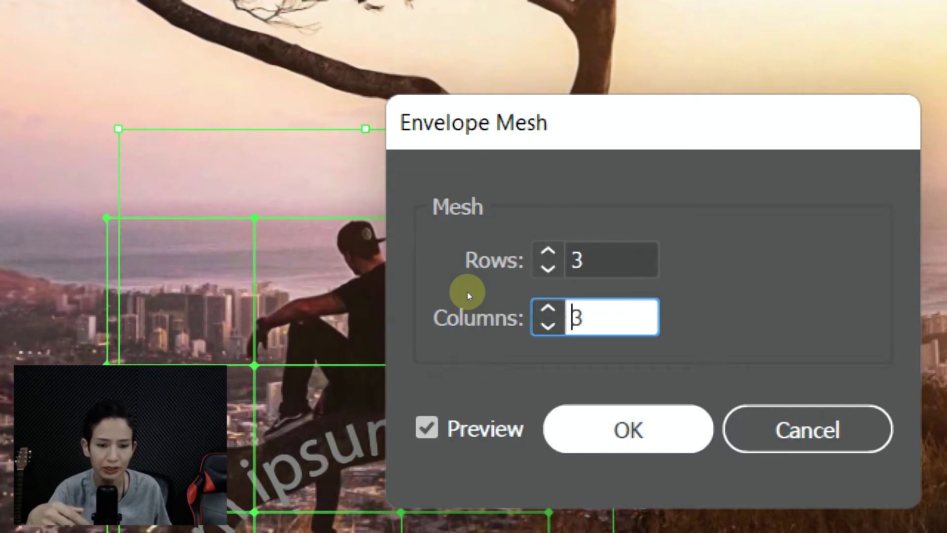
key("Return")
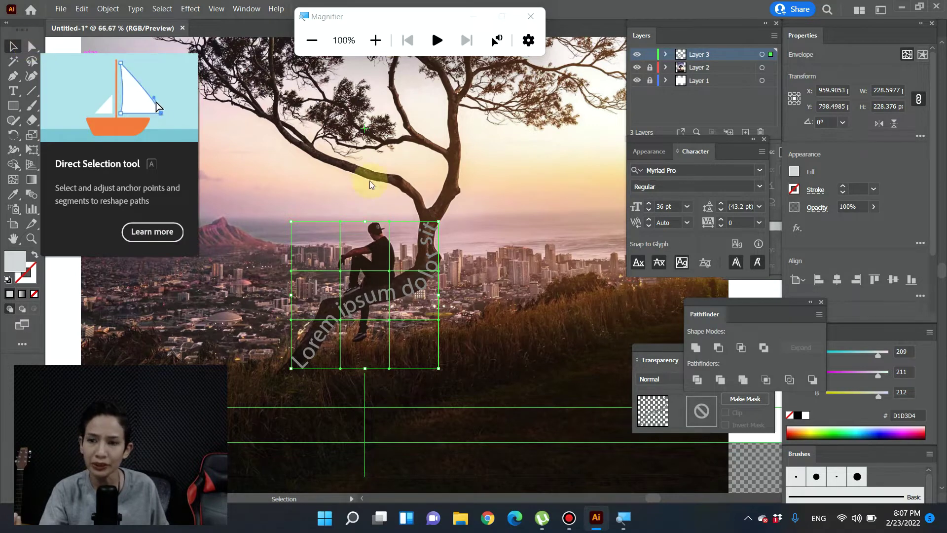
Shift the two left inner mesh points and the upper point on the mesh's right edge slightly to warp the text, then deselect the envelope
left_click(31, 47)
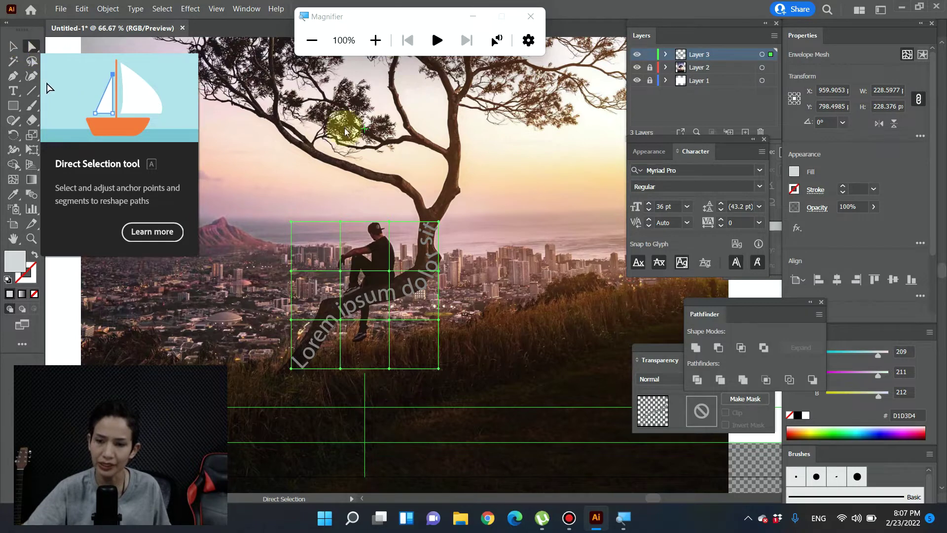
left_click(341, 271)
mouse_move(342, 271)
left_mouse_down()
mouse_move(341, 282)
mouse_move(334, 264)
left_mouse_up()
left_click_drag(340, 319, 338, 318)
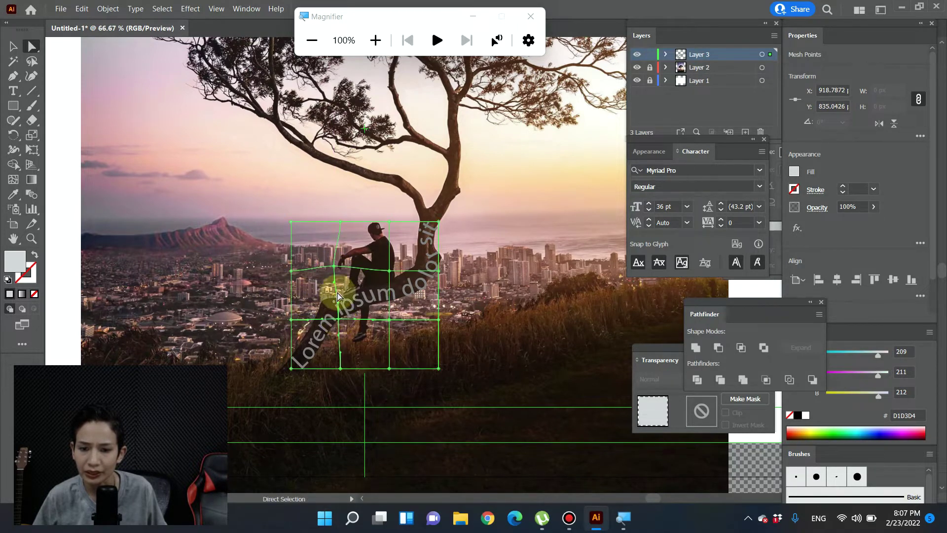
left_click_drag(392, 275, 437, 265)
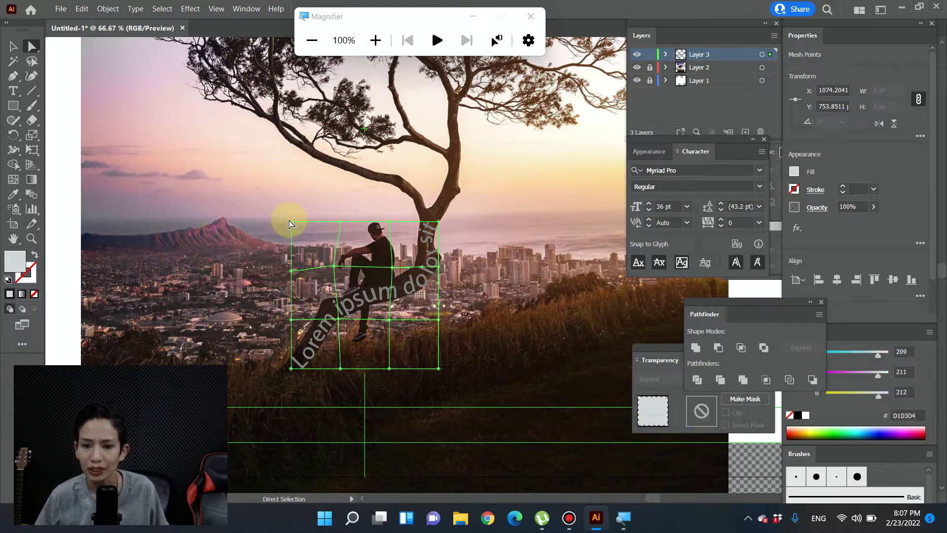
left_click(13, 45)
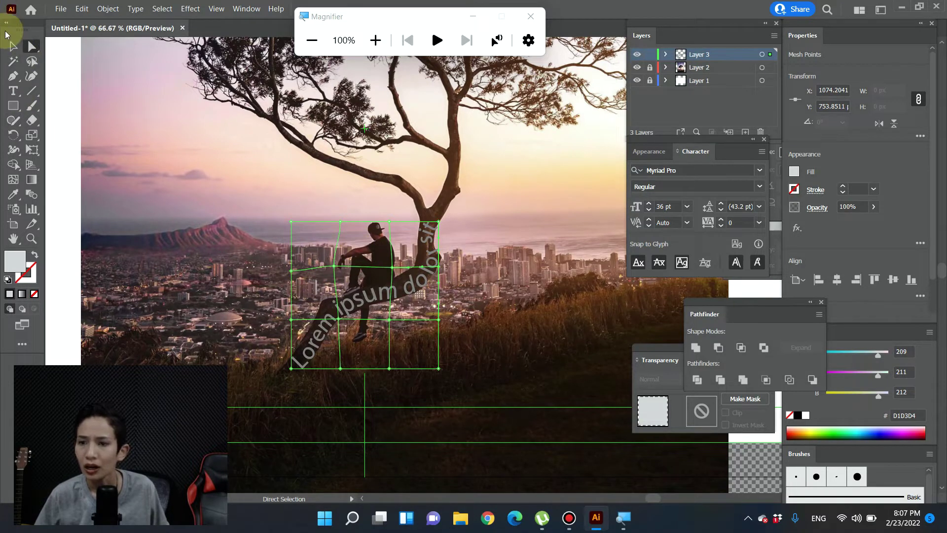
left_click(459, 379)
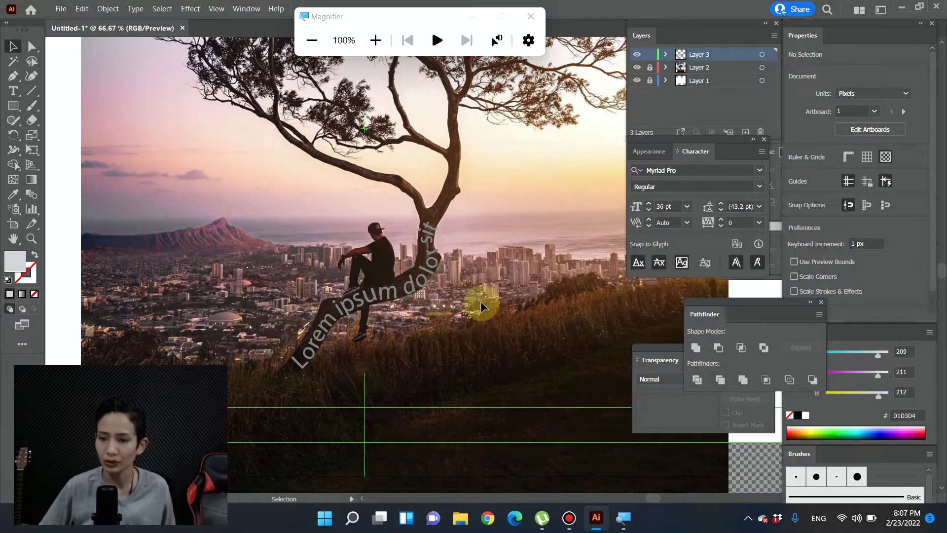
Duplicate the warped trunk text, offsetting the copy about 10 px left and 7 px up
left_click(415, 281)
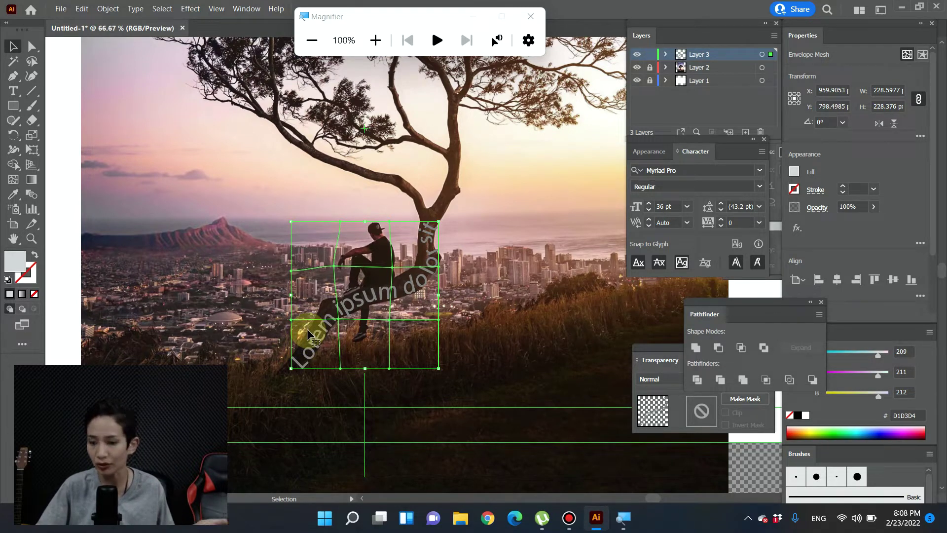
key("a")
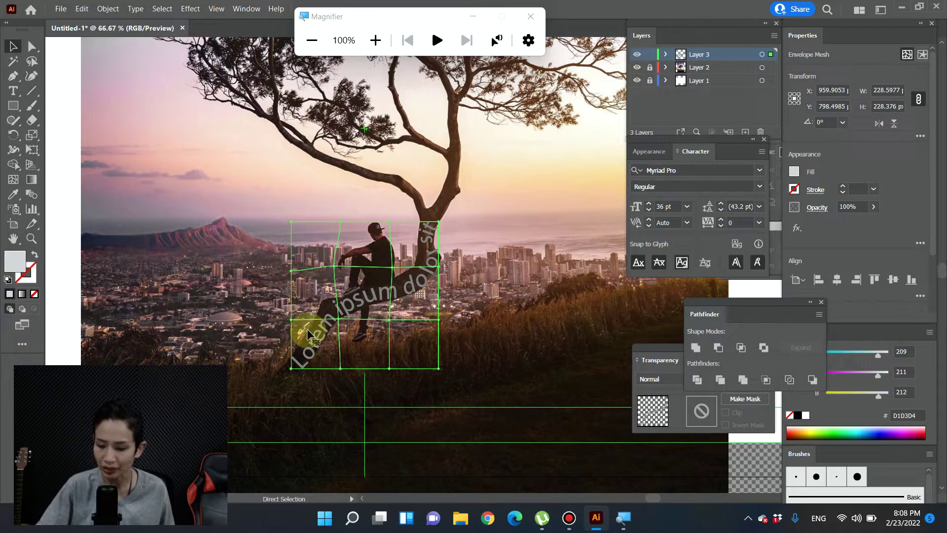
key("a")
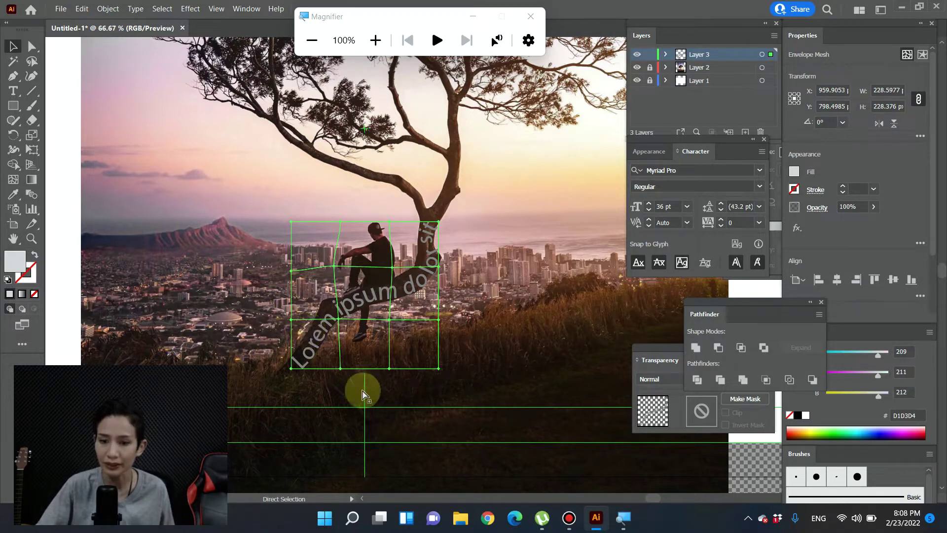
key("v")
left_click_drag(405, 288, 401, 283)
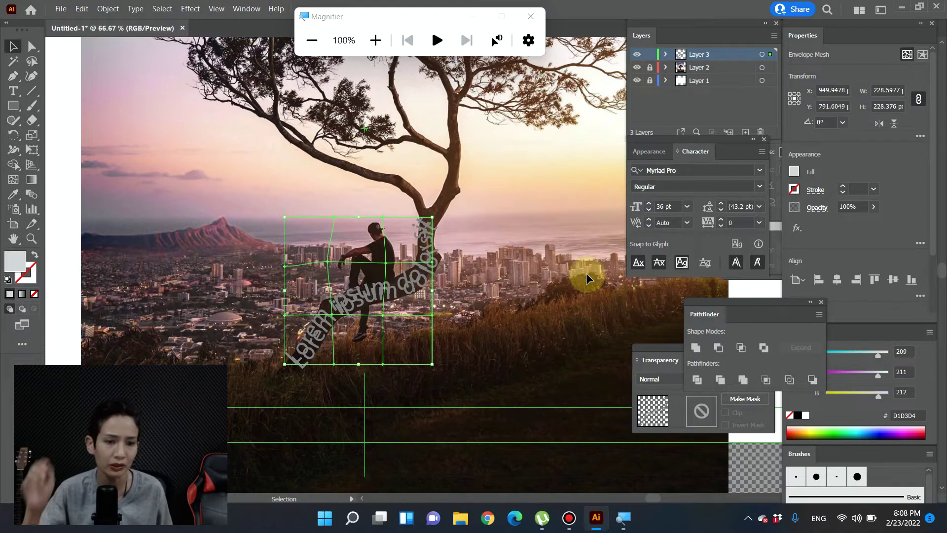
Reduce the opacity of the duplicated trunk text to 66% and move the Transparency panel clear of the artwork
double_click(651, 357)
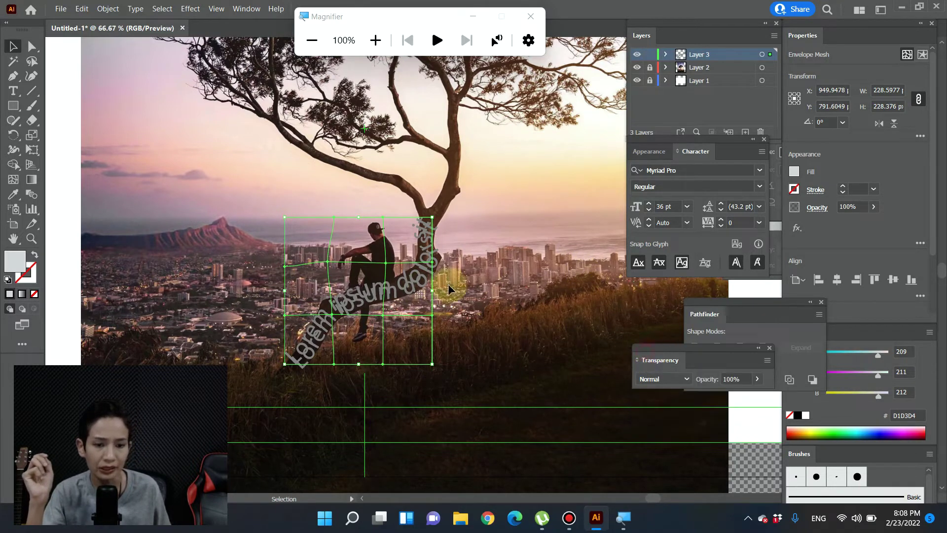
left_click_drag(702, 352, 516, 265)
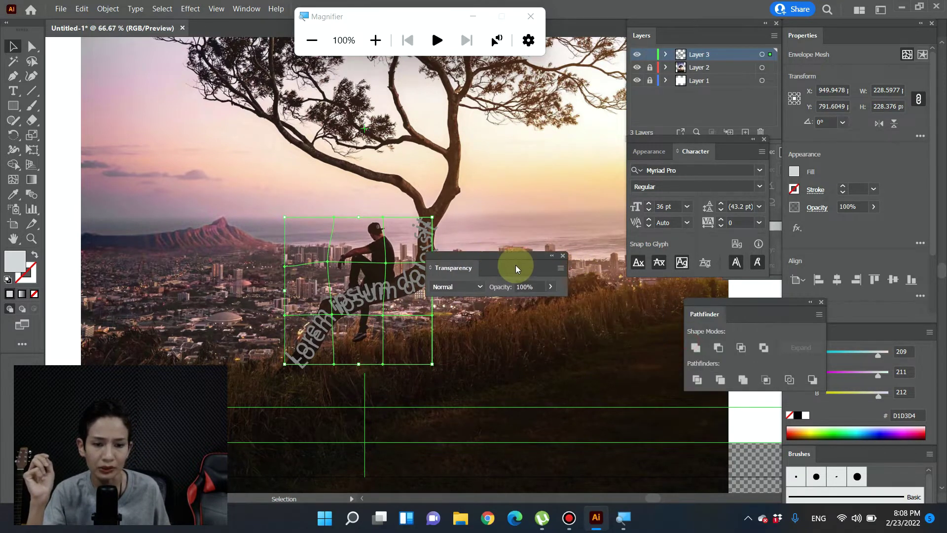
left_click(548, 292)
left_click(532, 302)
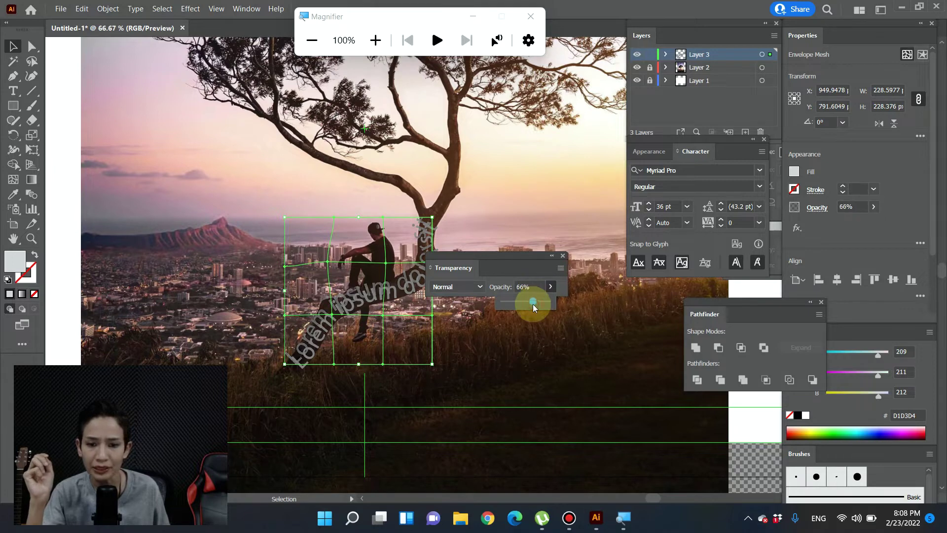
left_click_drag(508, 255, 624, 294)
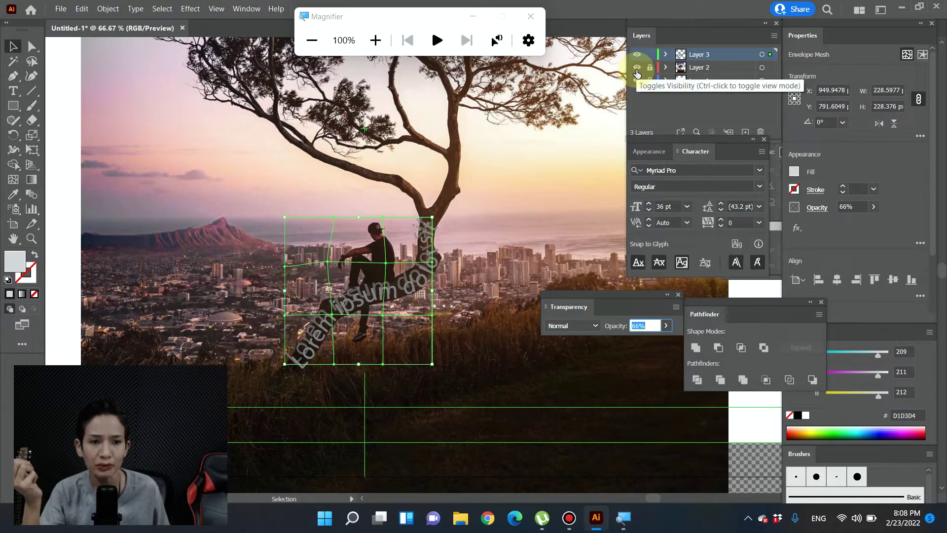
Hide the photo layer to check the overlapping trunk texts on white, show it again and deselect the copy
left_click(637, 68)
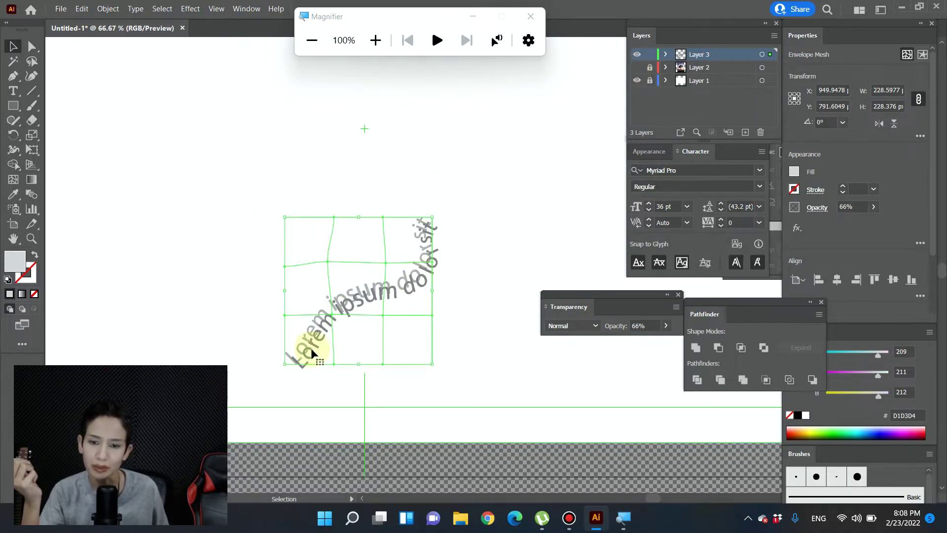
left_click(636, 67)
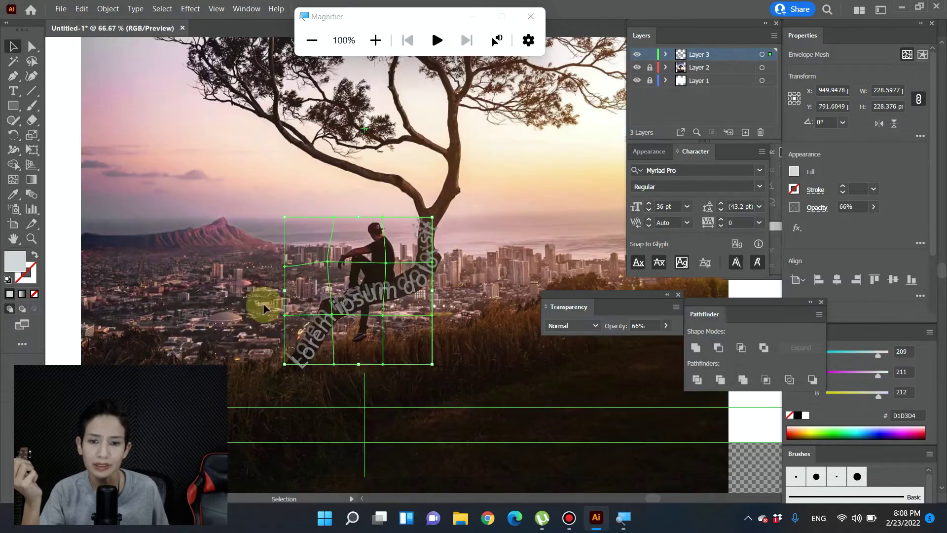
scroll(470, 229, "up", 2)
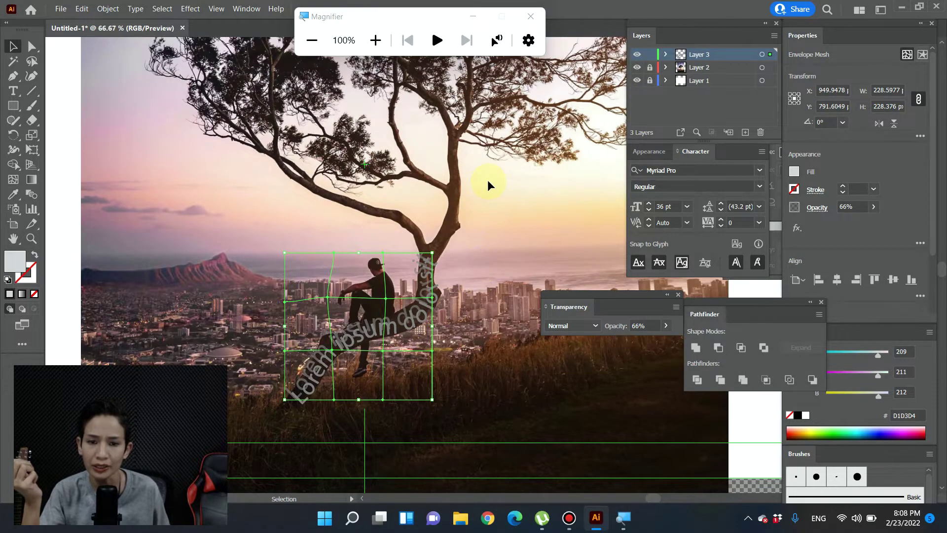
left_click(496, 223)
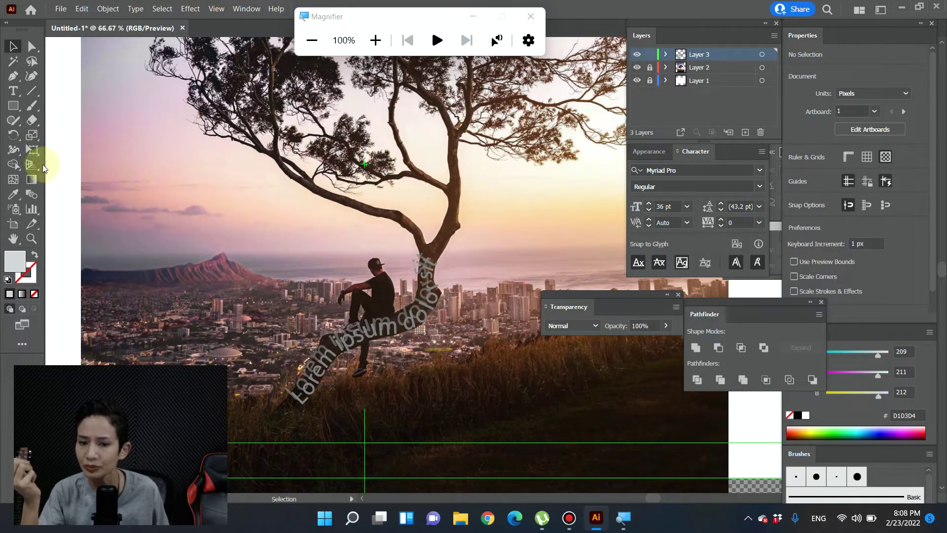
Trace an open Pen path from the trunk fork up the right edge of the right-hand branch, with no fill and a light grey stroke
left_click(14, 90)
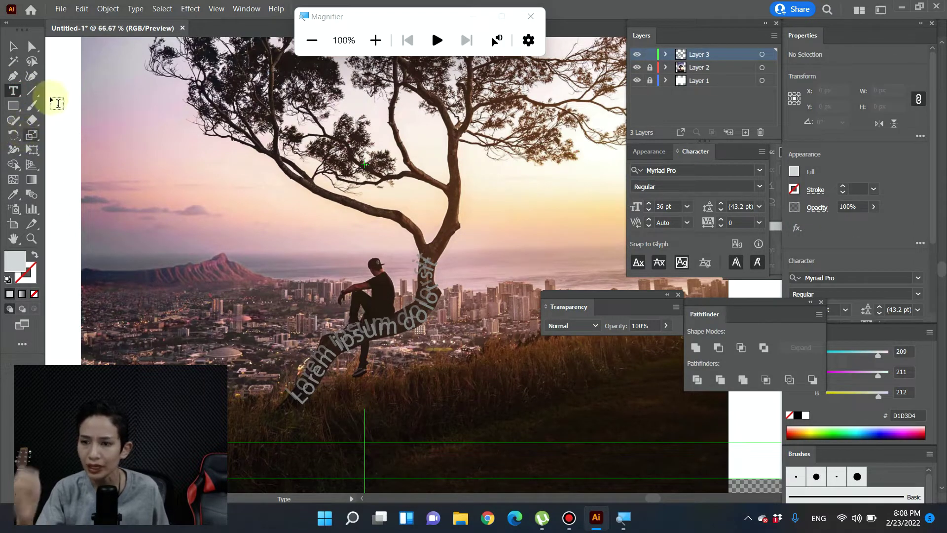
left_click(14, 78)
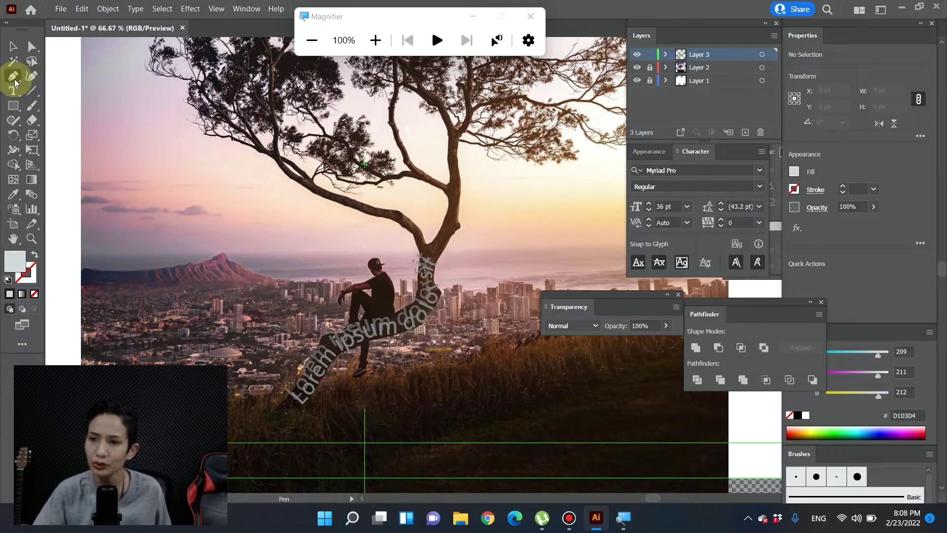
left_click(436, 263)
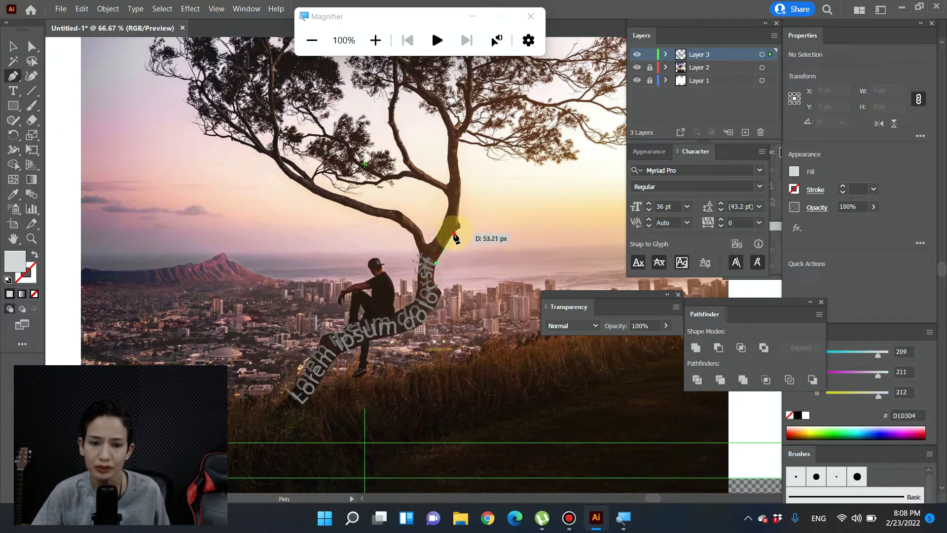
left_click(451, 233)
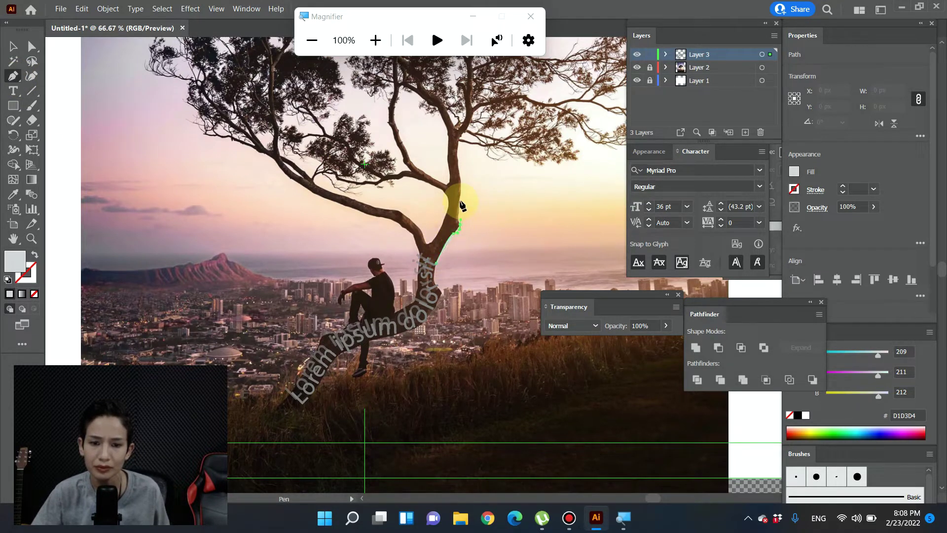
left_click_drag(458, 199, 458, 160)
left_click(460, 137)
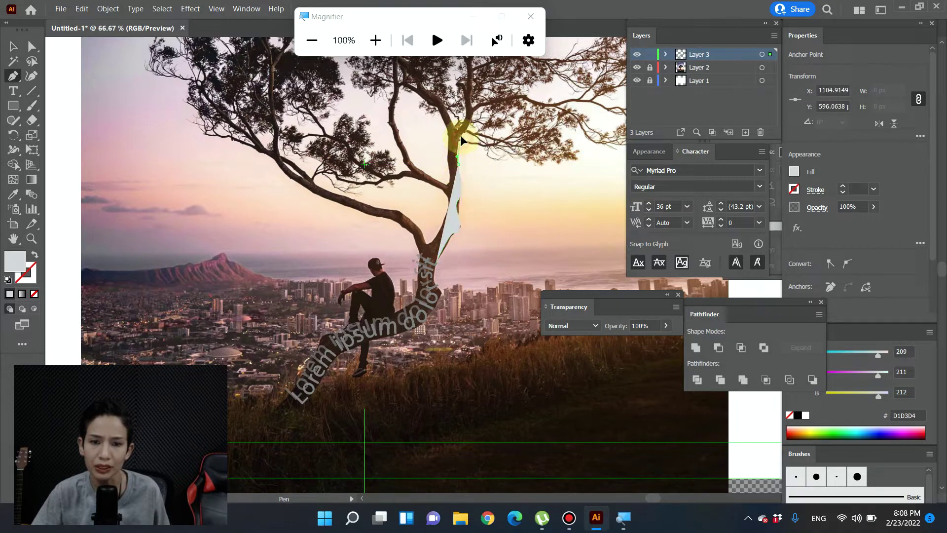
left_click(474, 113)
left_click_drag(474, 82, 474, 69)
left_click(472, 69)
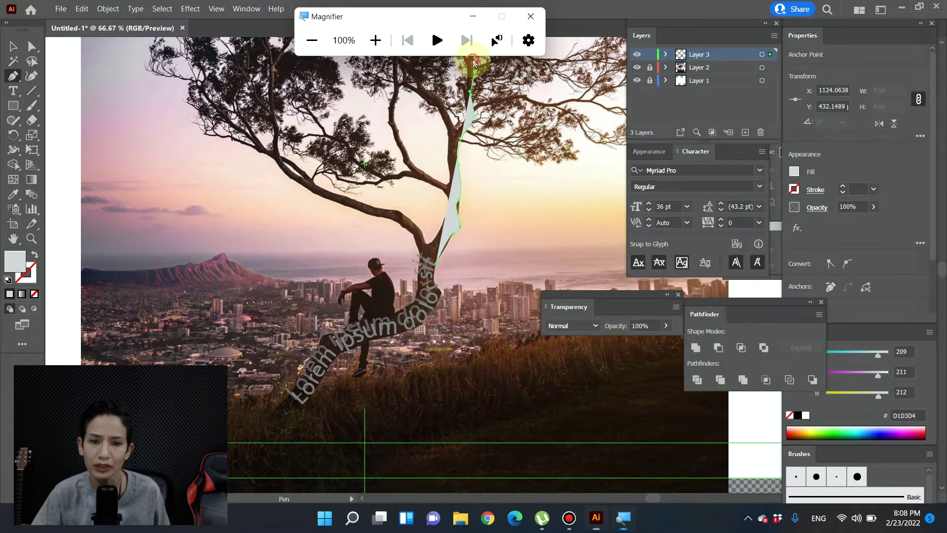
left_click(34, 254)
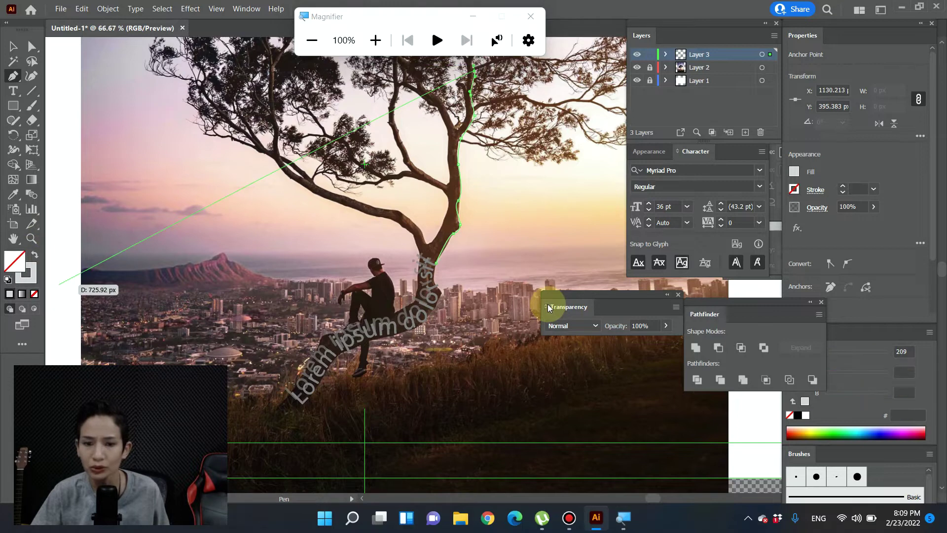
Run the Lorem ipsum placeholder text along the new branch path, undoing its deletion, and select it as an object
key("t")
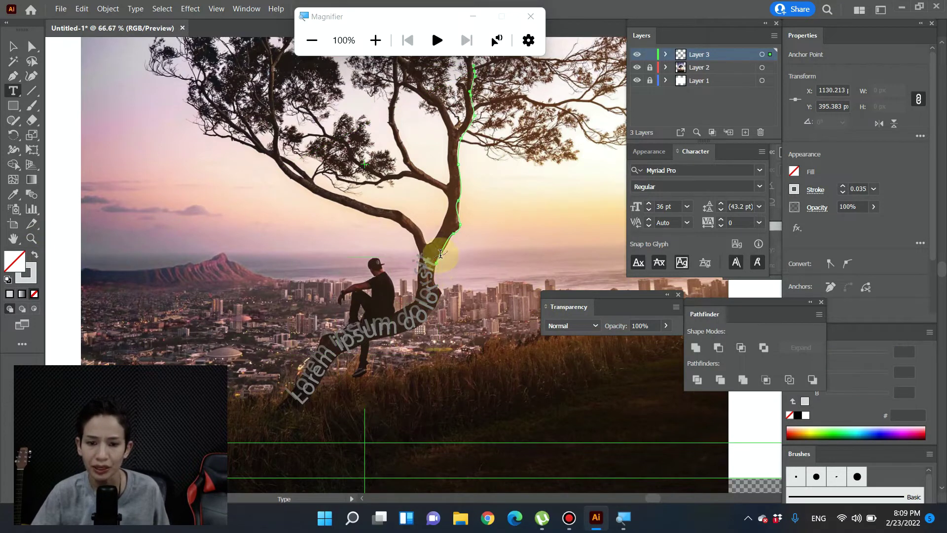
left_click(439, 253)
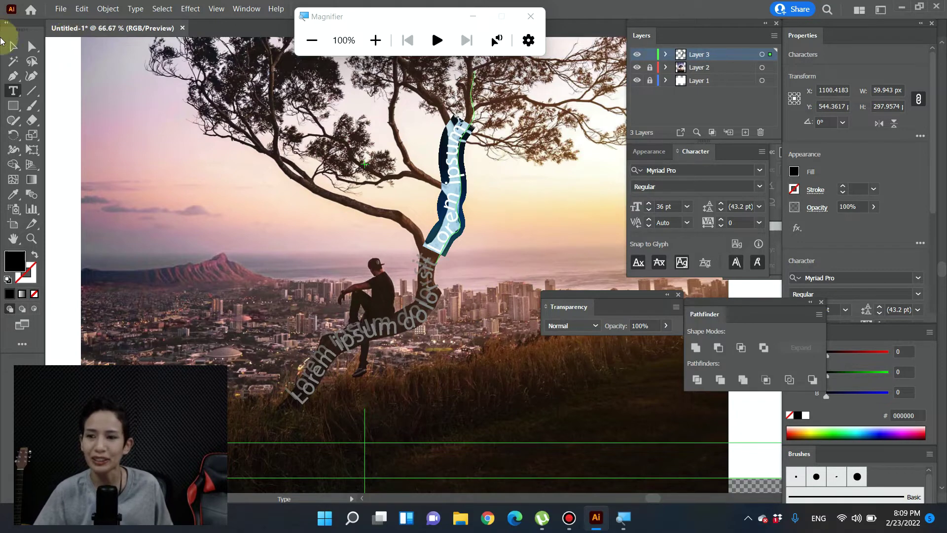
key("BackSpace")
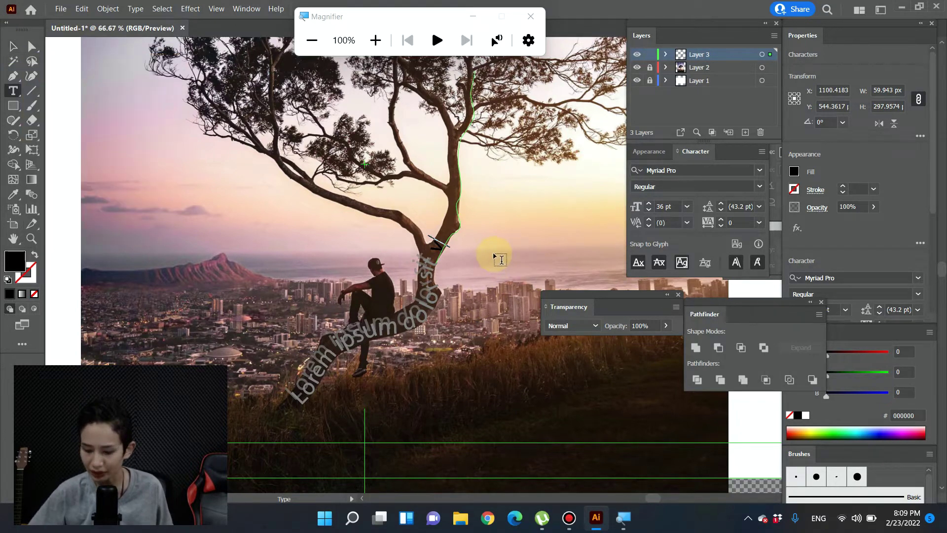
key("ctrl+z")
left_click(13, 46)
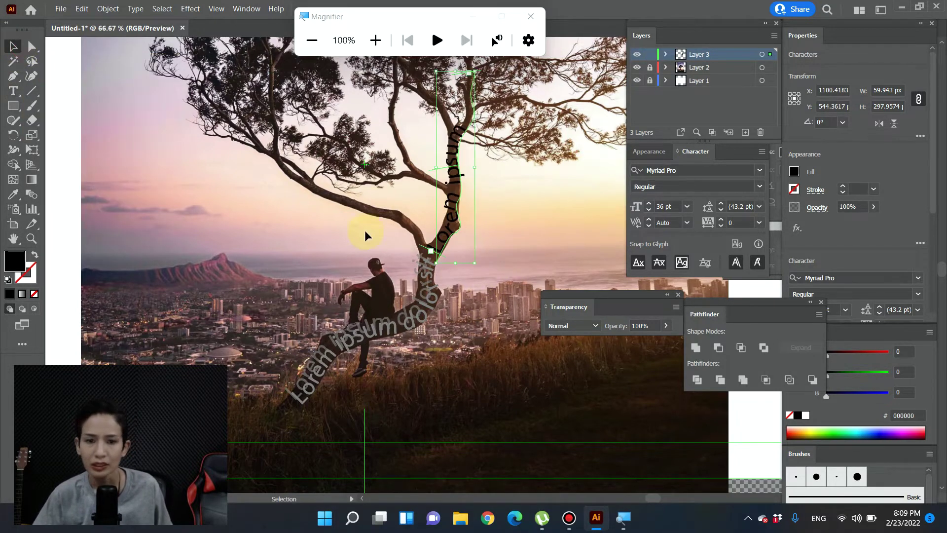
Change the fill colour of the branch text to mid grey 7F7F7F
double_click(15, 262)
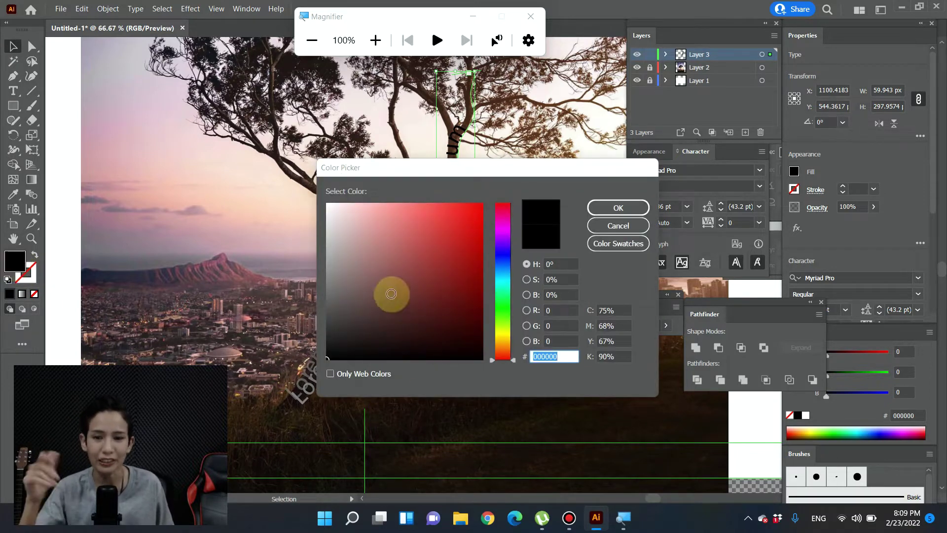
left_click(370, 269)
left_click(618, 208)
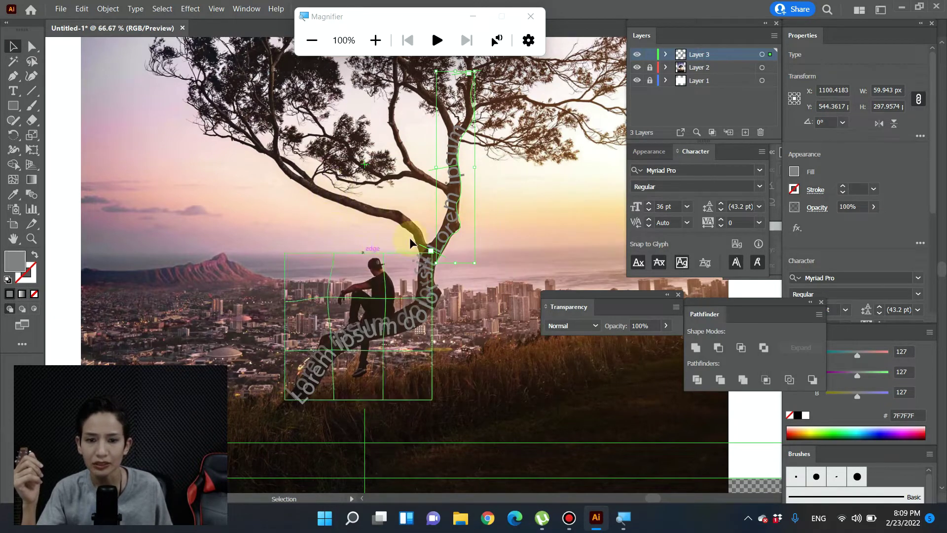
Apply an Envelope Distort mesh with 3 rows and 3 columns to the branch text
left_click(108, 8)
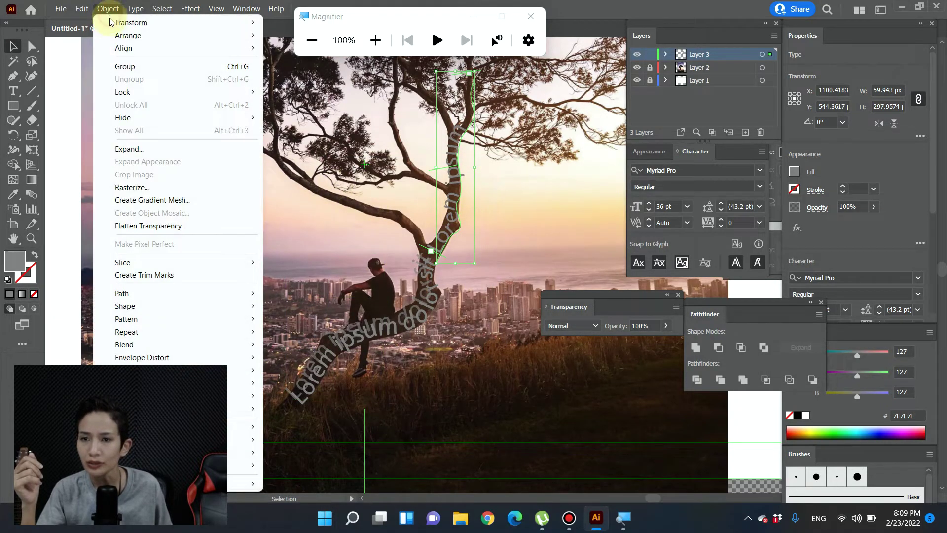
mouse_move(185, 359)
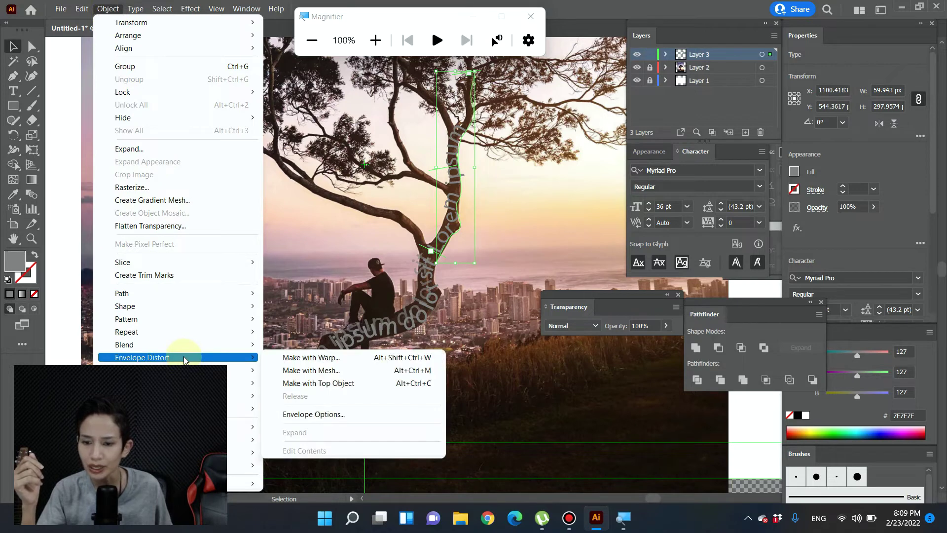
left_click(335, 374)
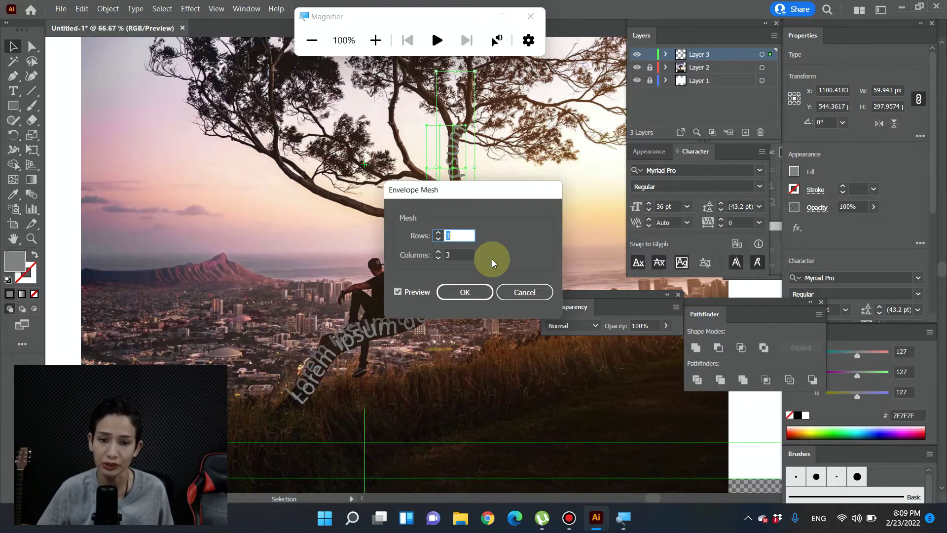
left_click(465, 292)
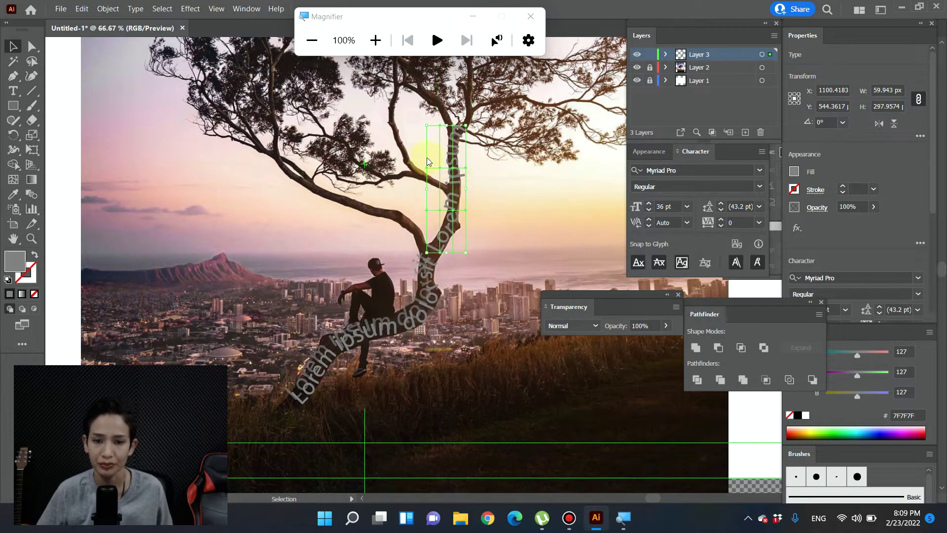
Shift the left inner mesh points right and the right edge's upper point slightly left to fit the text to the branch, then deselect the envelope
left_click_drag(465, 167, 463, 168)
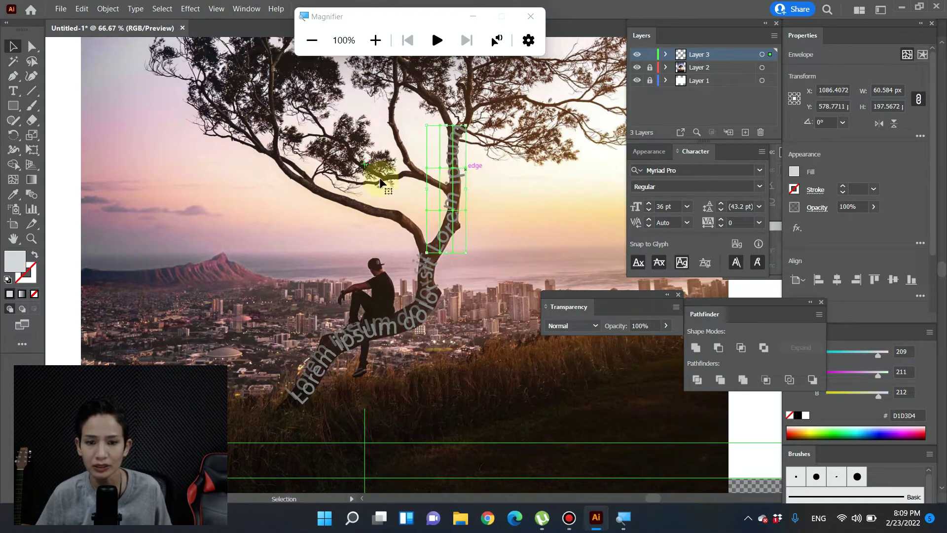
left_click(33, 47)
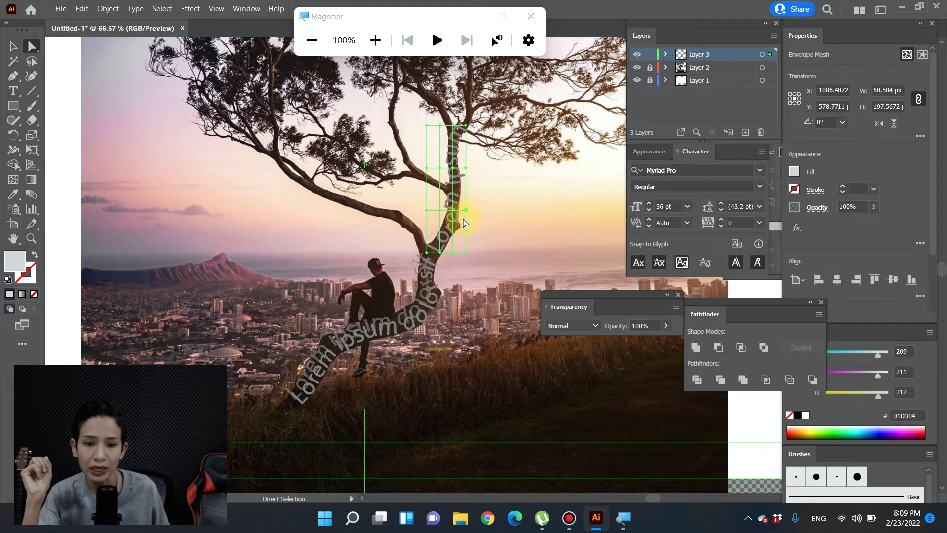
left_click_drag(466, 210, 446, 213)
left_click_drag(440, 171, 444, 171)
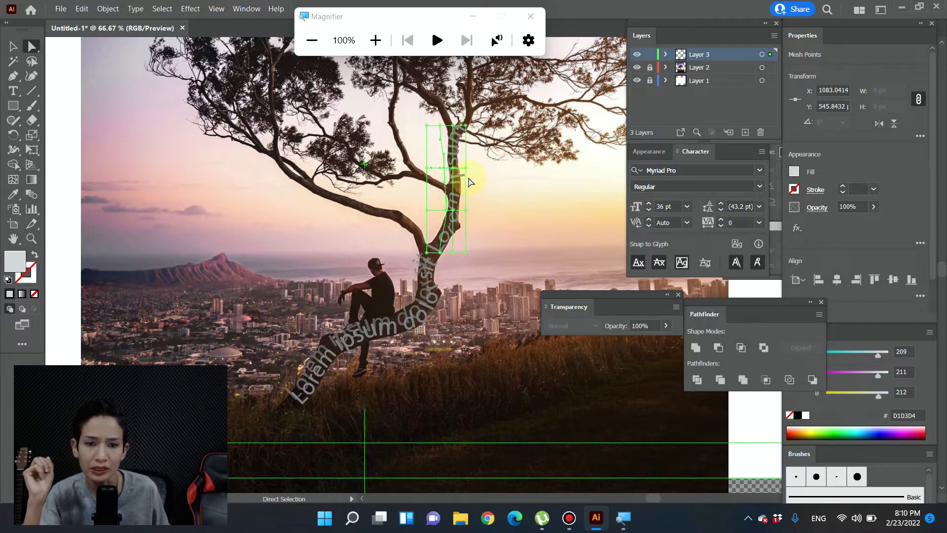
left_click_drag(463, 168, 468, 176)
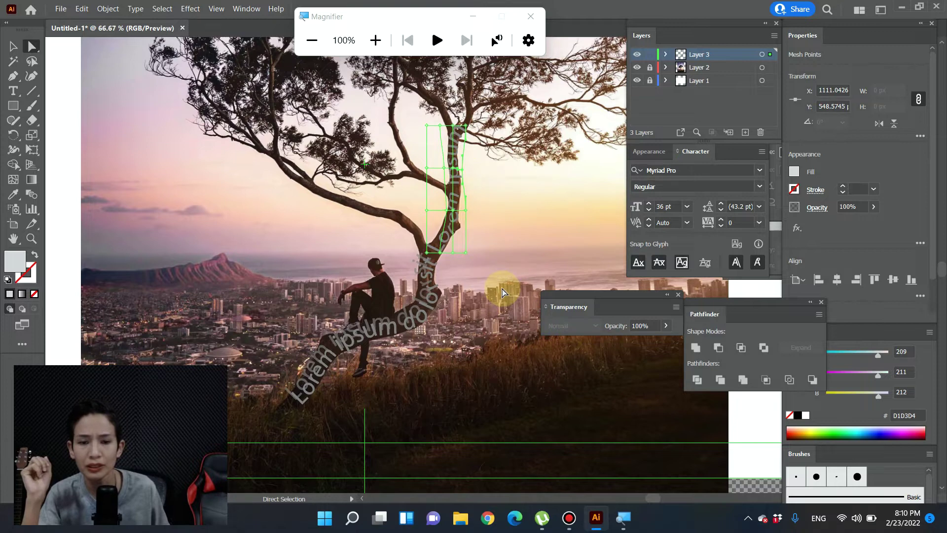
left_click(13, 46)
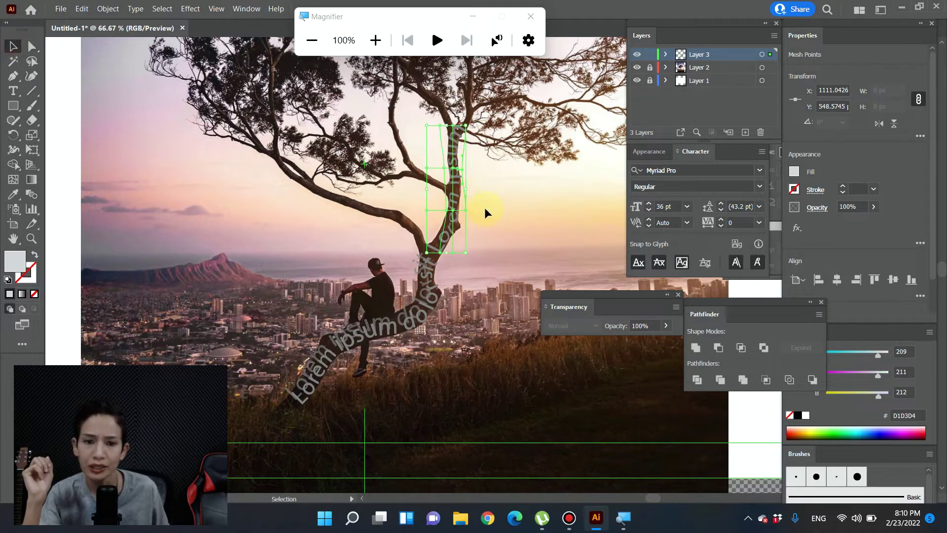
left_click(498, 211)
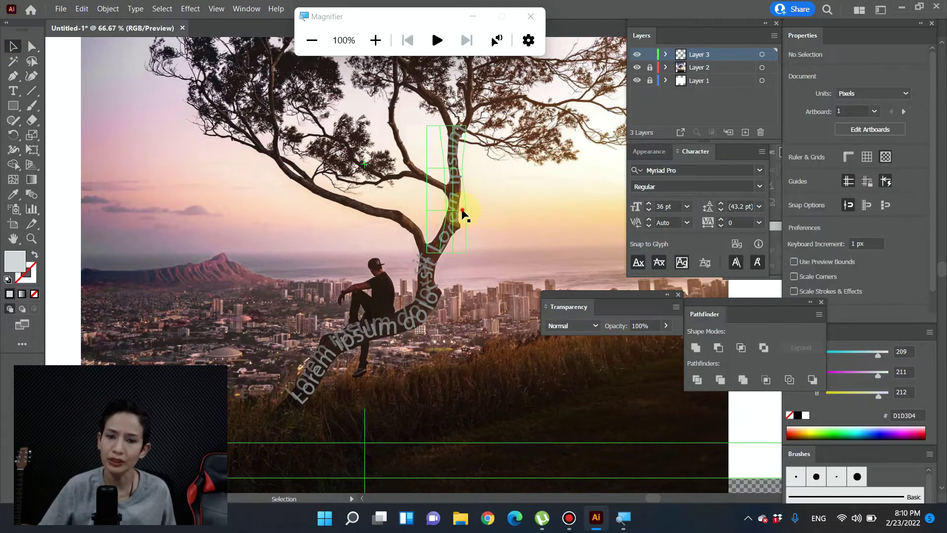
Duplicate the upright branch's warped text, rotate the copy counterclockwise and position it along the lower left branch
left_click(449, 226)
left_click_drag(434, 222, 393, 211)
key("r")
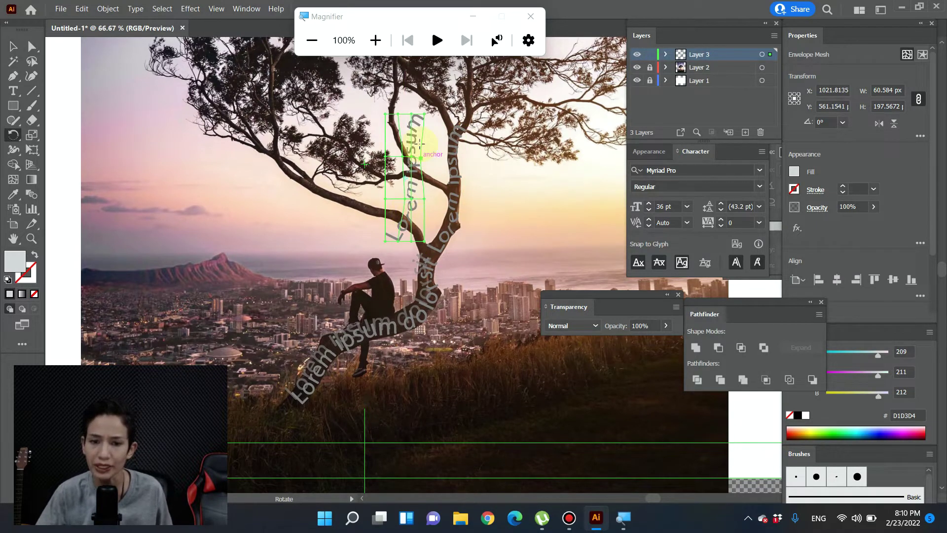
left_click_drag(420, 143, 368, 142)
key("v")
left_click_drag(423, 192, 400, 219)
left_click_drag(313, 199, 313, 207)
left_click_drag(403, 215, 398, 216)
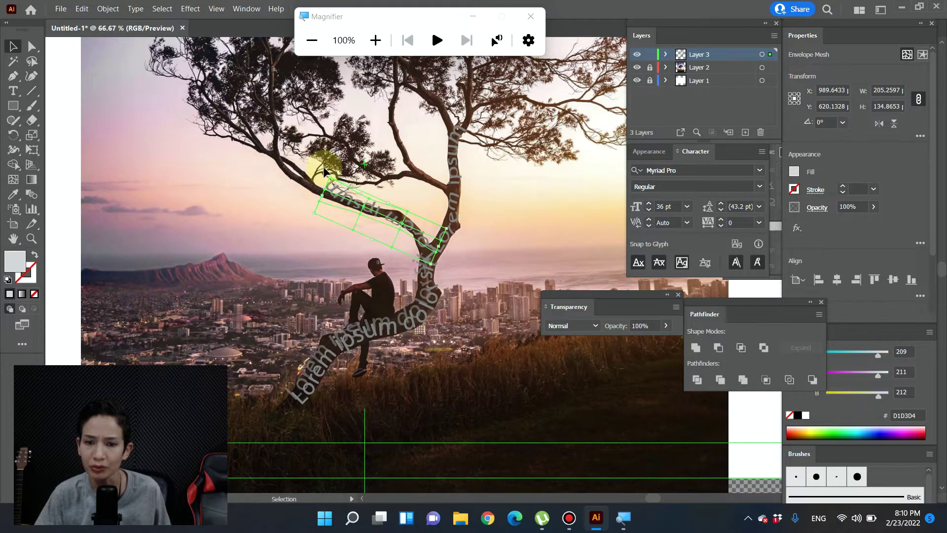
Adjust the envelope mesh points at the outer end and middle of the left branch text to follow the branch, then deselect it
key("a")
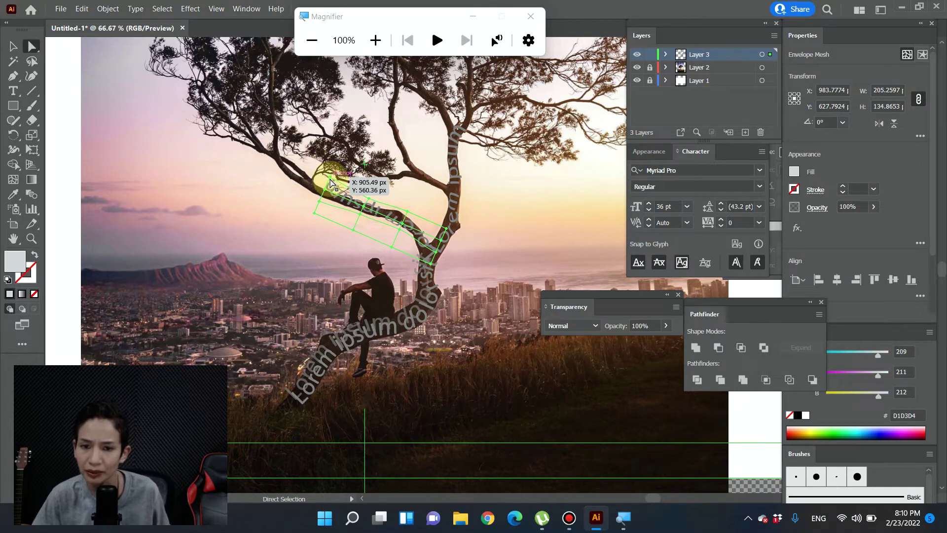
left_click_drag(329, 182, 332, 183)
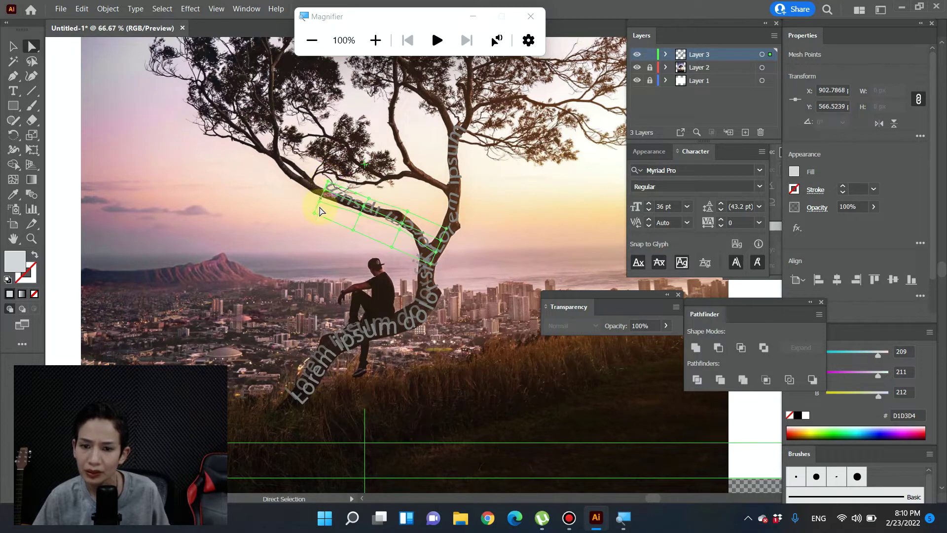
mouse_move(325, 193)
left_mouse_down()
mouse_move(327, 185)
mouse_move(322, 194)
left_mouse_up()
left_click(431, 239)
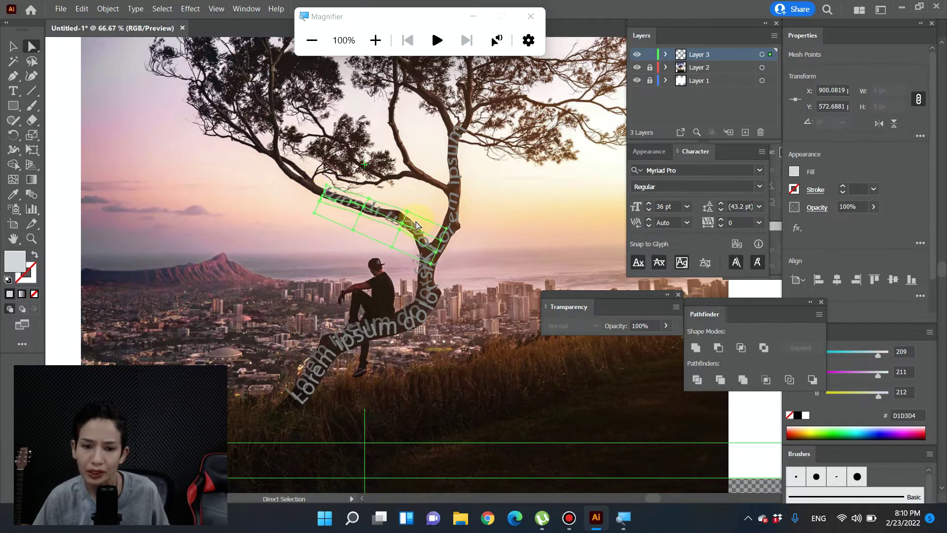
left_click_drag(401, 220, 404, 217)
left_click(13, 45)
left_click(321, 246)
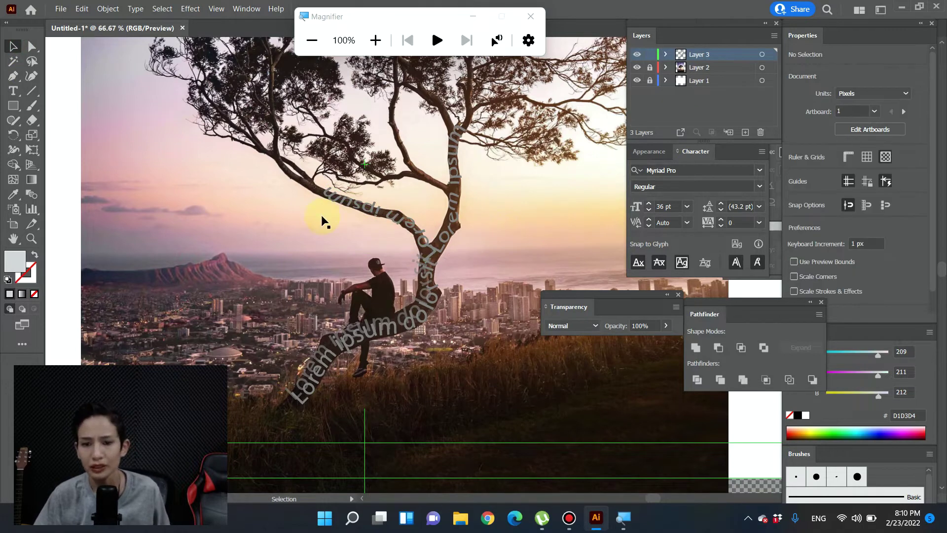
Paste a copy of the left branch text in front, shift it up and outward, and rotate it slightly to follow the branch
left_click(390, 214)
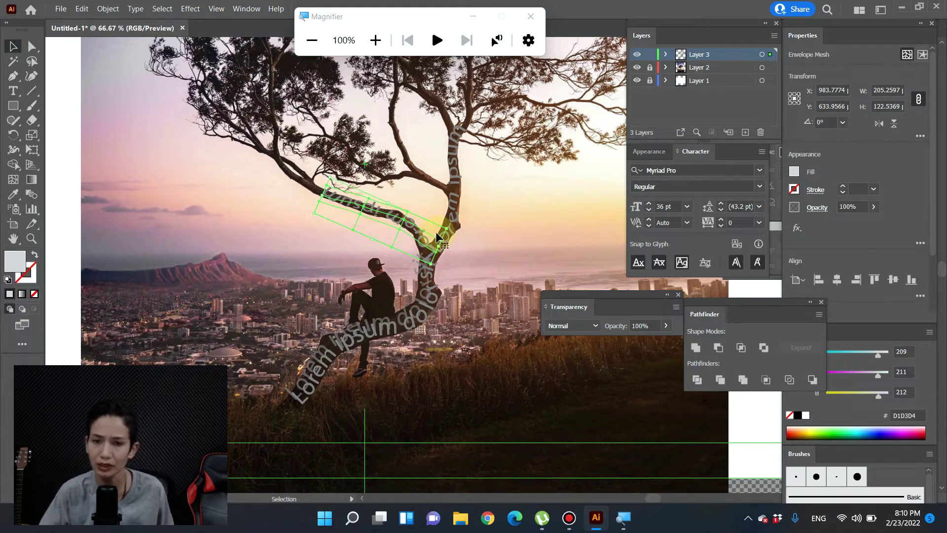
left_click(83, 9)
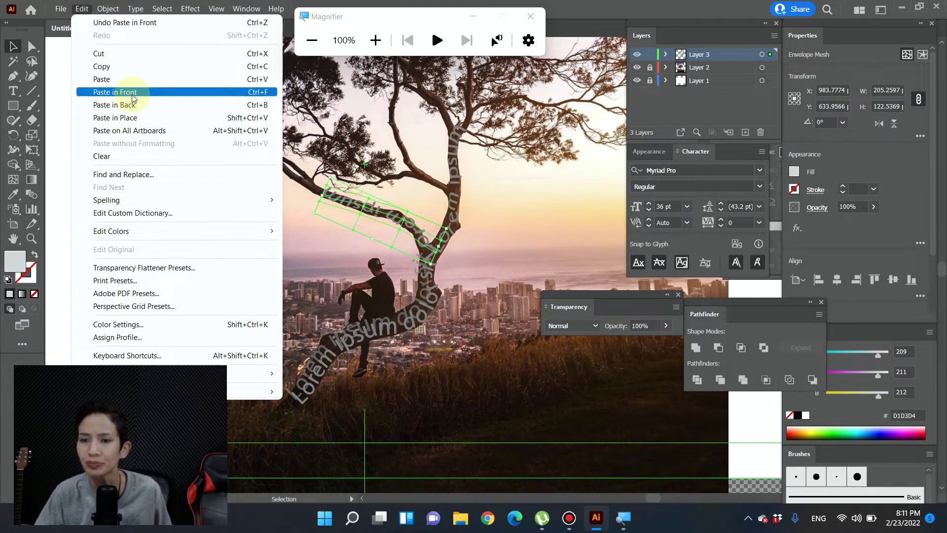
left_click(409, 228)
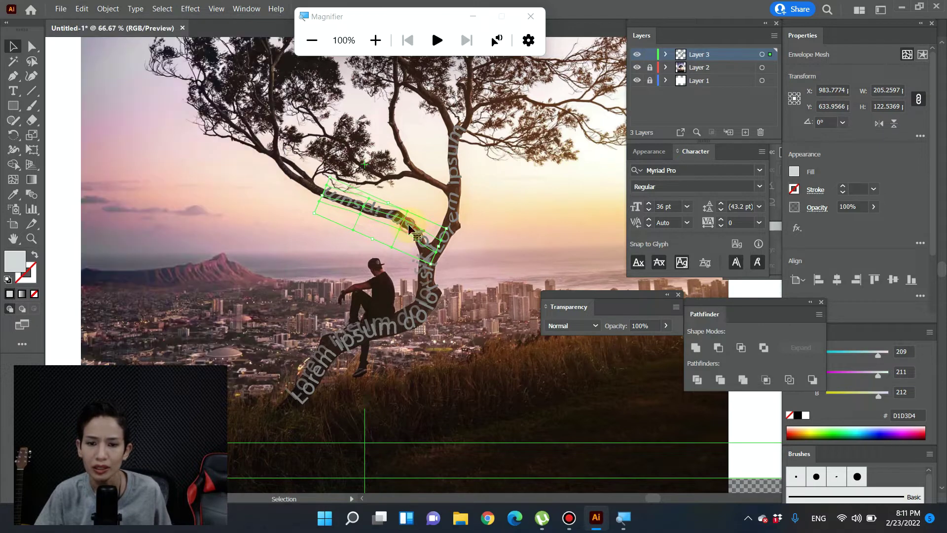
left_click_drag(413, 229, 400, 211)
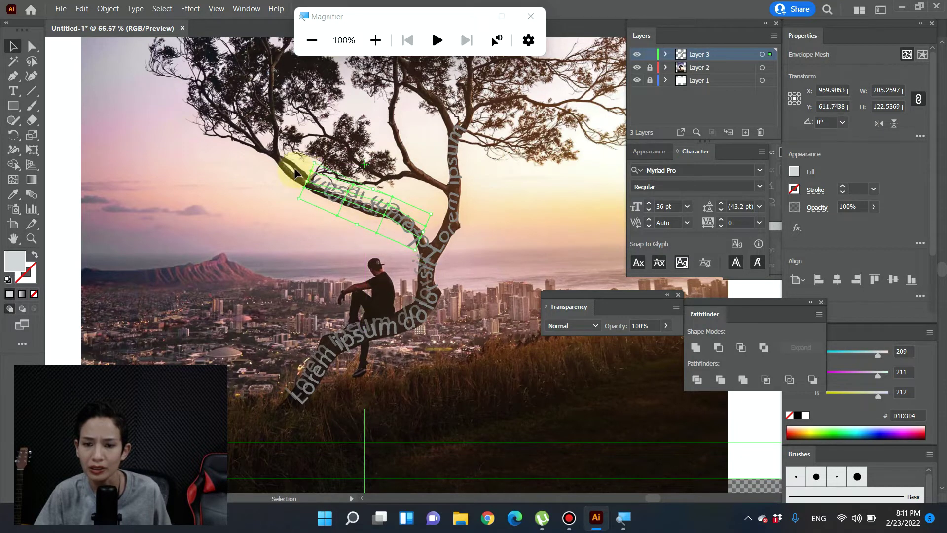
mouse_move(293, 202)
left_mouse_down()
mouse_move(286, 209)
mouse_move(295, 207)
left_mouse_up()
left_click_drag(376, 204, 375, 203)
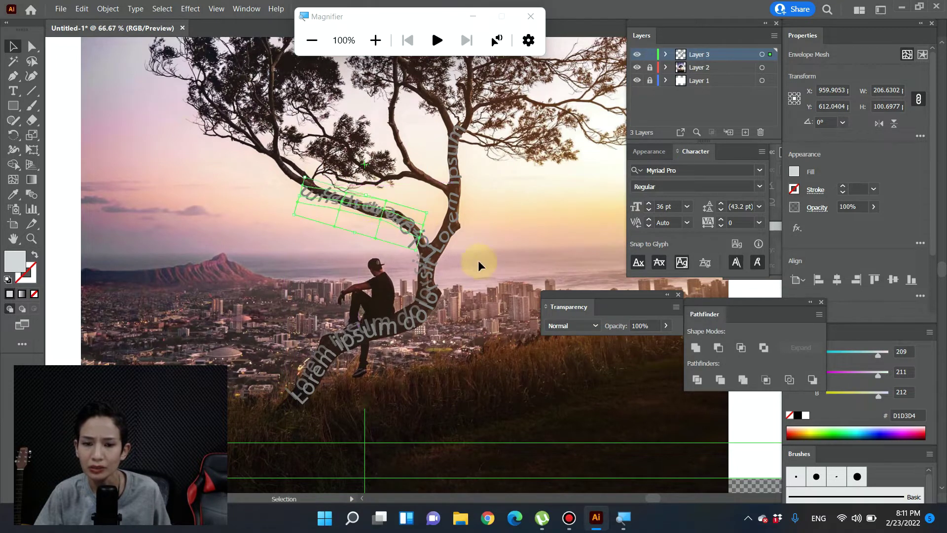
Lower the opacity of the copied left branch text to 64% and check the lettering with the photo layer briefly hidden
left_click(636, 67)
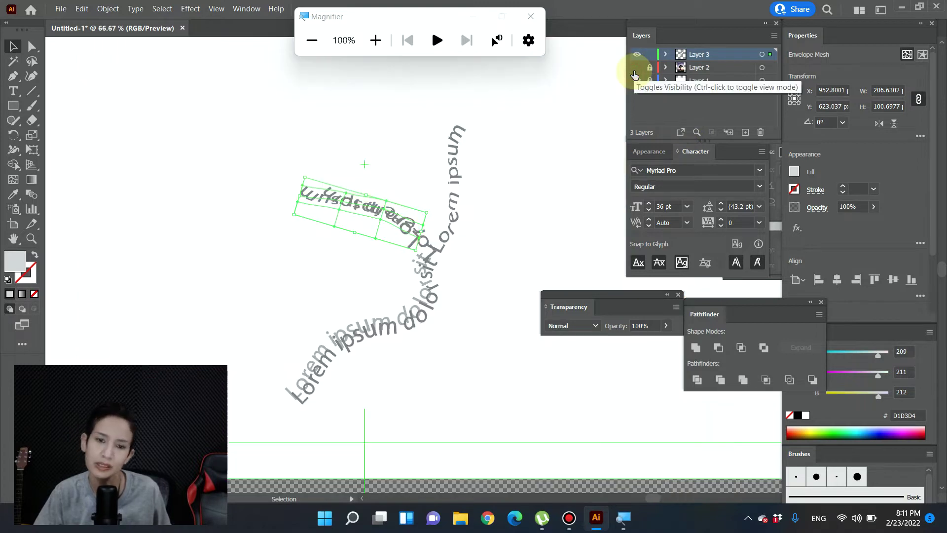
left_click(636, 68)
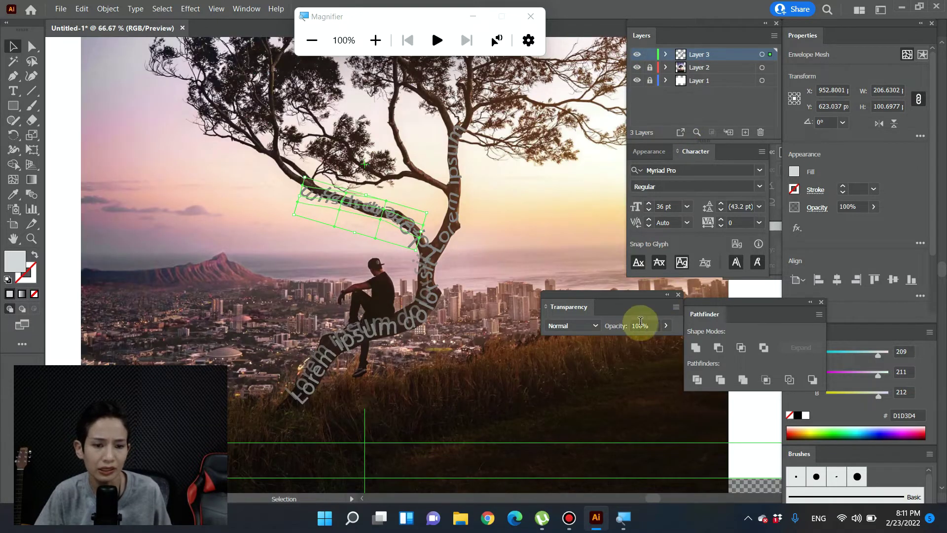
mouse_move(641, 341)
left_mouse_down()
mouse_move(656, 339)
mouse_move(647, 339)
left_mouse_up()
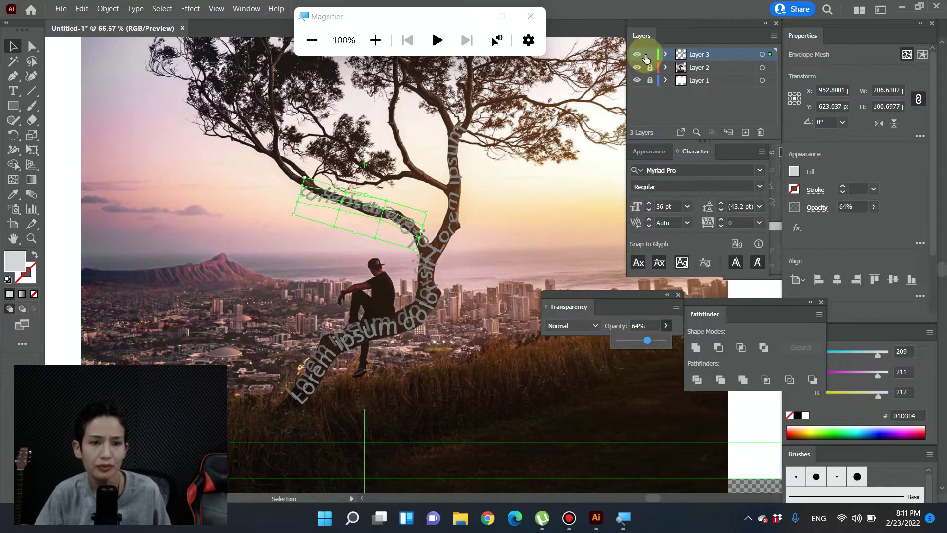
left_click(636, 68)
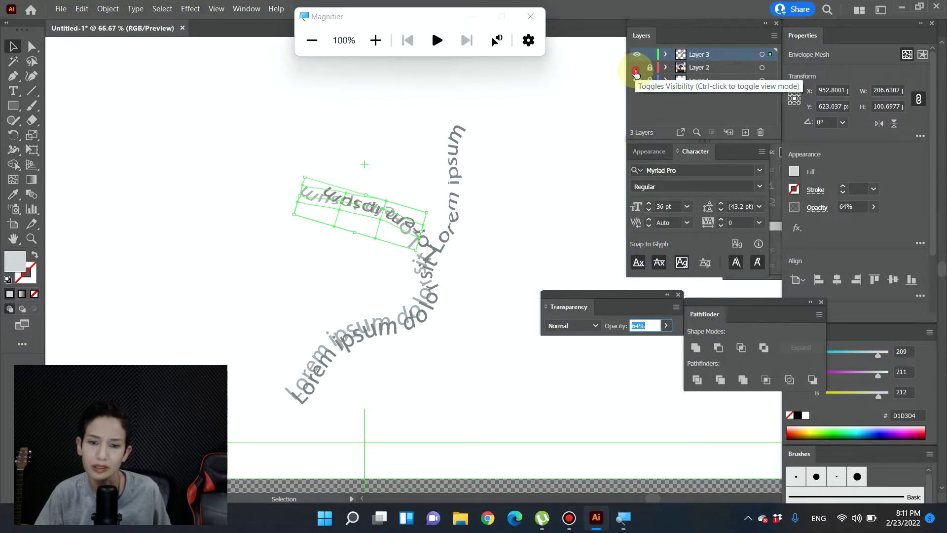
left_click(636, 71)
Offset a copy of the upright branch text slightly to its left at 64% opacity, checking it with the photo layer briefly hidden
left_click(448, 212)
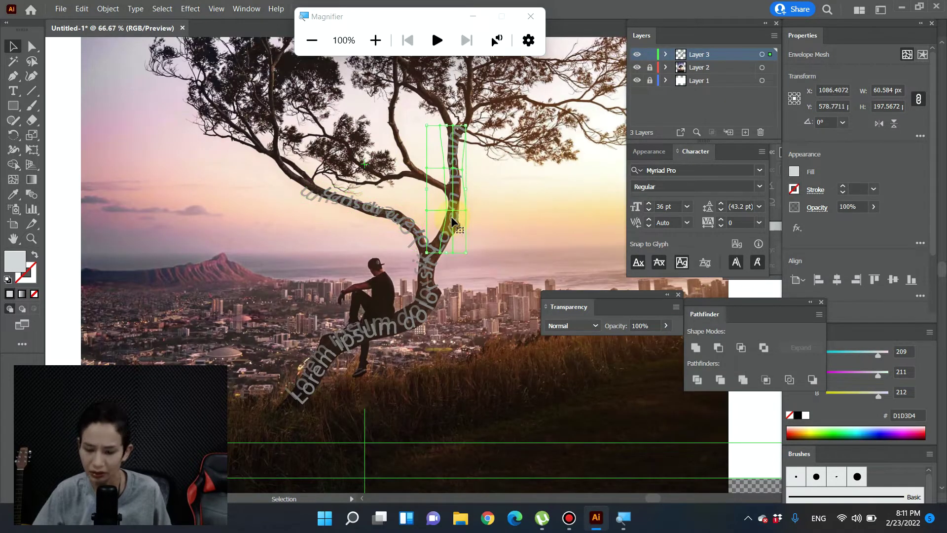
left_click_drag(451, 216, 443, 216)
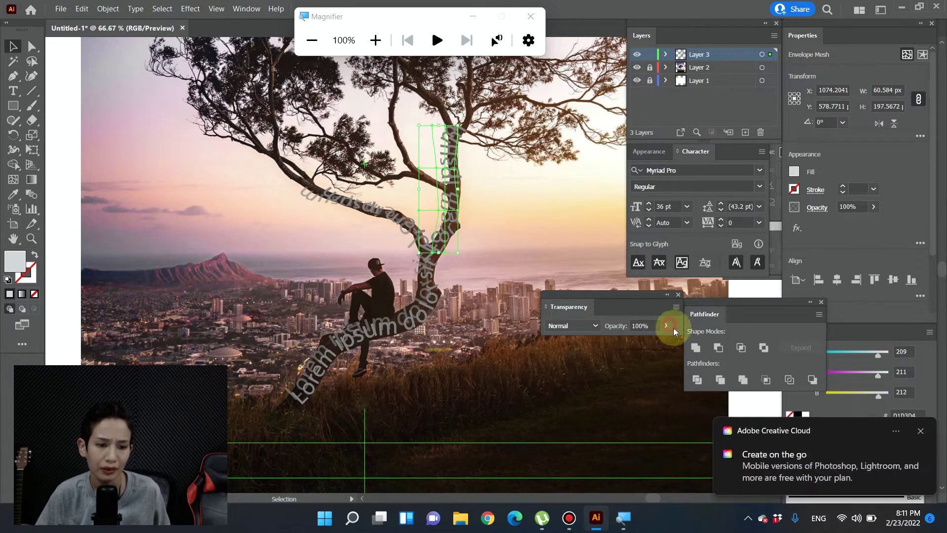
left_click(916, 426)
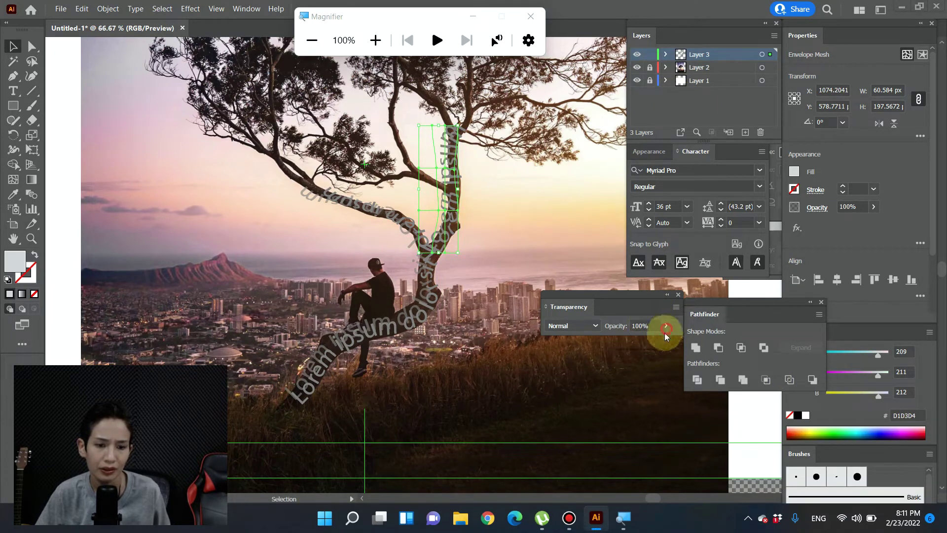
left_click_drag(644, 341, 647, 342)
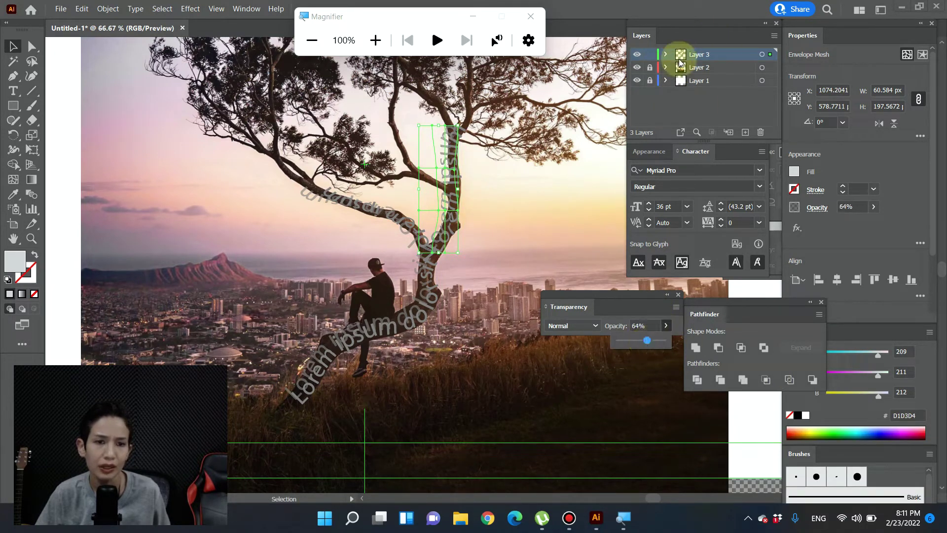
left_click(637, 67)
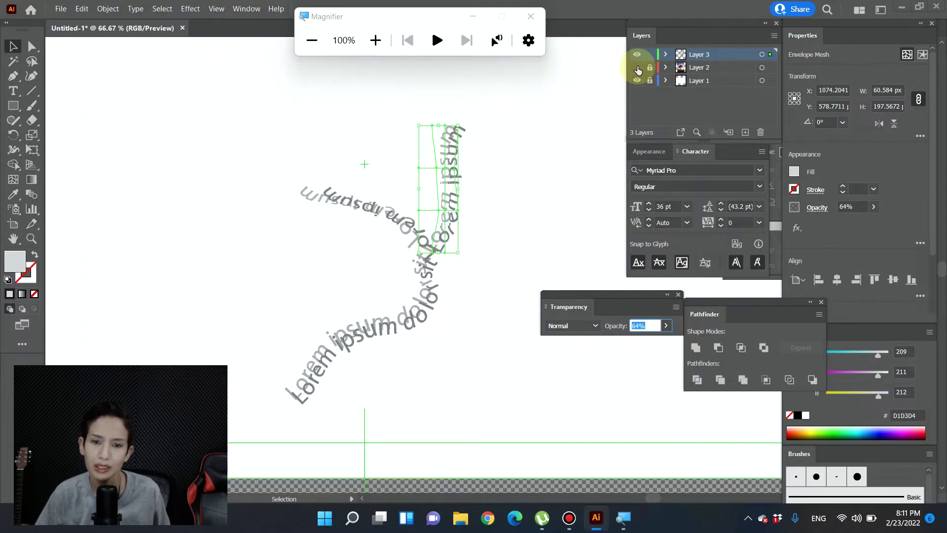
left_click(638, 67)
Trace the small middle branch leftward from the upright branch with the Pen tool, swapping fill and stroke to leave an unfilled path
left_click_drag(518, 221, 532, 297)
left_click(13, 78)
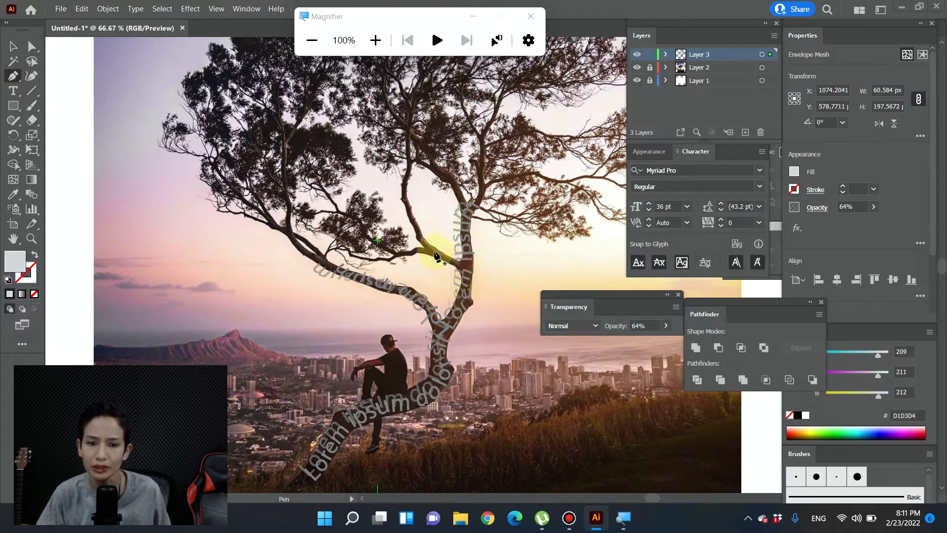
left_click_drag(436, 256, 426, 257)
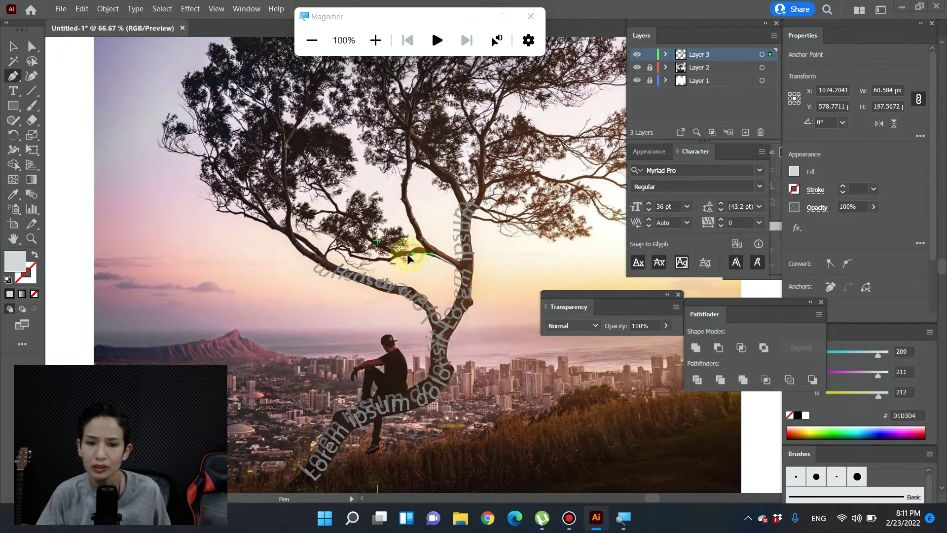
left_click_drag(397, 254, 346, 249)
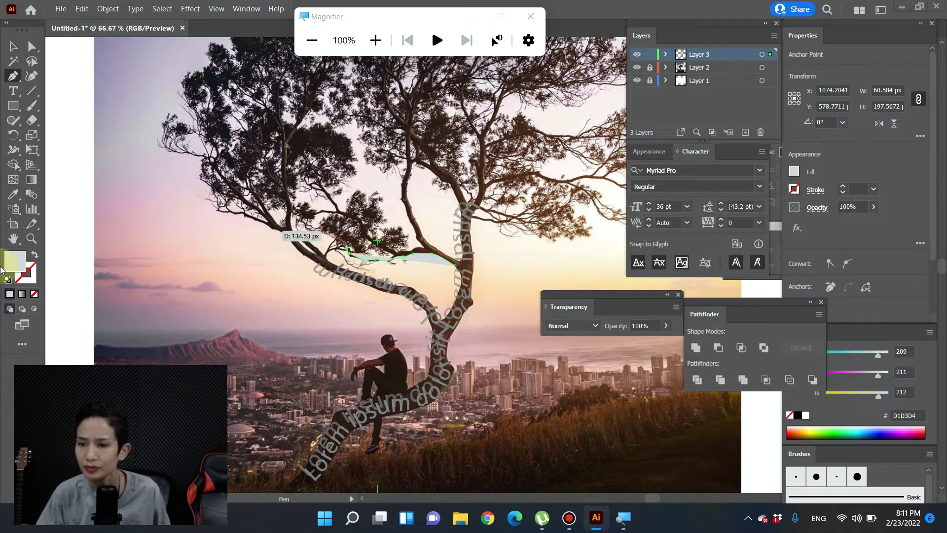
left_click(35, 258)
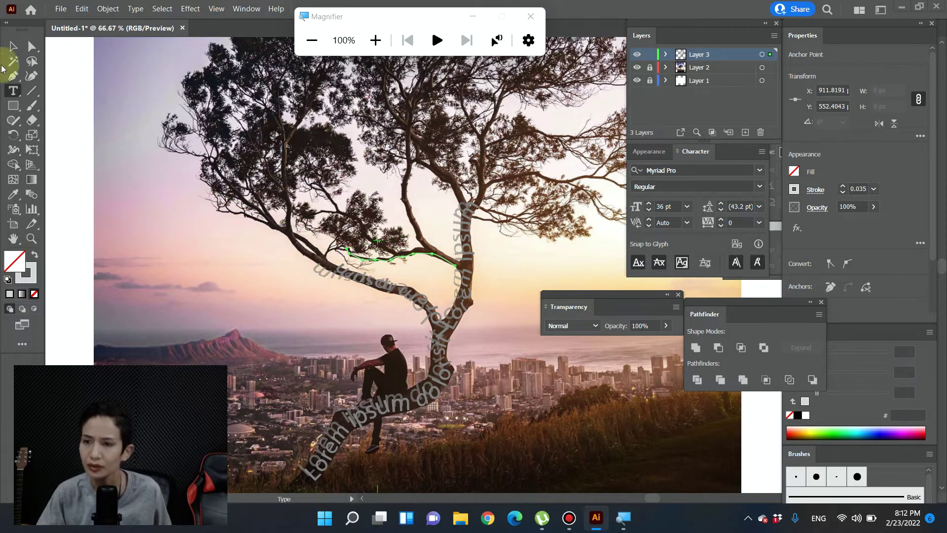
Try to run text along the small middle branch path with the Type on a Path tool
left_click(13, 90)
right_click(12, 91)
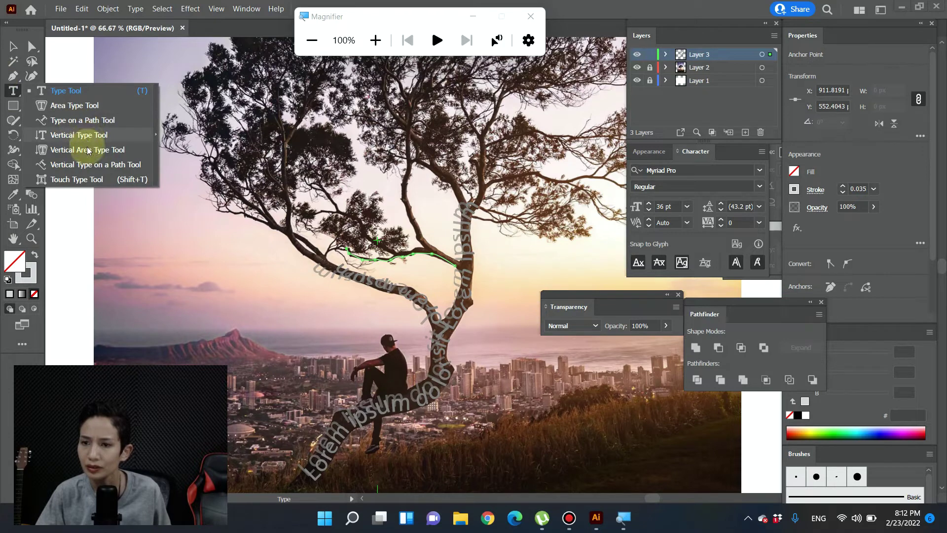
left_click(95, 122)
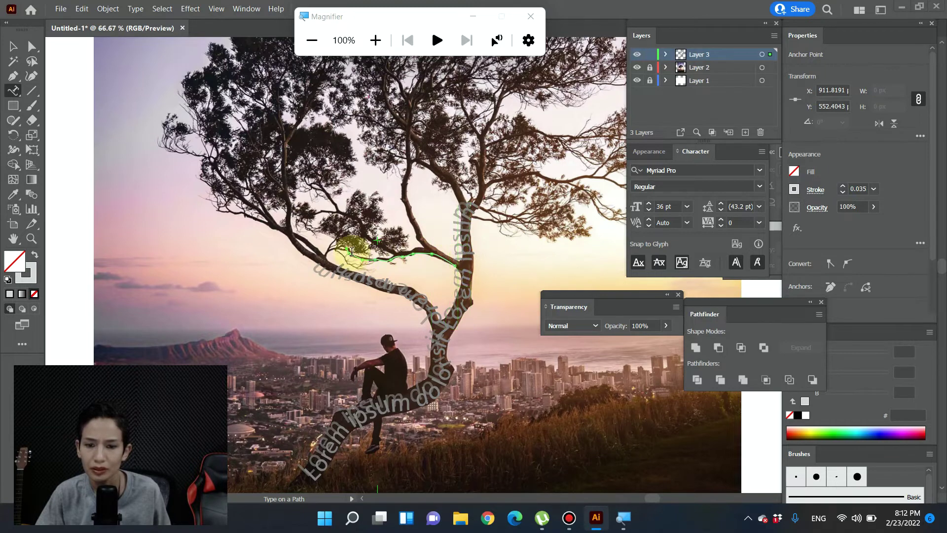
left_click(357, 251)
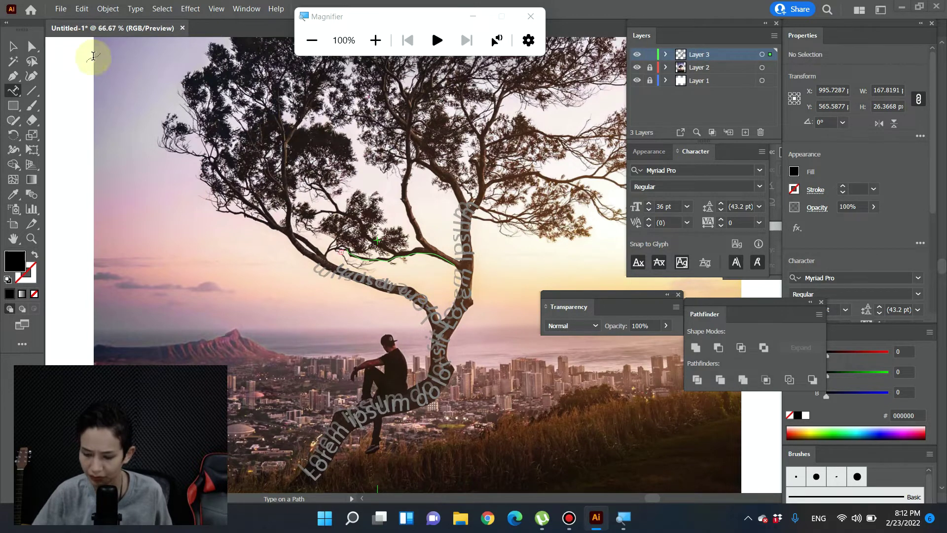
left_click(439, 254)
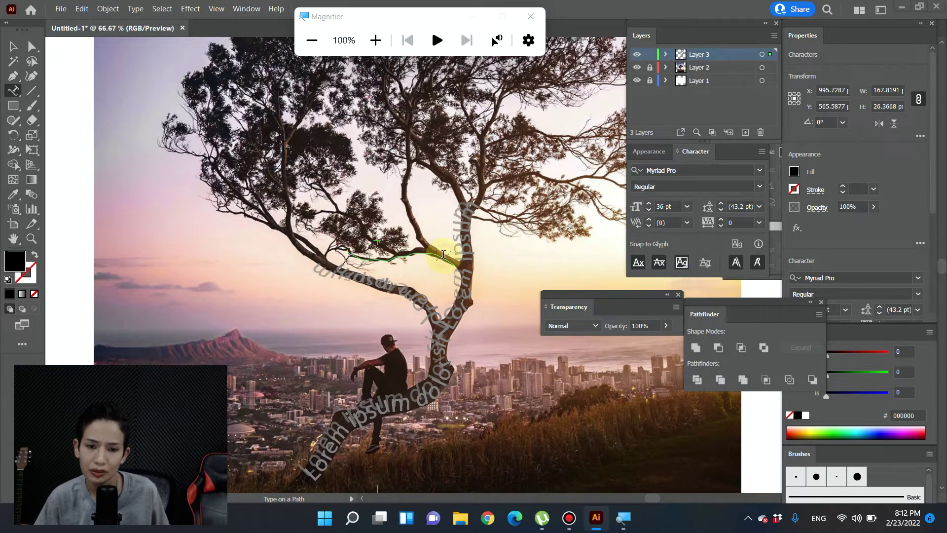
left_click(443, 254)
left_click(590, 278)
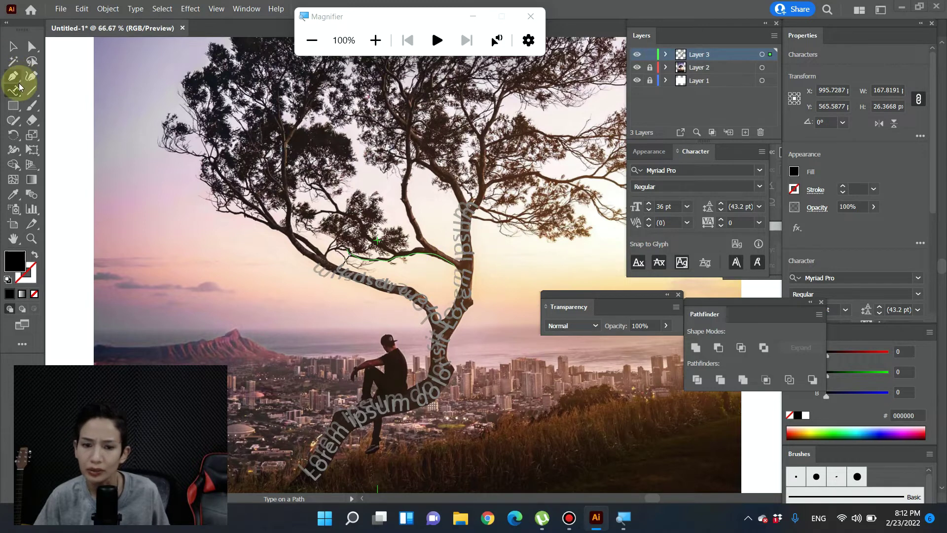
left_click(13, 45)
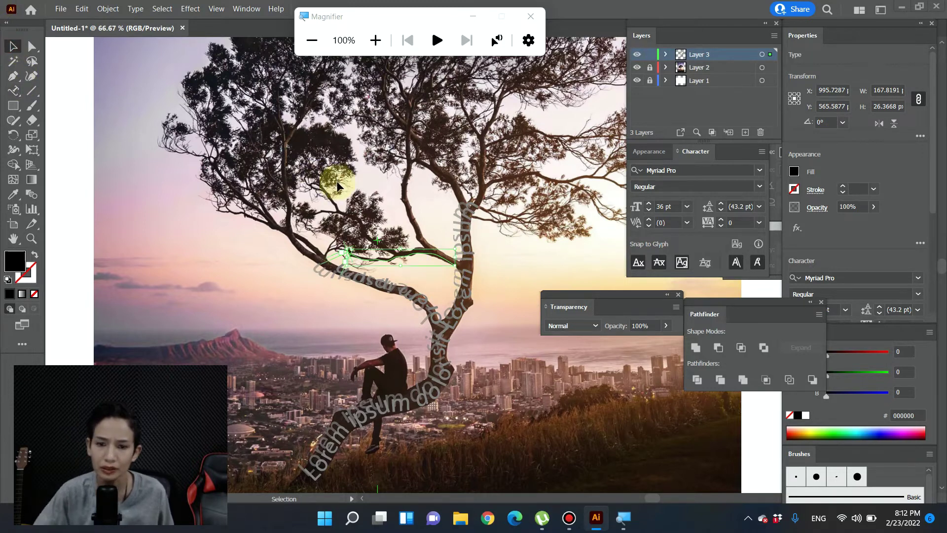
left_click(380, 232)
Duplicate the 64% opacity left branch text and place the copy over the small middle branch
left_click_drag(373, 285, 427, 251)
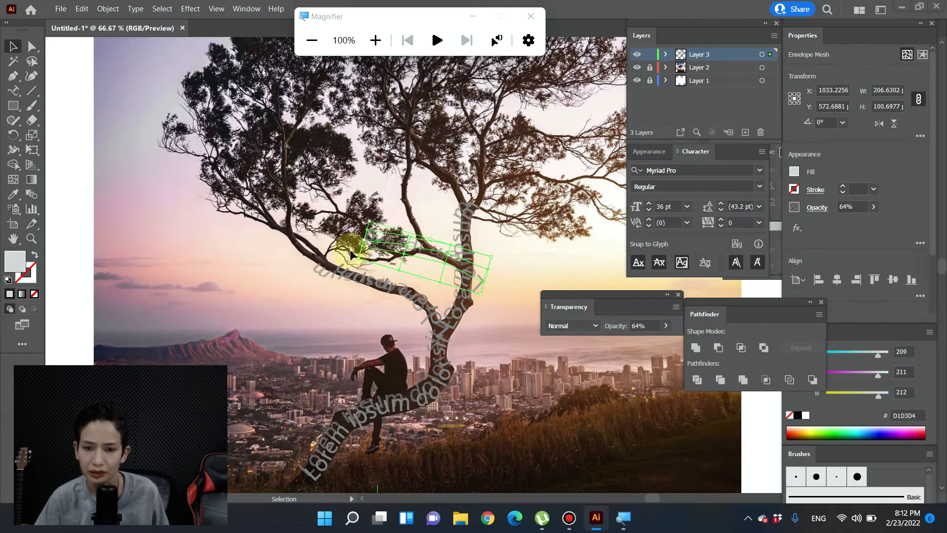
key("a")
left_click_drag(360, 260, 355, 261)
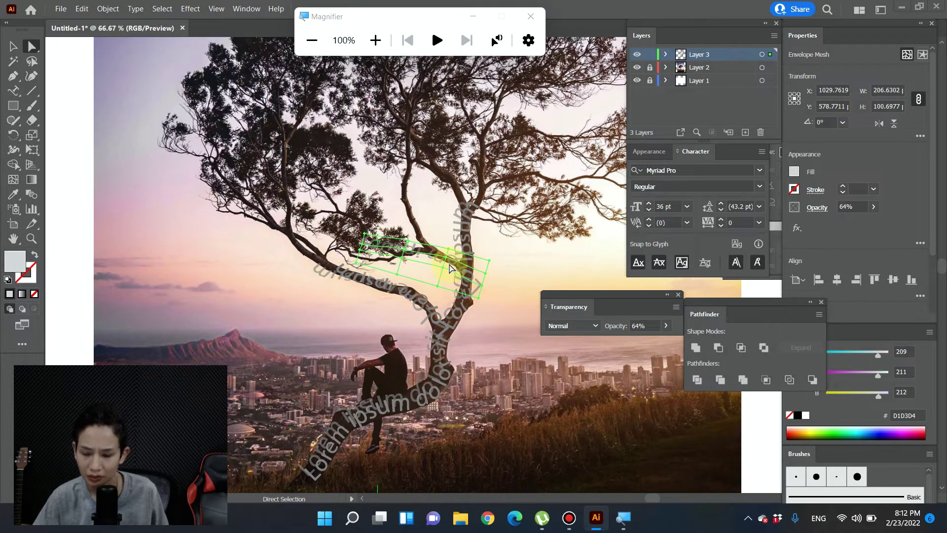
Duplicate the middle branch text above itself and rotate the copy clockwise to follow the steep branch rising beside the upright one
left_click_drag(449, 256, 469, 240)
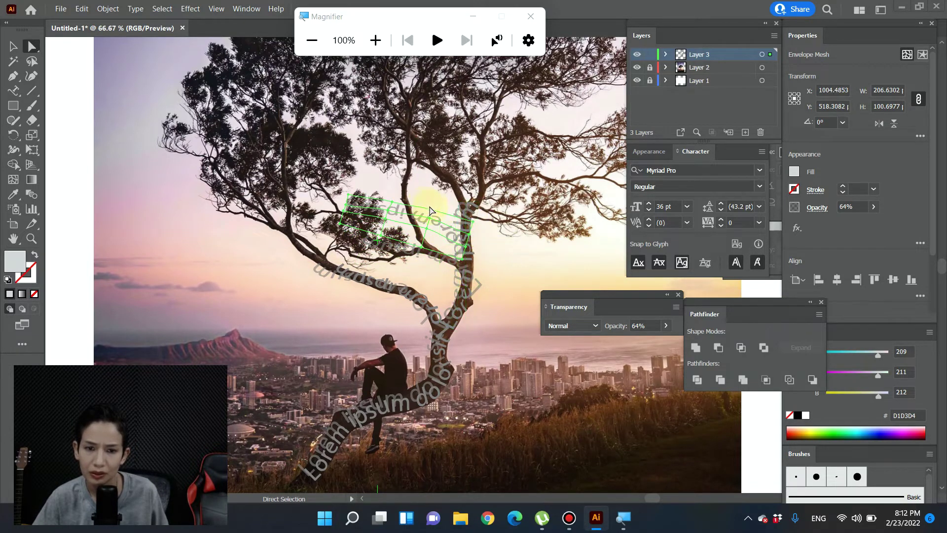
key("v")
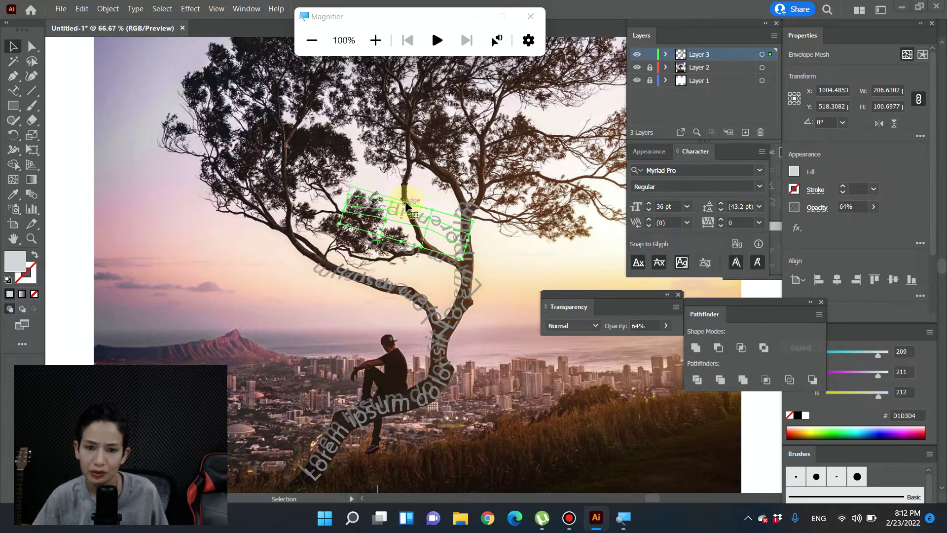
left_click_drag(411, 204, 415, 235)
key("r")
left_click_drag(375, 211, 383, 192)
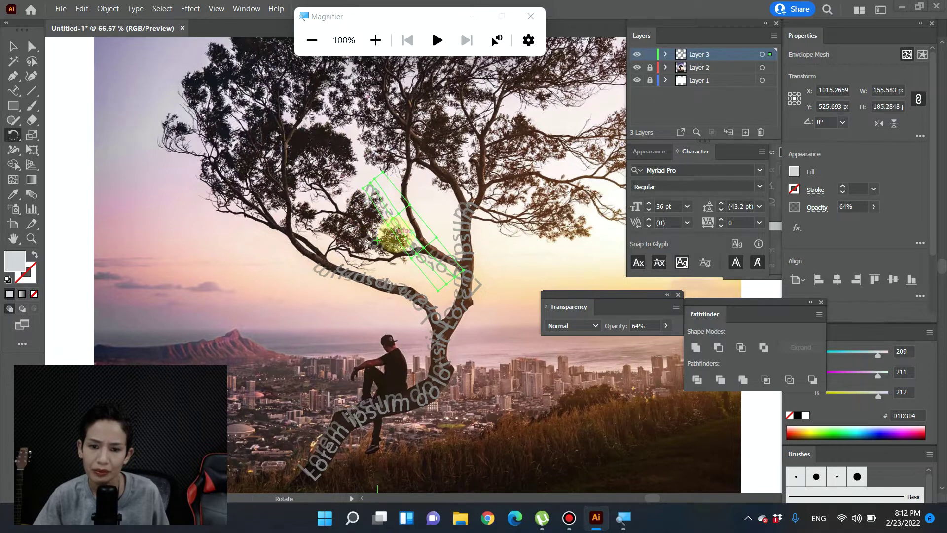
Move the rotated text copy right onto the steep branch and pull its upper envelope mesh points together at the branch tip
key("v")
left_click_drag(403, 234, 420, 229)
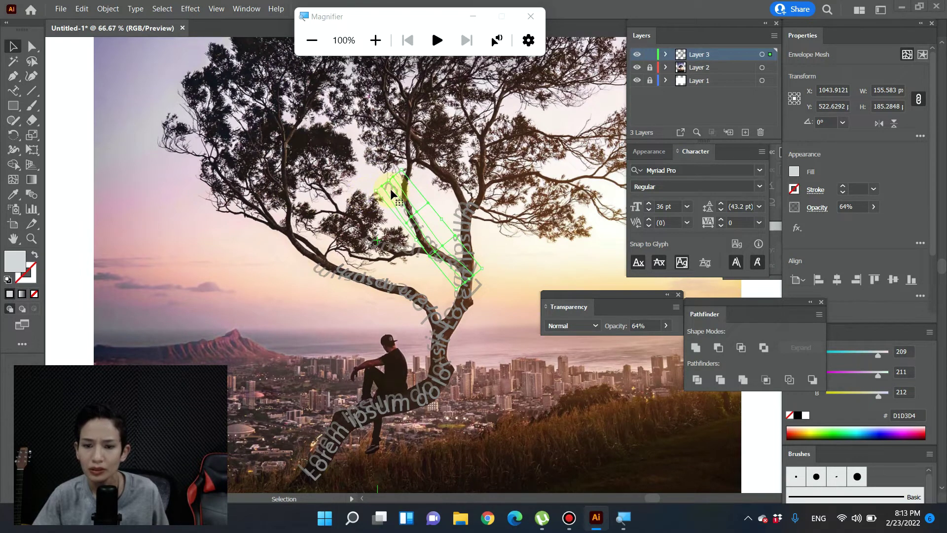
key("a")
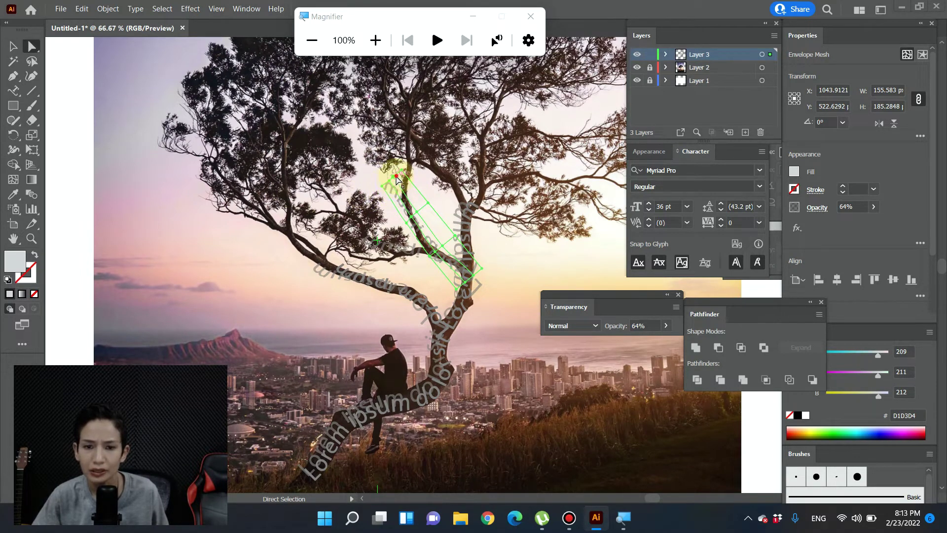
left_click_drag(395, 177, 402, 172)
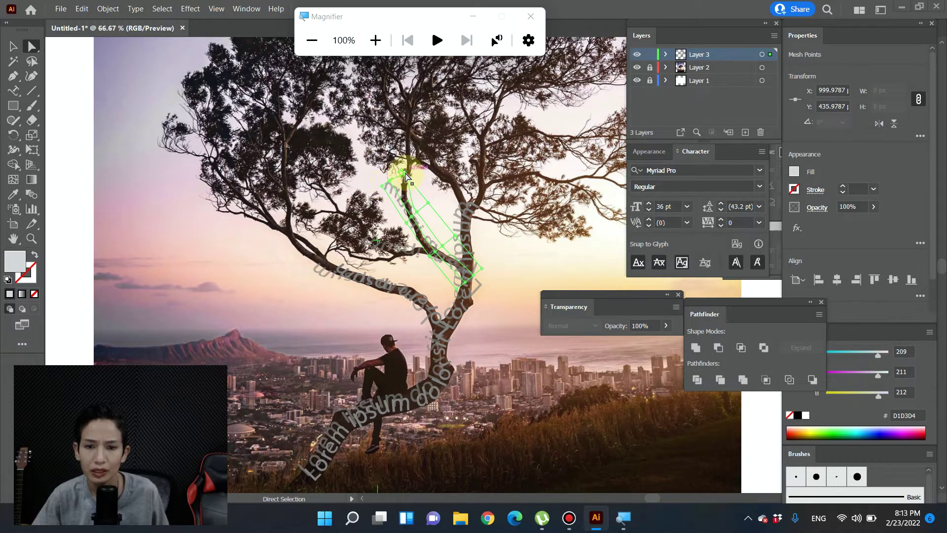
mouse_move(405, 175)
left_mouse_down()
mouse_move(380, 186)
mouse_move(401, 174)
left_mouse_up()
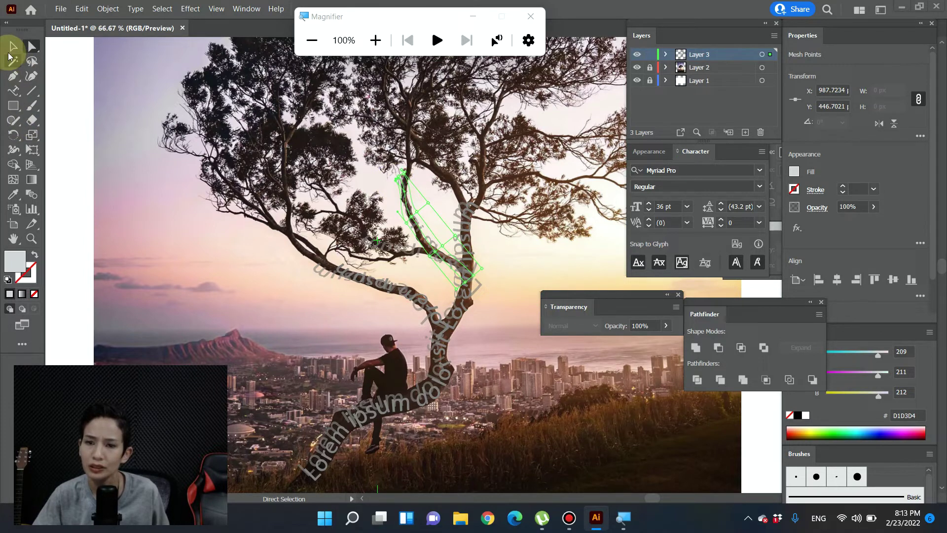
Duplicate the reshaped steep branch text slightly below the original and check the result by hiding and reshowing Layer 2
left_click(13, 46)
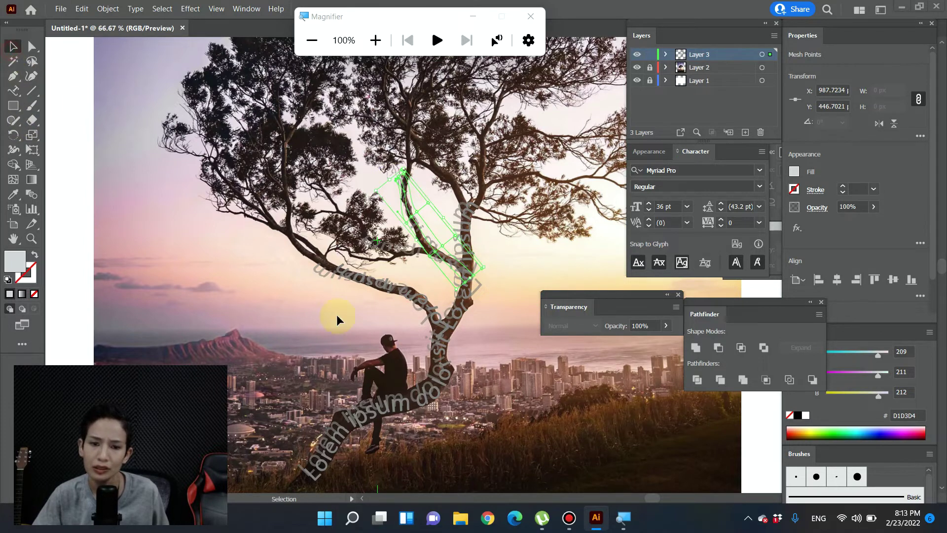
left_click(428, 256)
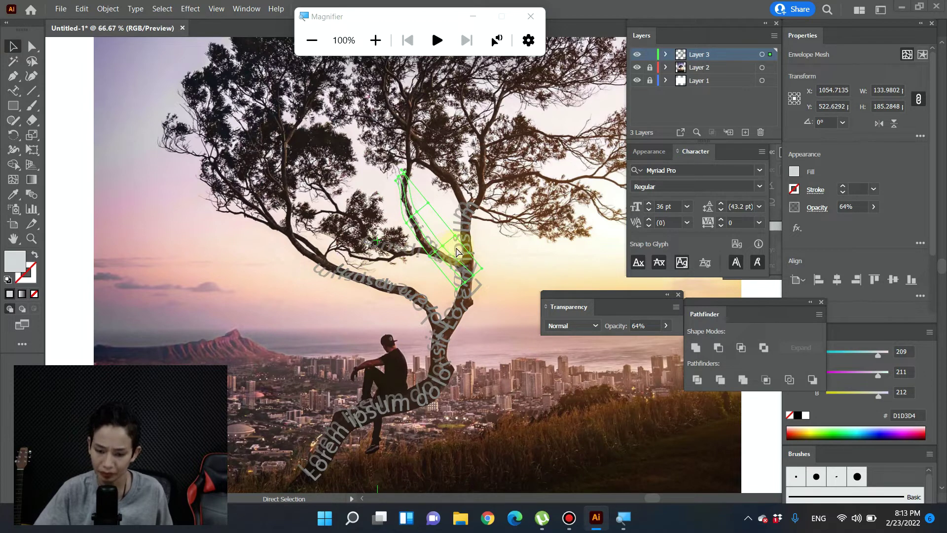
left_click_drag(445, 263, 448, 264)
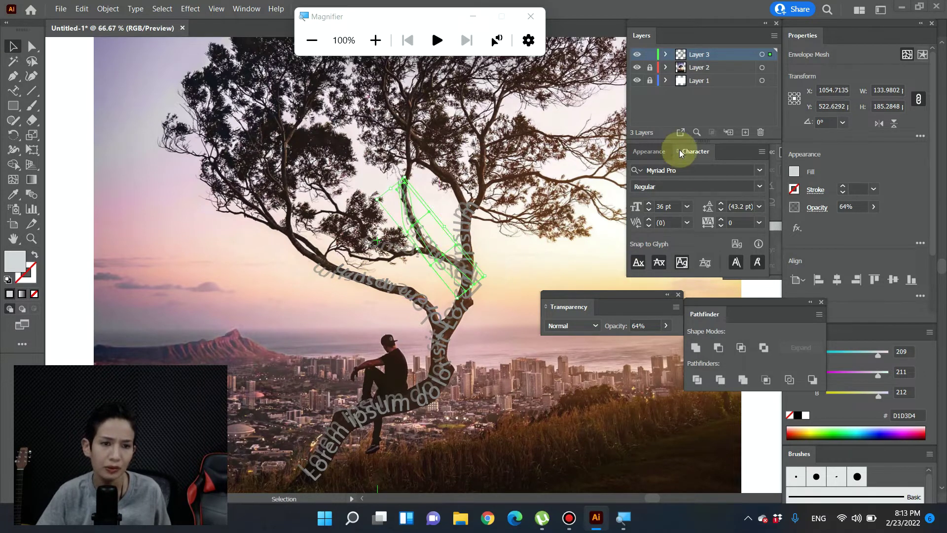
left_click(638, 67)
left_click(637, 67)
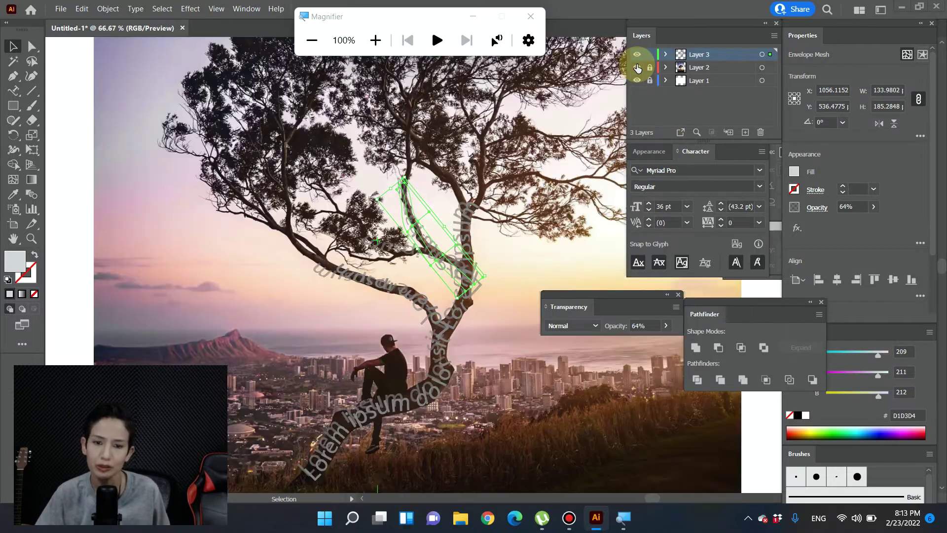
Extend the upright branch with a text copy about 53 by 174 px and rotate a second copy about 36° counterclockwise along the upper-left branch
left_click_drag(453, 213, 496, 95)
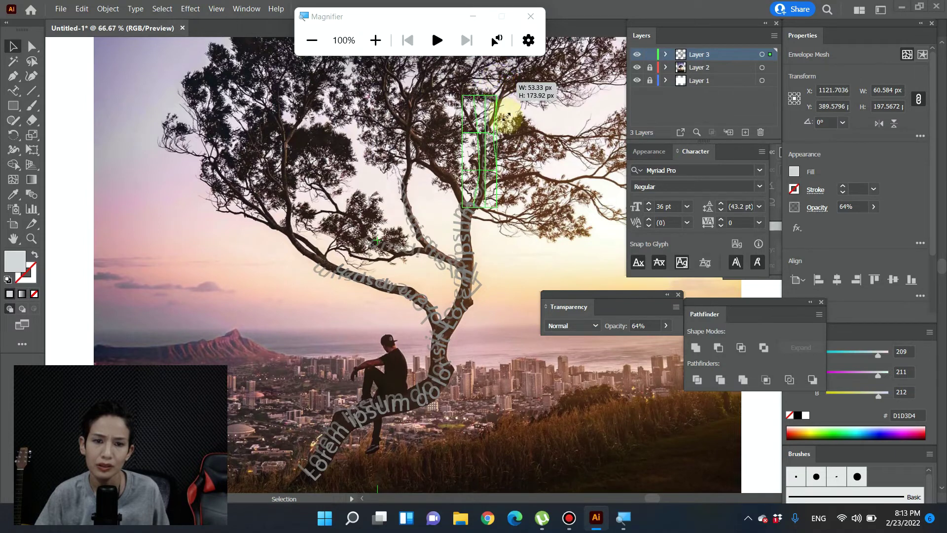
left_click_drag(504, 256, 475, 334)
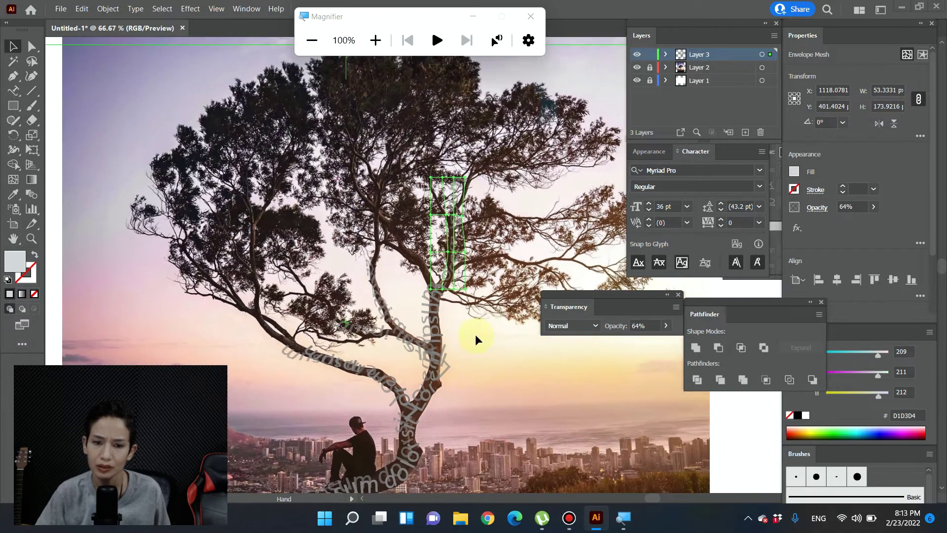
left_click_drag(441, 294, 410, 250)
key("r")
left_click_drag(402, 159, 377, 170)
key("v")
left_click_drag(418, 230, 417, 272)
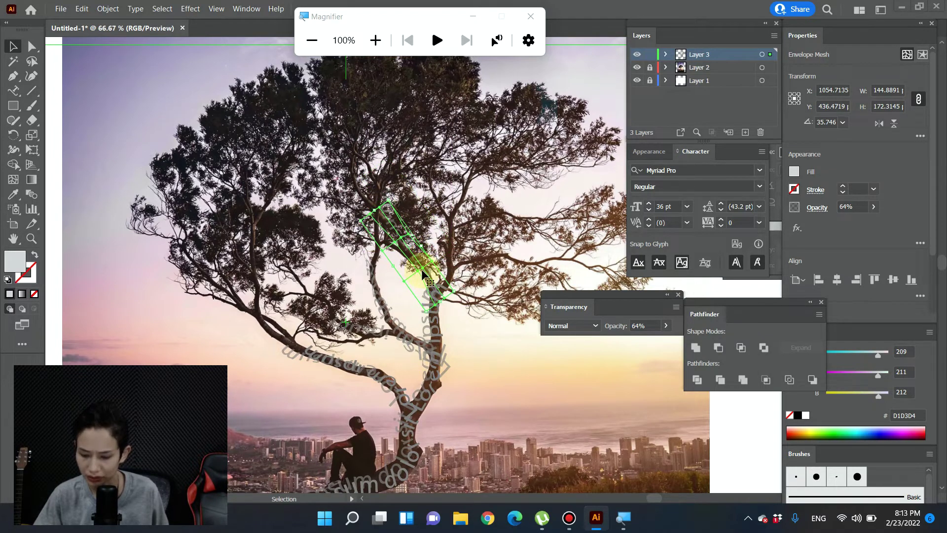
left_click_drag(421, 268, 447, 245)
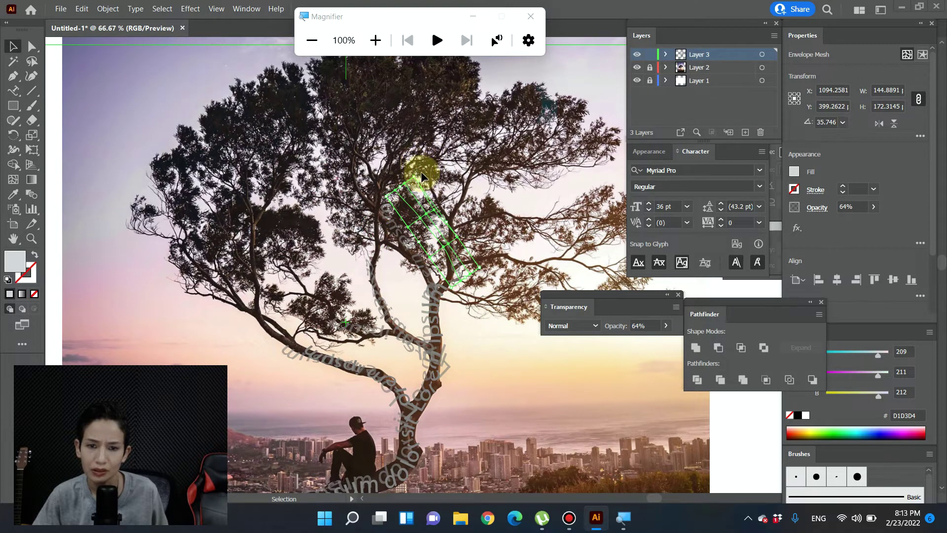
left_click(415, 174)
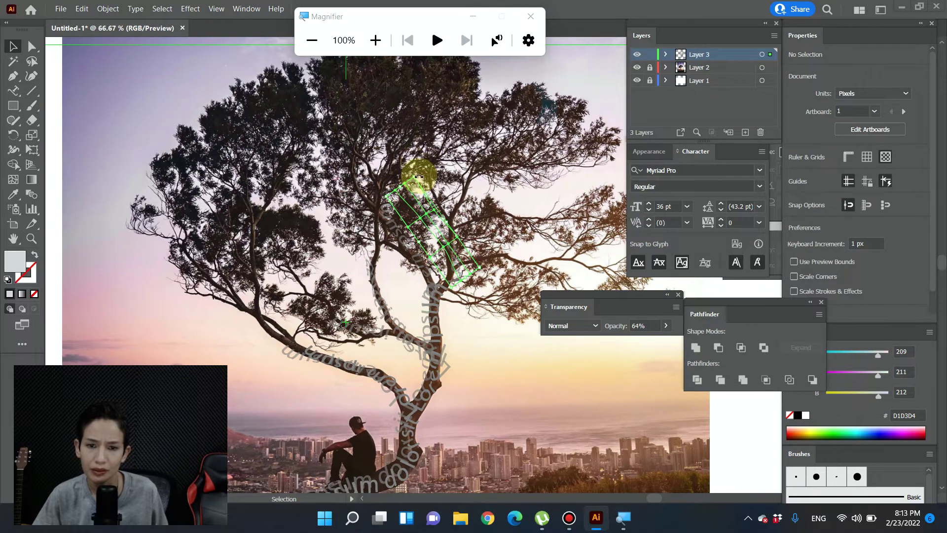
left_click(418, 176)
Duplicate the upper upright text to the right, rotate the copy clockwise to nearly horizontal and place it over the right branch
left_click_drag(435, 237, 450, 242)
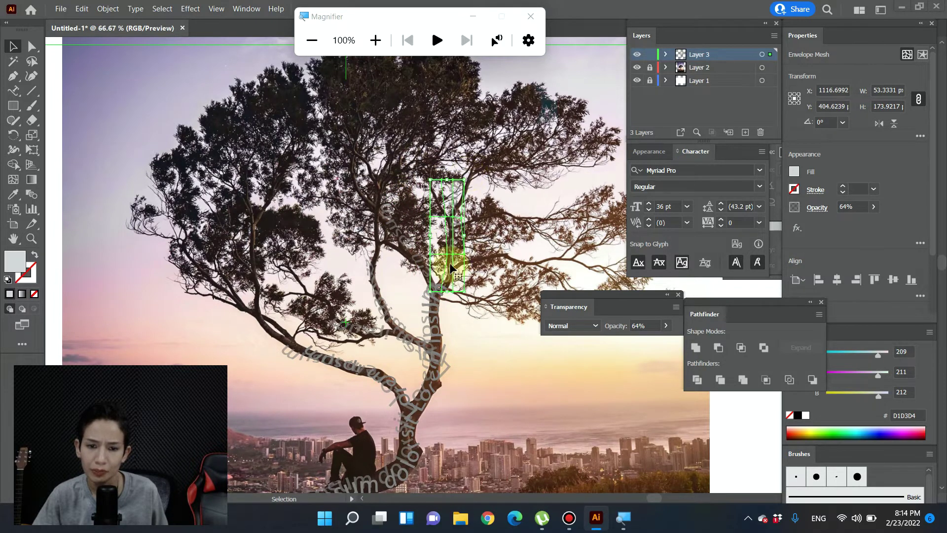
left_click_drag(450, 258, 498, 212)
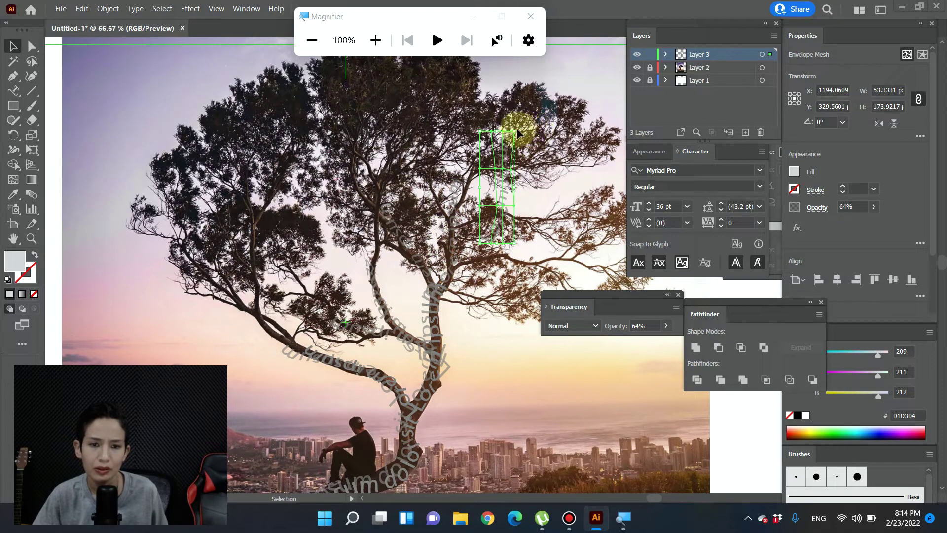
left_click_drag(516, 128, 500, 266)
left_click_drag(512, 232, 500, 213)
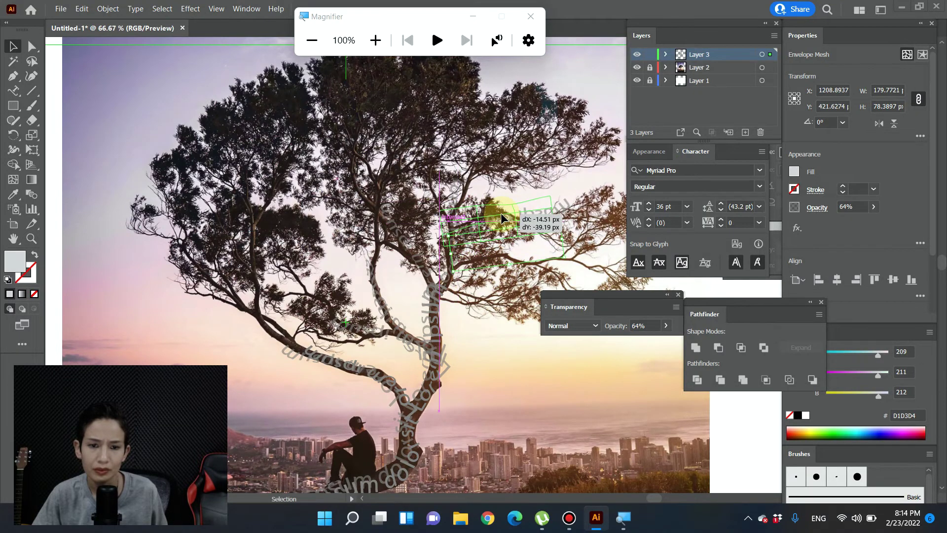
scroll(532, 232, "right", 4)
scroll(533, 231, "down", 1)
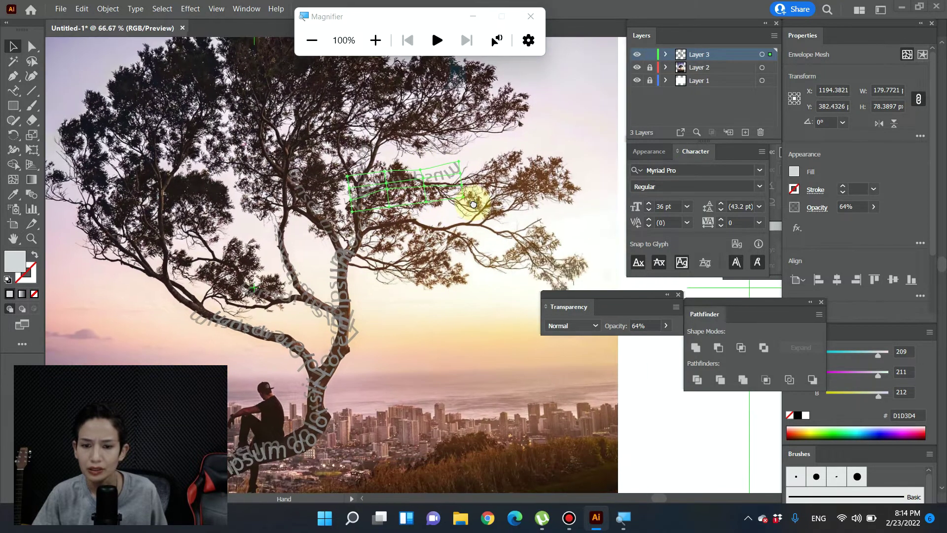
left_click(636, 68)
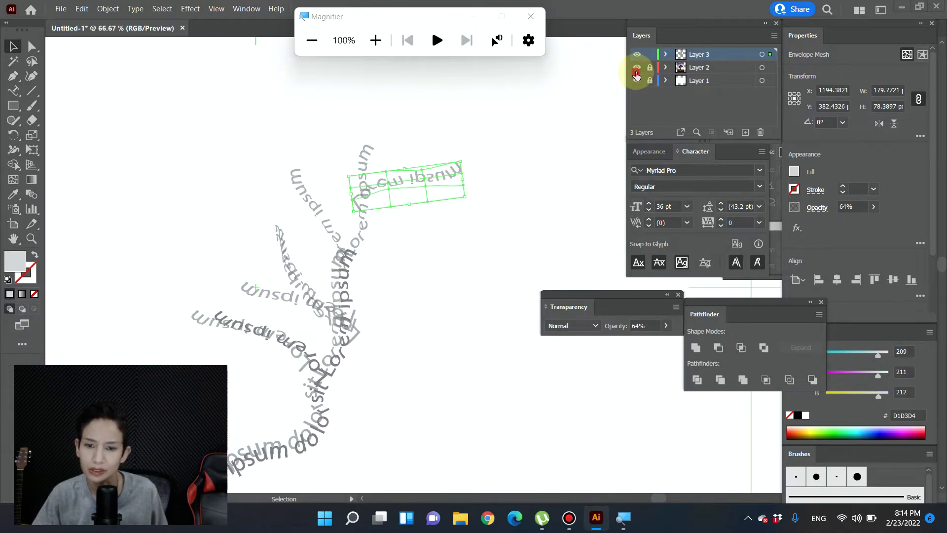
left_click(636, 73)
Duplicate the upper upright text in place, nudge the copy 5 px right and set its opacity to 95%
left_click(362, 226)
key("a")
key("v")
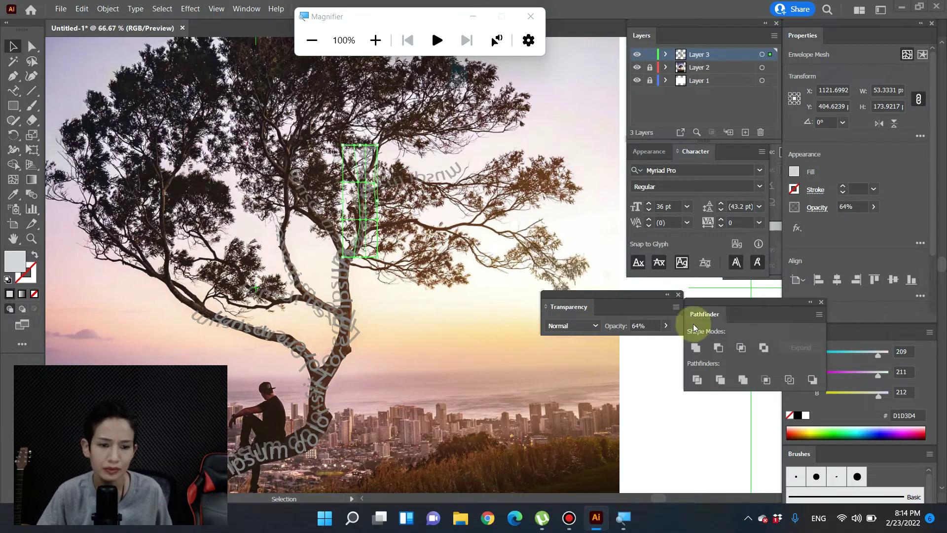
left_click(665, 325)
left_click_drag(655, 340, 664, 341)
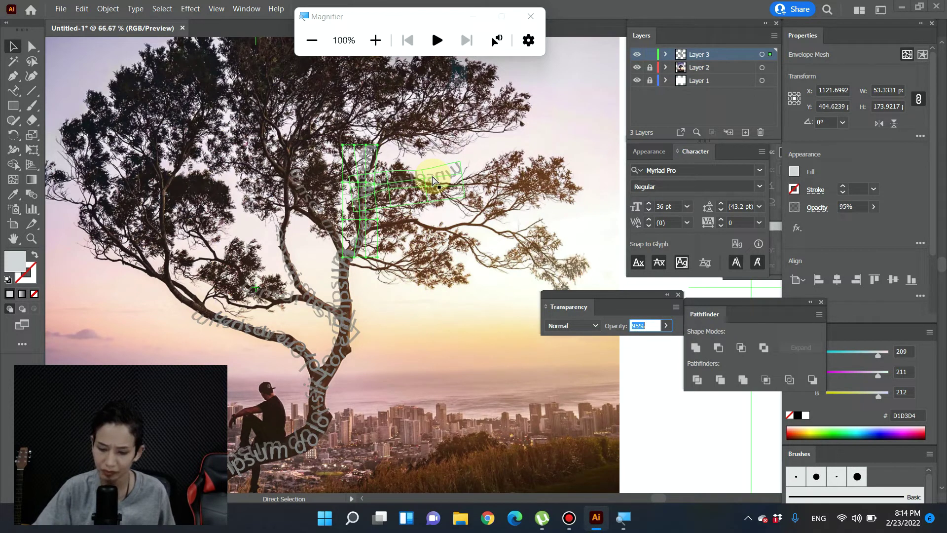
Duplicate the right branch text in place, nudge the copy 6 px down and set its opacity to 82%
left_click(432, 181)
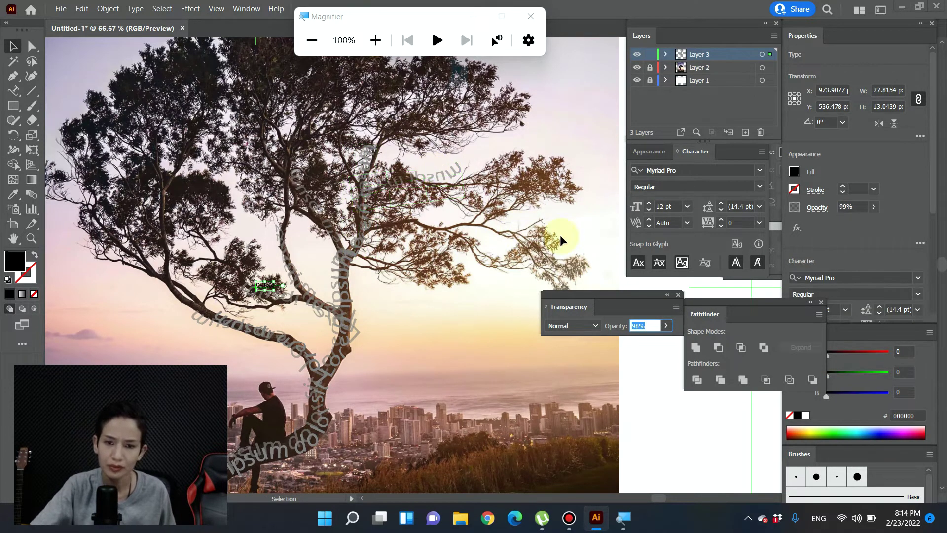
left_click(459, 177)
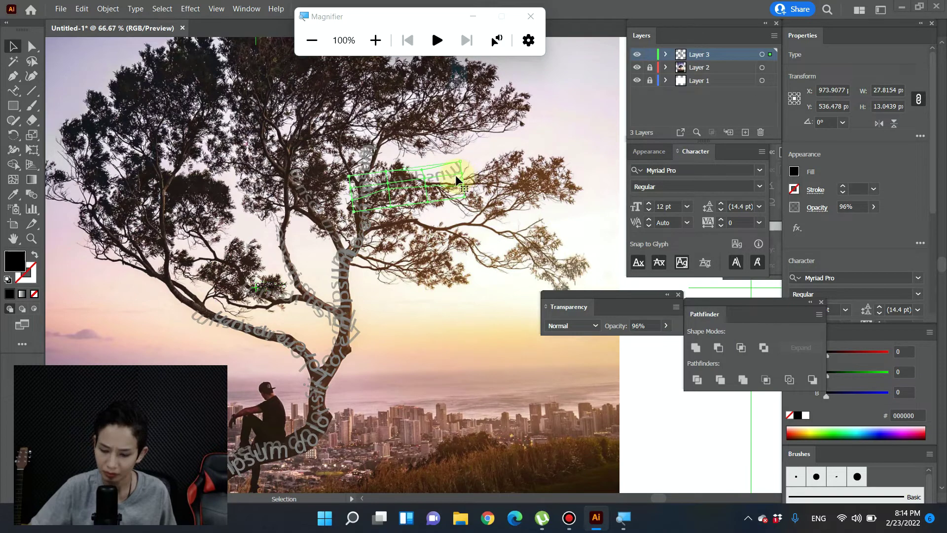
left_click(457, 180)
key("Down")
key("Down")
key("Down")
key("Down")
key("Down")
key("Down")
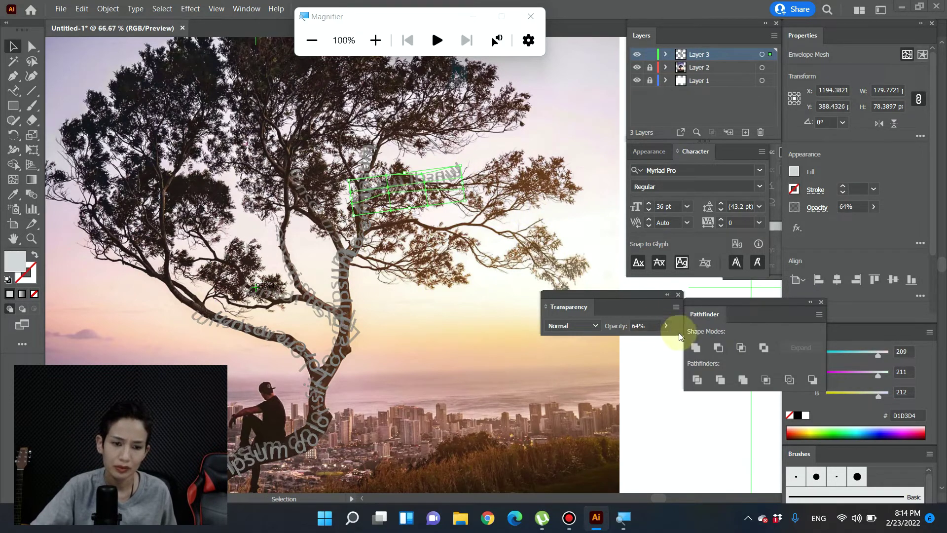
left_click(665, 325)
left_click(655, 340)
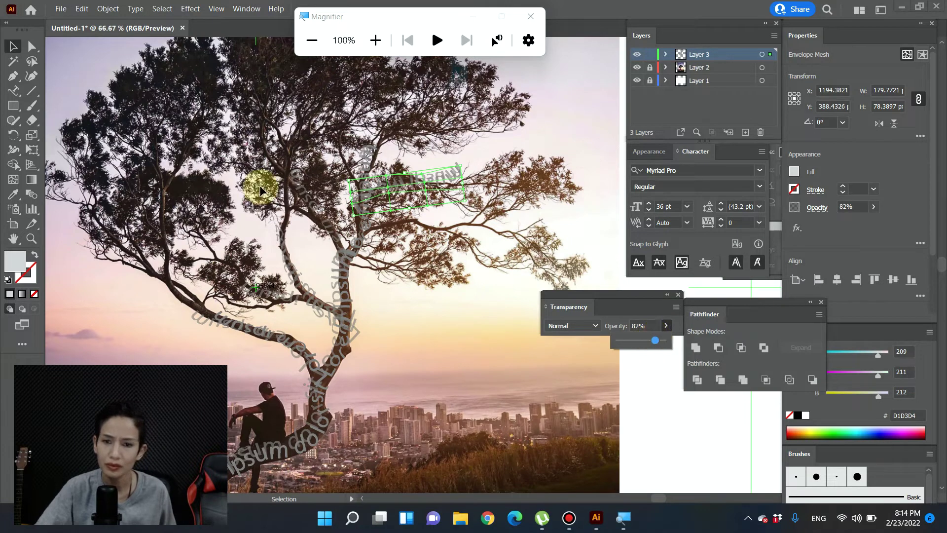
left_click(11, 46)
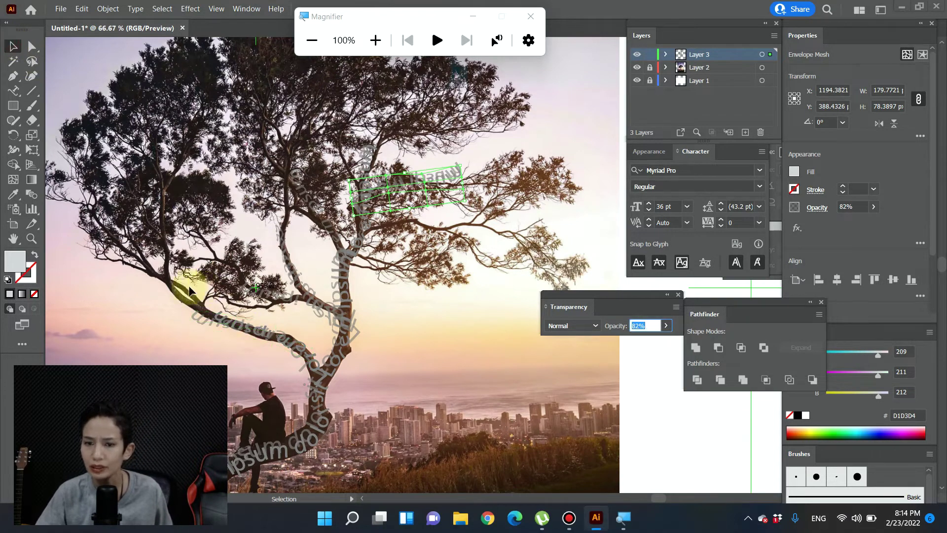
Check the lettering by hiding and reshowing Layer 2, and dock the Transparency panel above Pathfinder to clear the right foliage
left_click(637, 68)
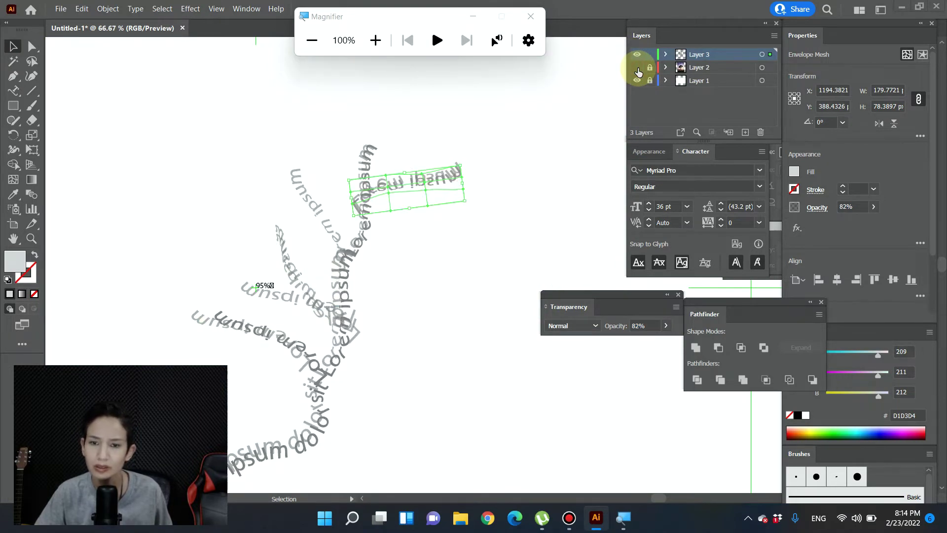
left_click(637, 68)
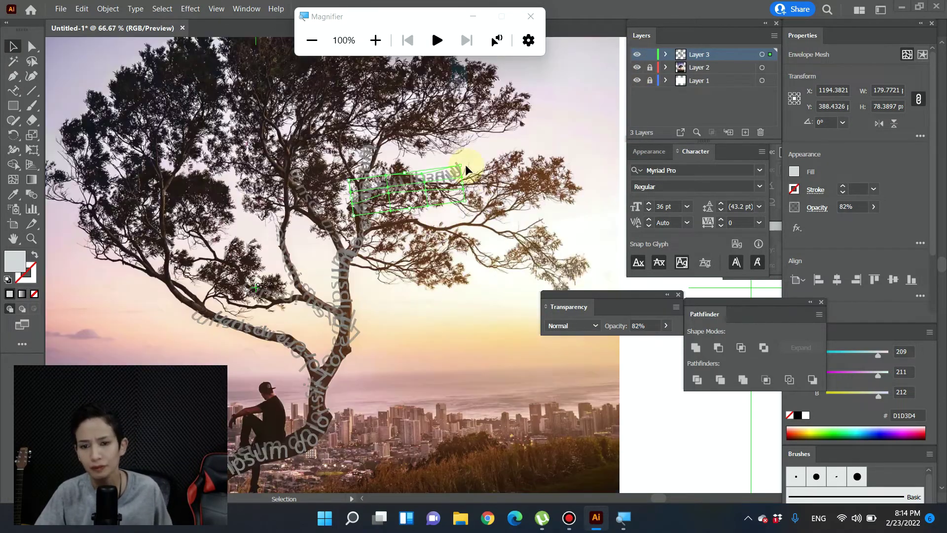
left_click_drag(404, 286, 434, 336)
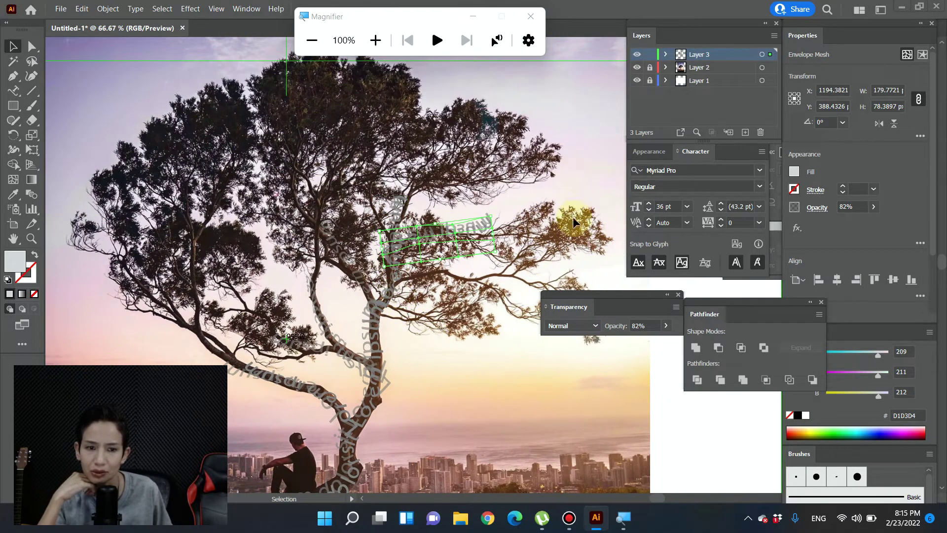
left_click_drag(607, 296, 718, 302)
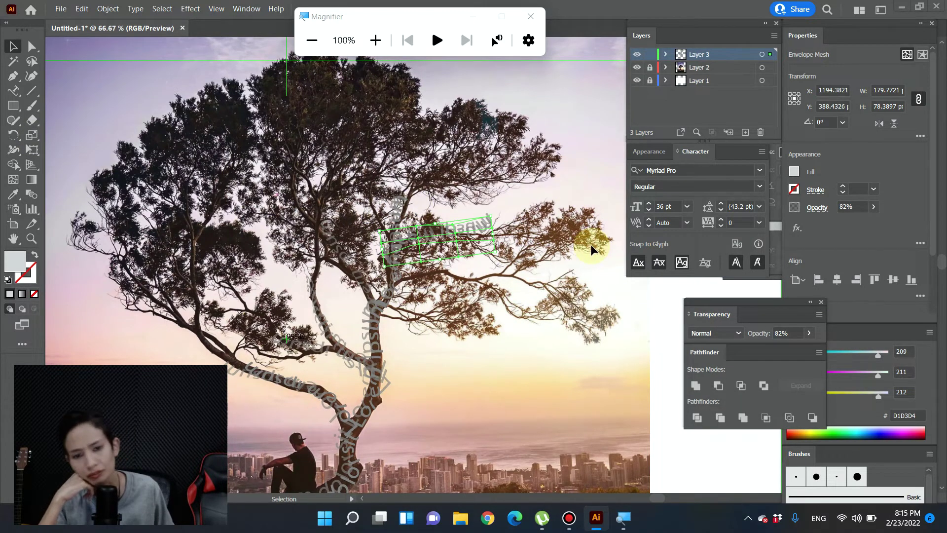
Create a 36 pt Myriad Pro point text reading "w" in the upper right part of the tree canopy
key("w")
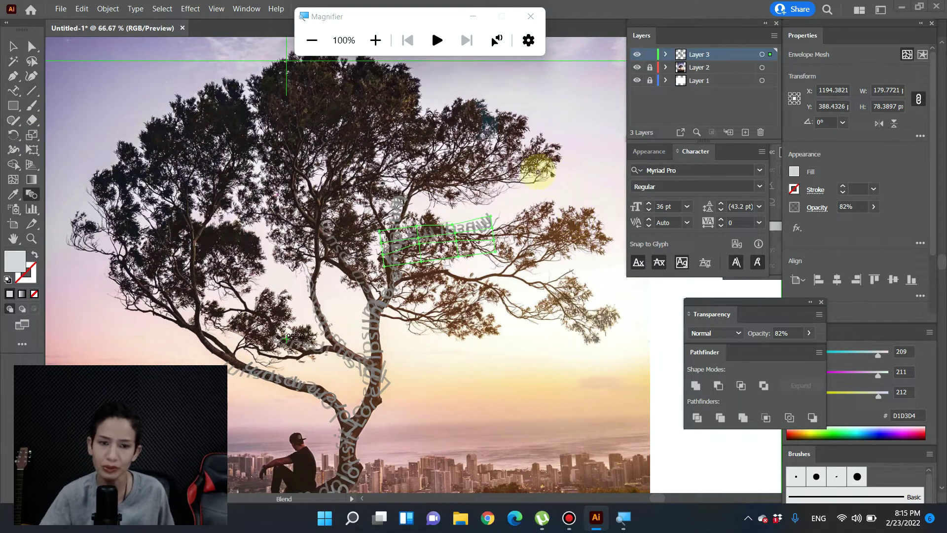
left_click(12, 91)
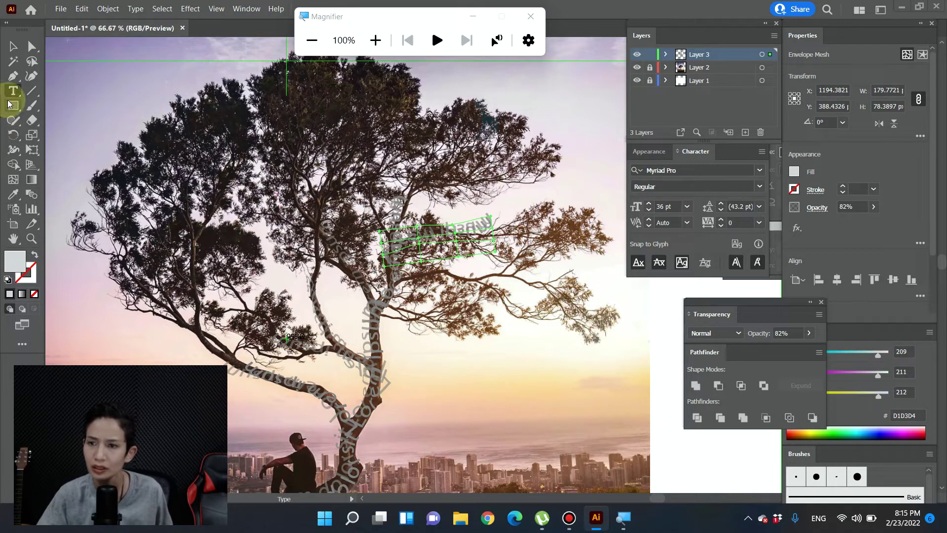
left_click(437, 178)
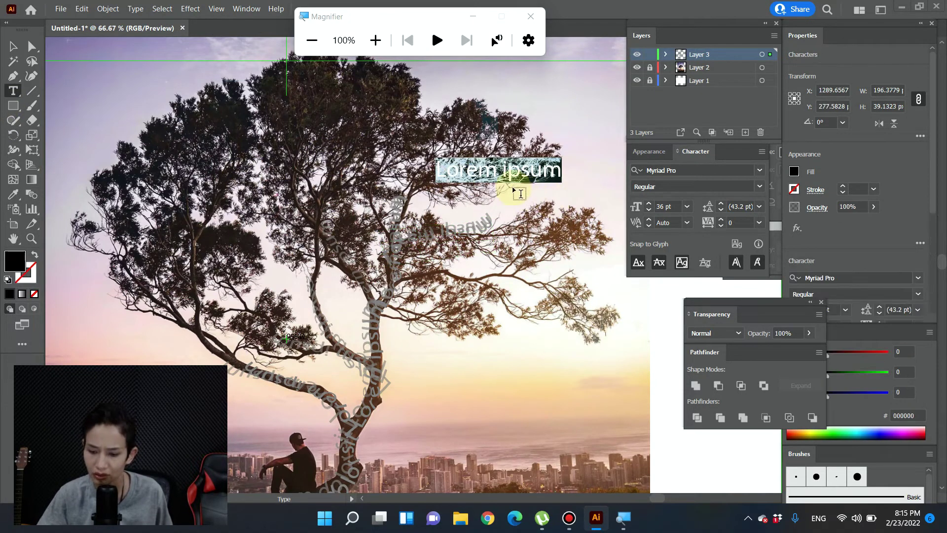
type("W")
left_click(13, 46)
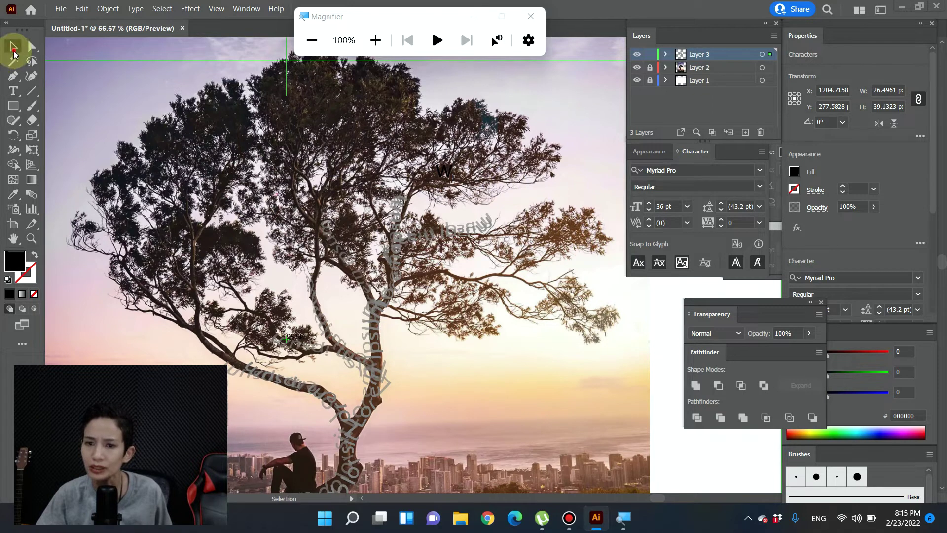
Scale the "w" to about 33.6 pt, rotate it about 50° clockwise and move it onto the far right foliage
left_click(449, 163)
left_click_drag(452, 158, 449, 161)
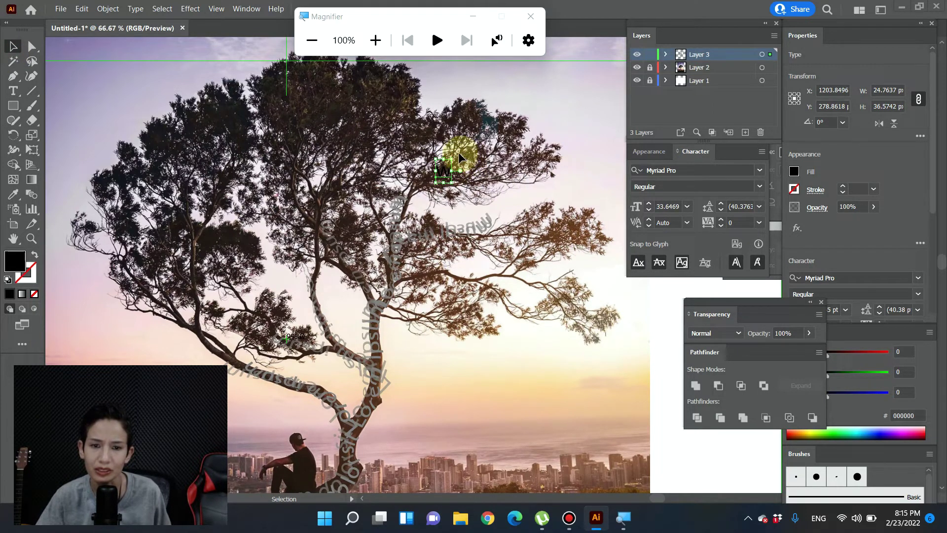
left_click_drag(458, 154, 489, 214)
mouse_move(492, 219)
left_mouse_down()
mouse_move(501, 232)
mouse_move(543, 227)
mouse_move(543, 212)
mouse_move(584, 223)
left_mouse_up()
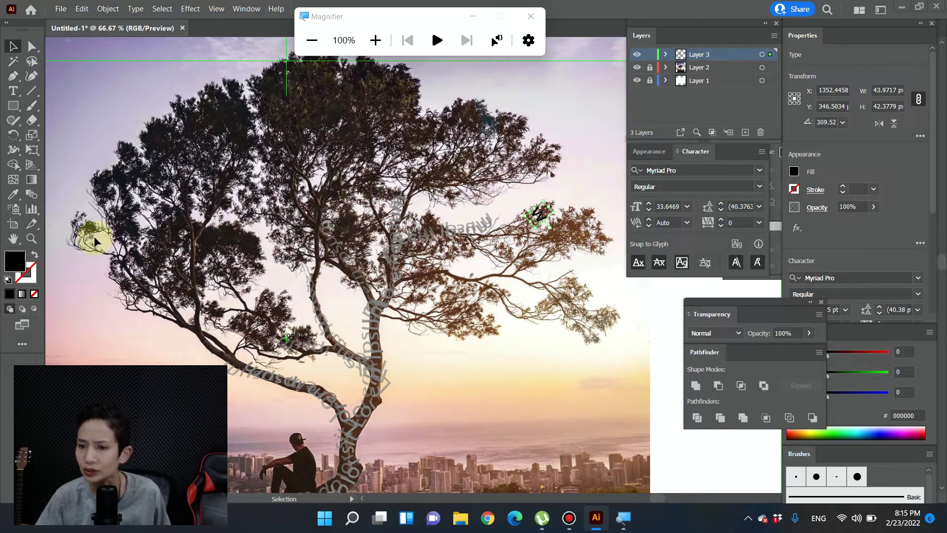
Fill the "w" on the far right foliage with dark gray #444444 and overlap it with duplicates rotated to different angles
double_click(23, 268)
left_click_drag(402, 323, 314, 320)
left_click(618, 207)
mouse_move(541, 212)
left_mouse_down()
mouse_move(552, 207)
mouse_move(543, 226)
mouse_move(562, 233)
mouse_move(536, 217)
left_mouse_up()
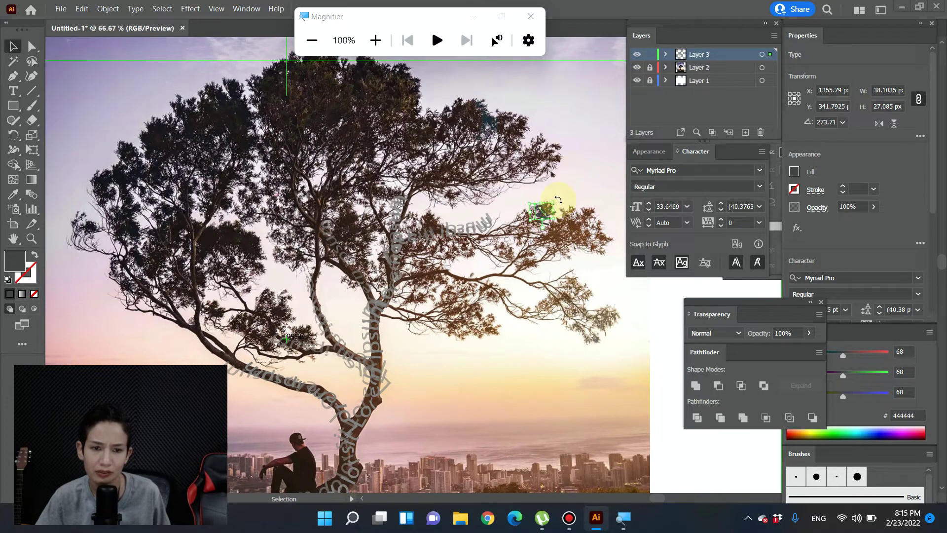
left_click_drag(555, 194, 545, 201)
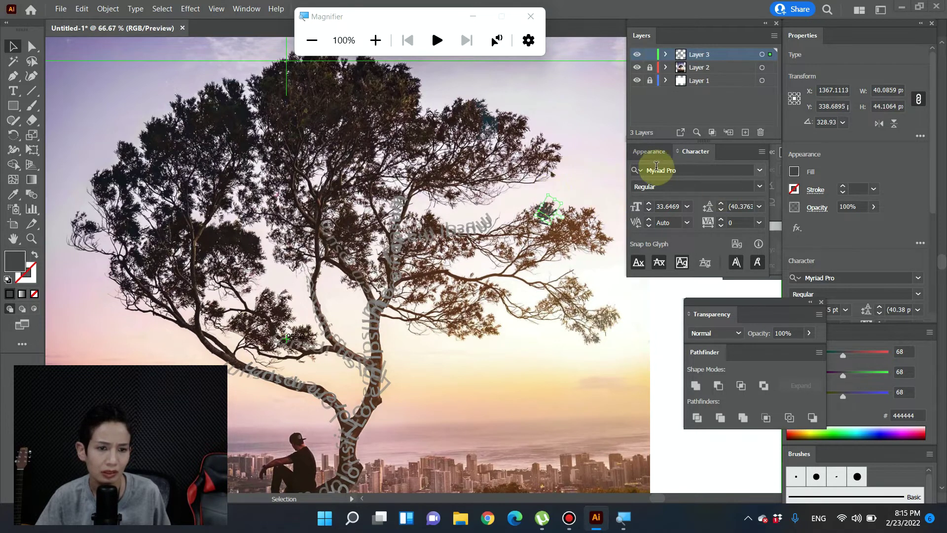
Lower the opacity of the overlapping "w" copies, setting one of them to 75%, and compare the result with Layer 2 hidden
left_click(807, 333)
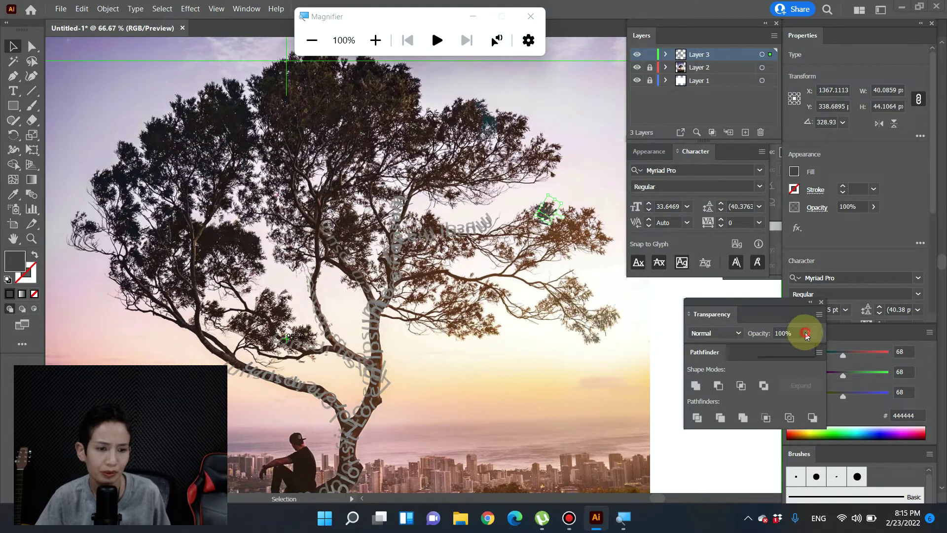
left_click_drag(807, 348, 790, 346)
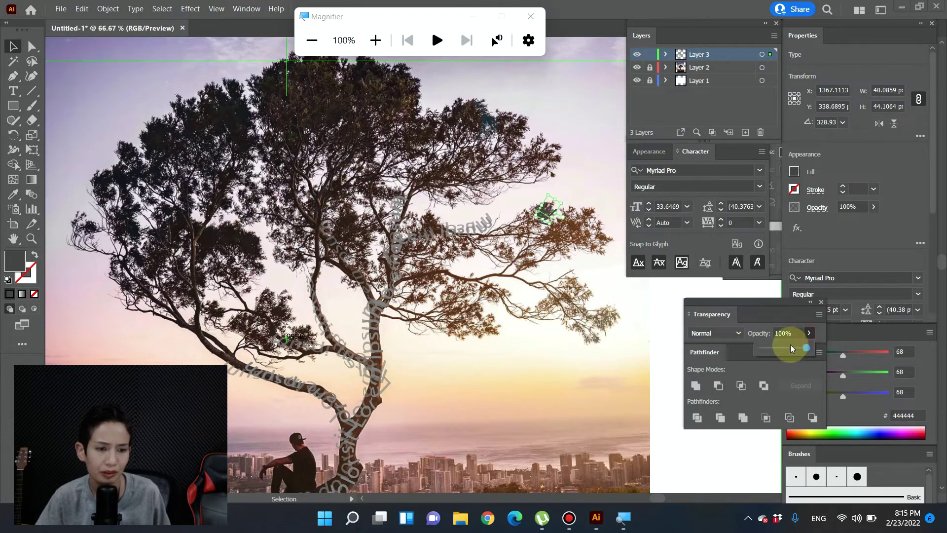
left_click(541, 221)
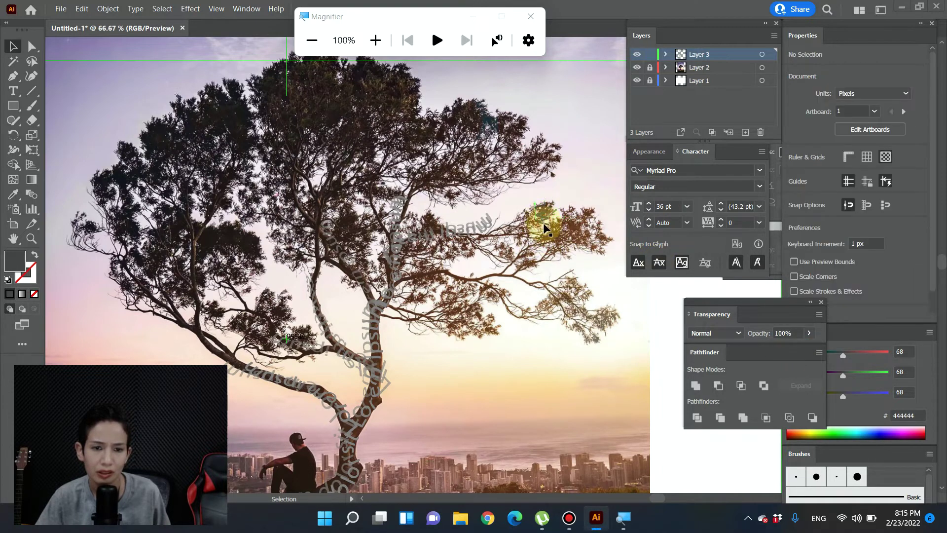
left_click(809, 333)
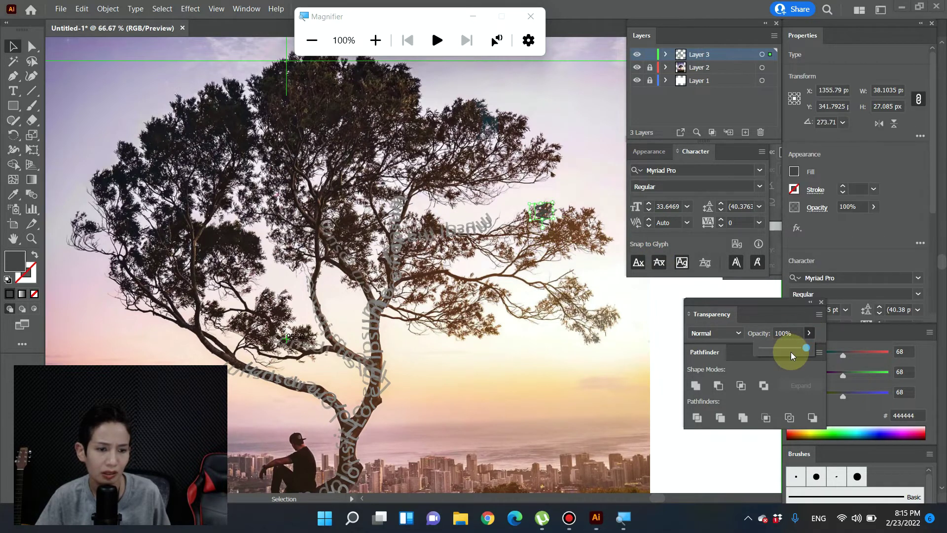
left_click(636, 68)
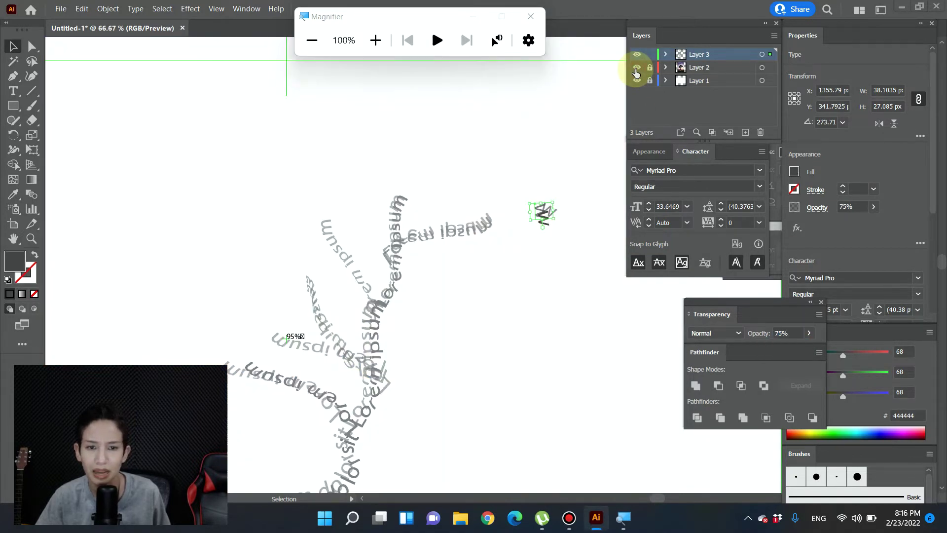
left_click(637, 68)
Duplicate the "w" cluster across the far right foliage, rotate some of the copies, and check the coverage with Layer 2 hidden
mouse_move(555, 225)
left_mouse_down()
mouse_move(568, 223)
mouse_move(482, 267)
mouse_move(572, 218)
left_mouse_up()
key("ctrl")
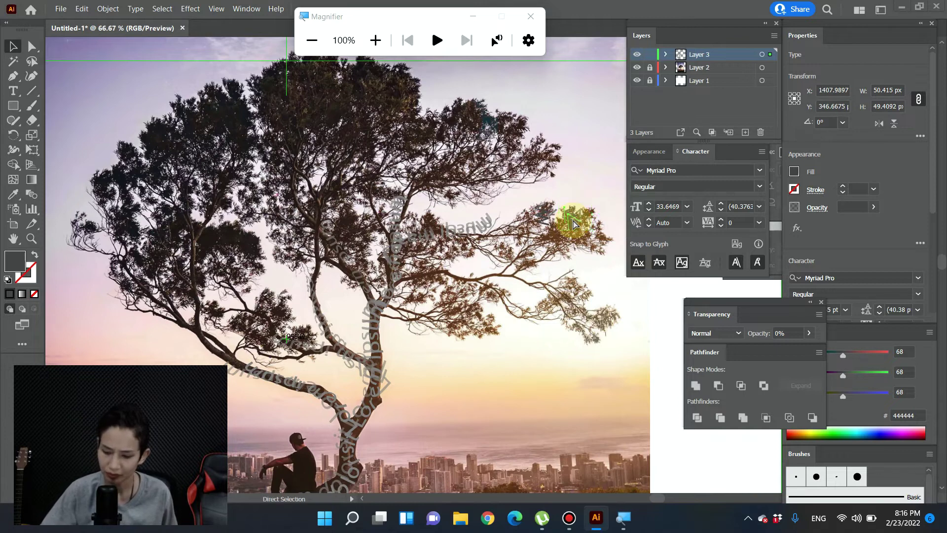
left_click_drag(573, 224, 554, 186)
key("r")
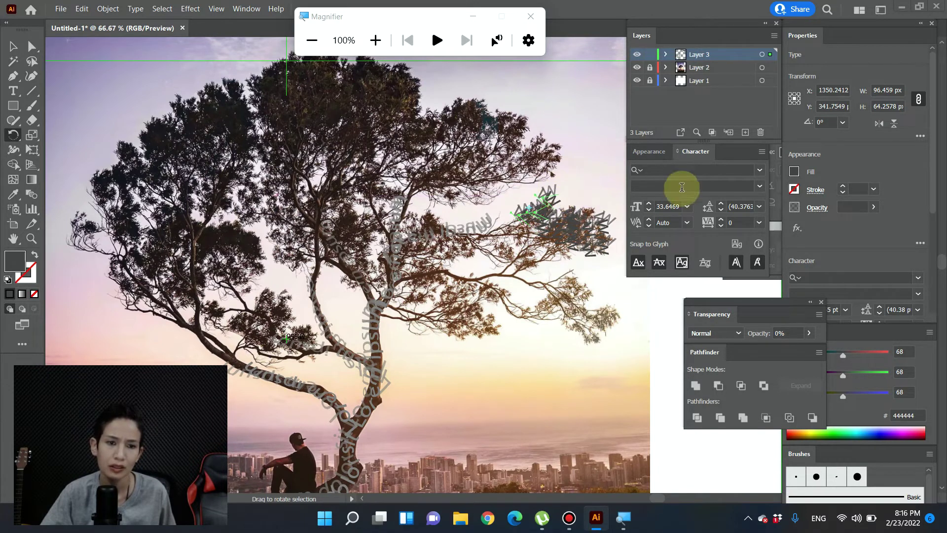
left_click(637, 67)
left_click(637, 67)
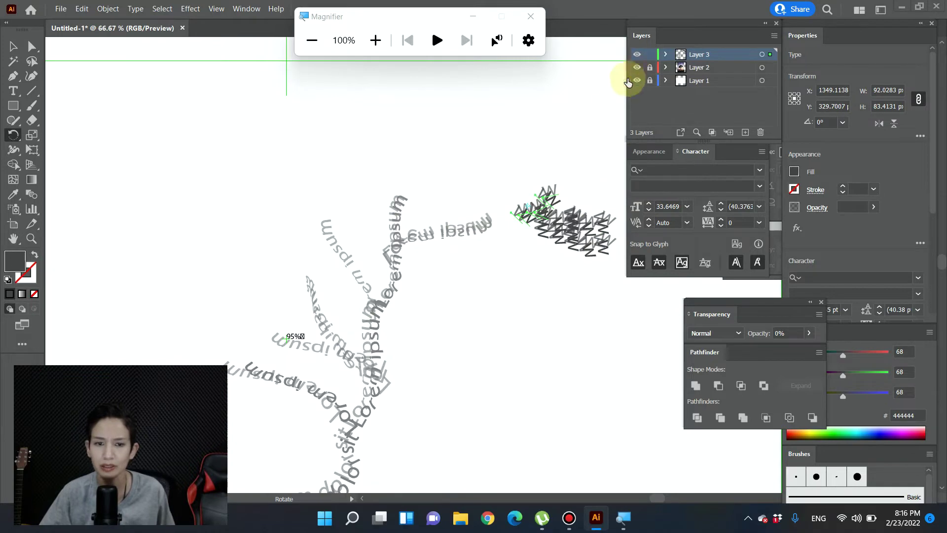
Cover the rest of the tree canopy with duplicates of the "w" clusters and check the foliage with Layer 2 hidden
left_click(14, 46)
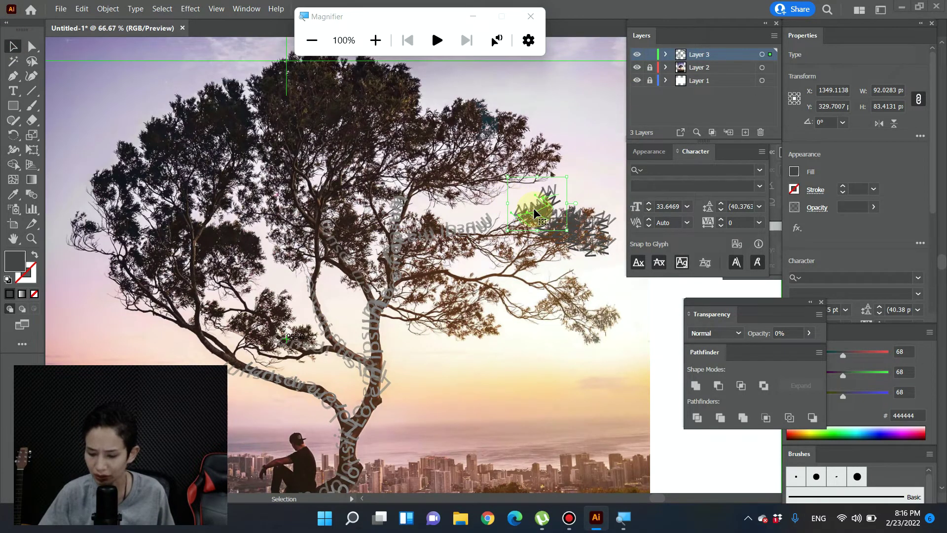
left_click_drag(502, 191, 138, 248)
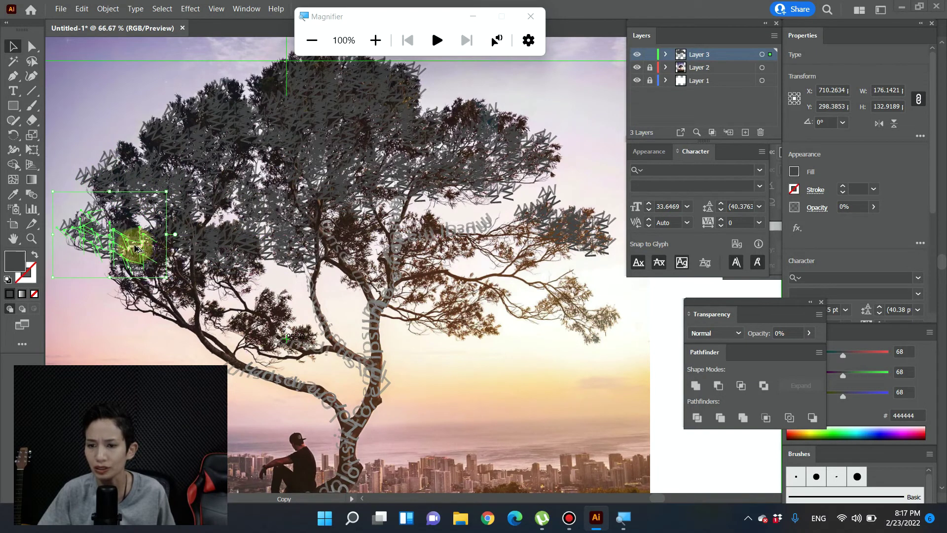
mouse_move(186, 275)
left_mouse_down()
mouse_move(296, 338)
mouse_move(417, 301)
mouse_move(451, 300)
mouse_move(471, 313)
mouse_move(582, 314)
mouse_move(454, 280)
mouse_move(456, 237)
mouse_move(535, 253)
left_mouse_up()
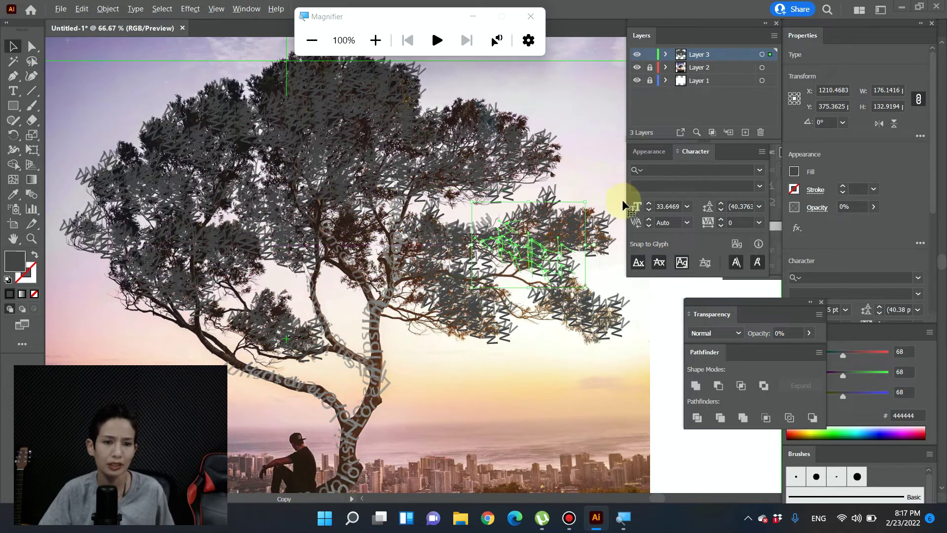
left_click(637, 67)
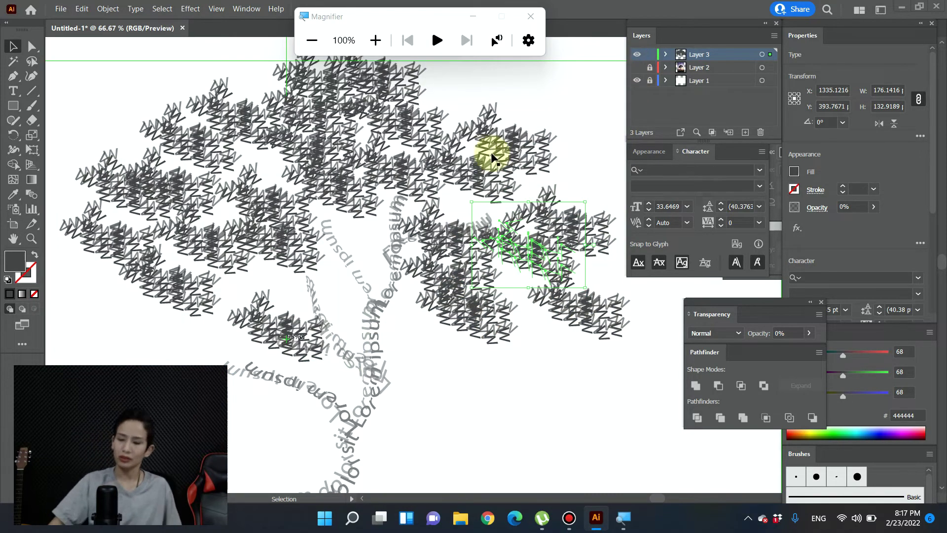
key("ctrl+minus")
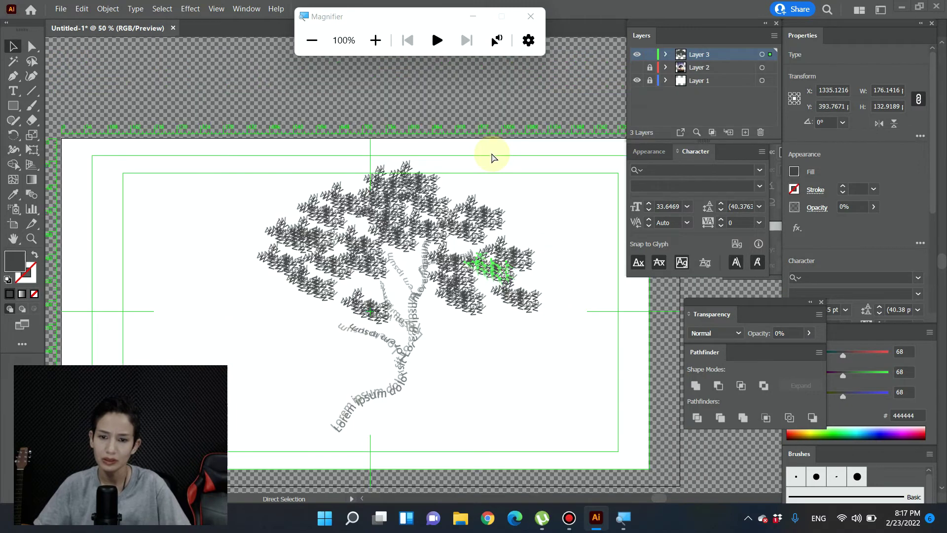
key("ctrl+plus")
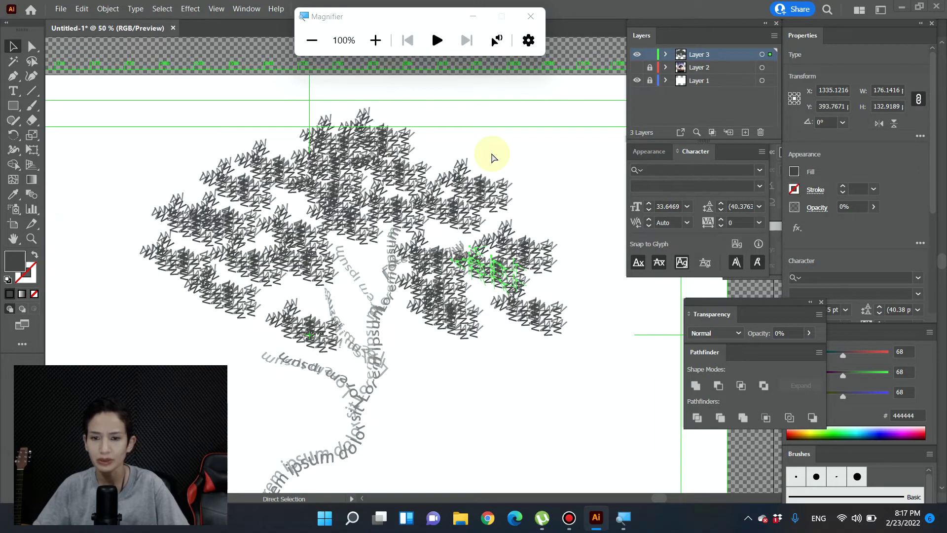
left_click(636, 68)
scroll(451, 317, "down", 1)
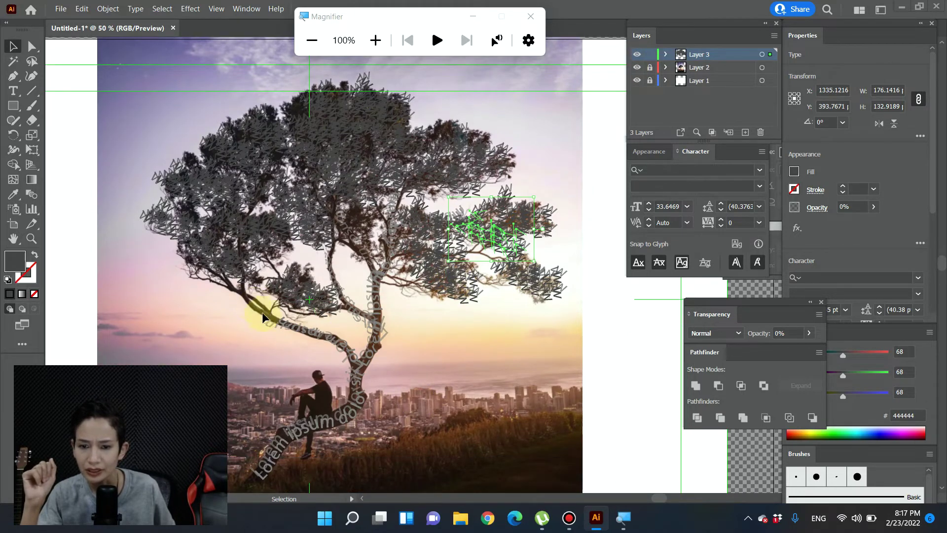
Create Layer 4 above the tree lettering and lock Layer 3
left_click_drag(425, 414, 495, 277)
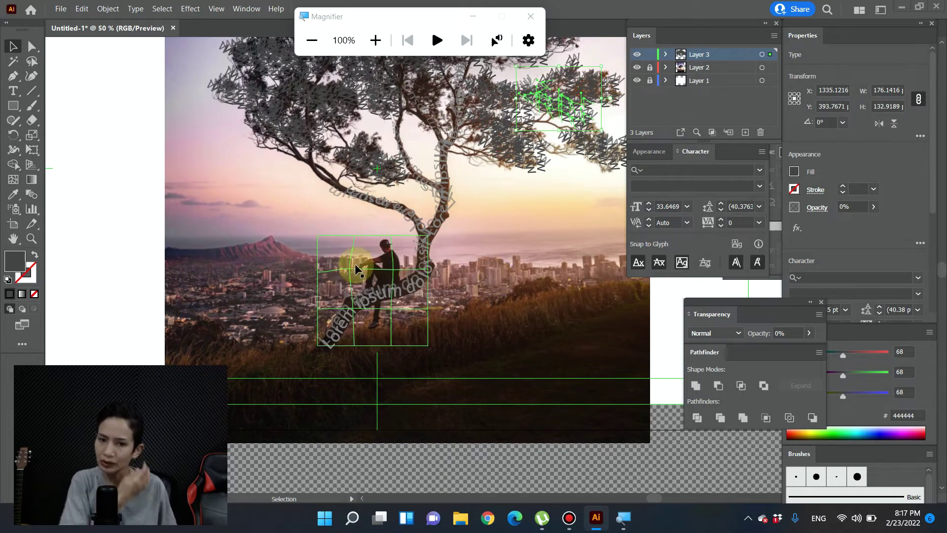
left_click(389, 255)
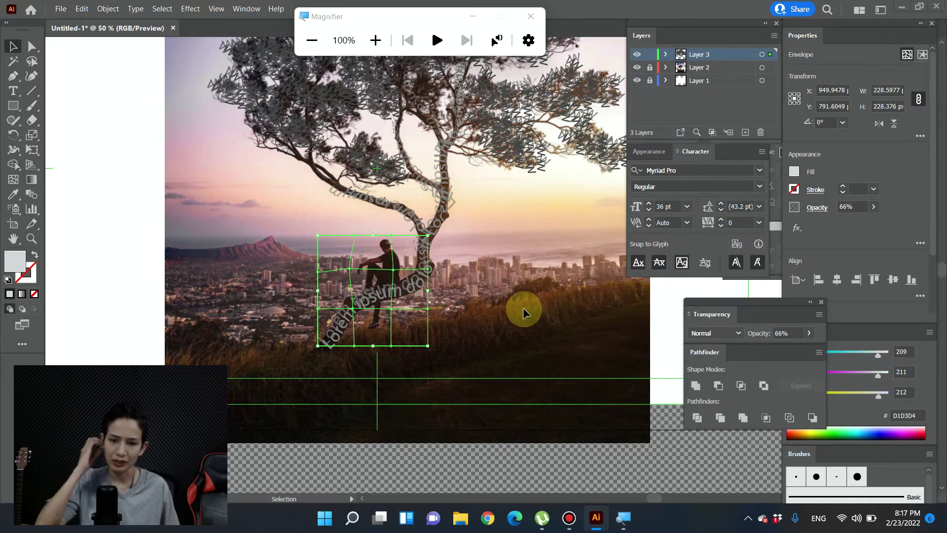
left_click(746, 133)
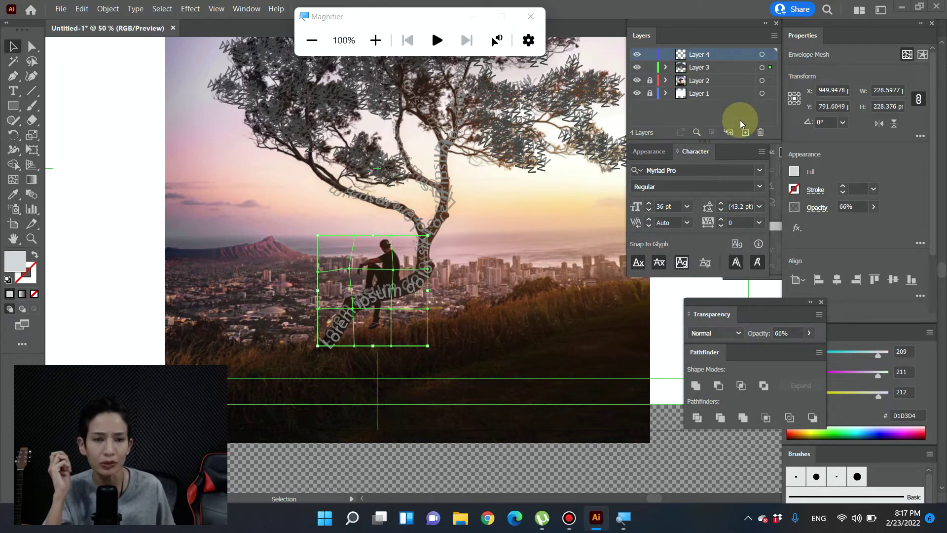
left_click(650, 67)
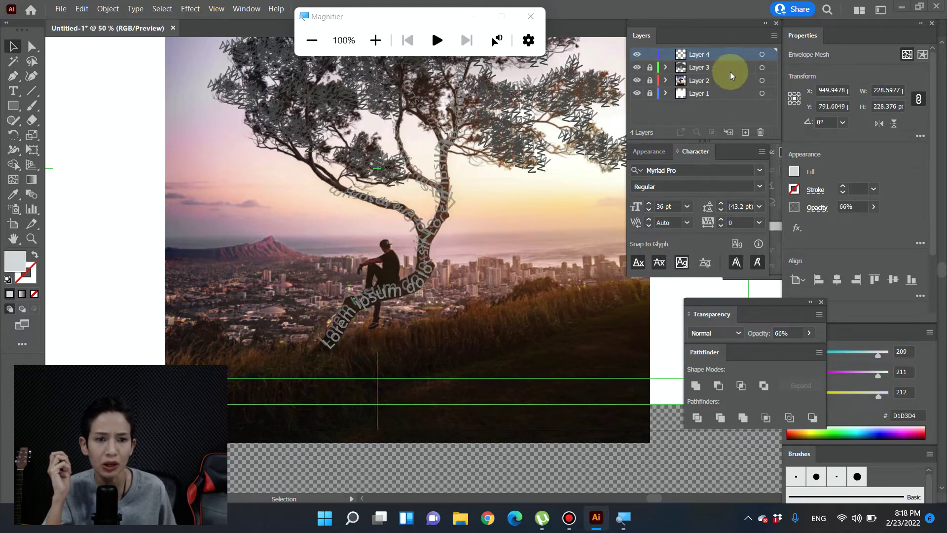
Draw an area text frame about 99 × 207 px over the seated man and set its placeholder text to 8 pt
key("ctrl+equal")
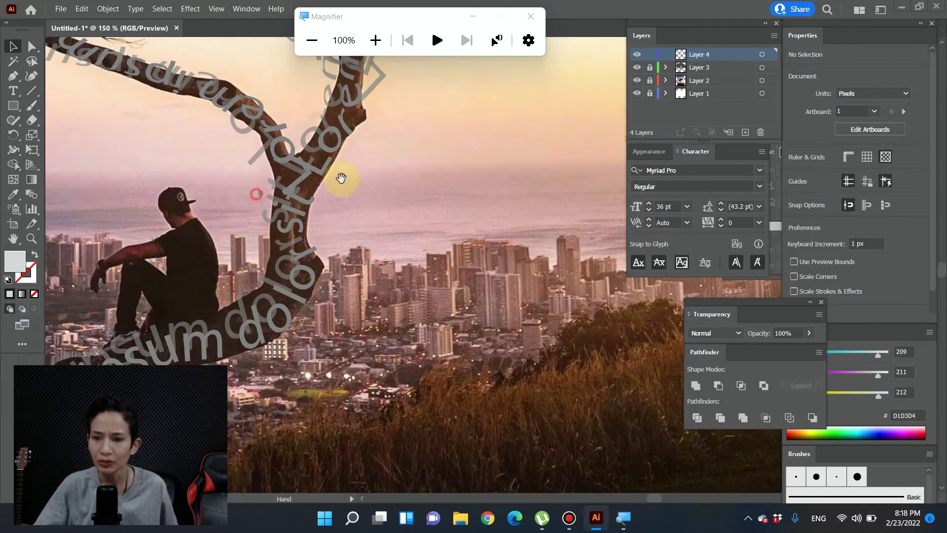
left_click_drag(253, 195, 490, 158)
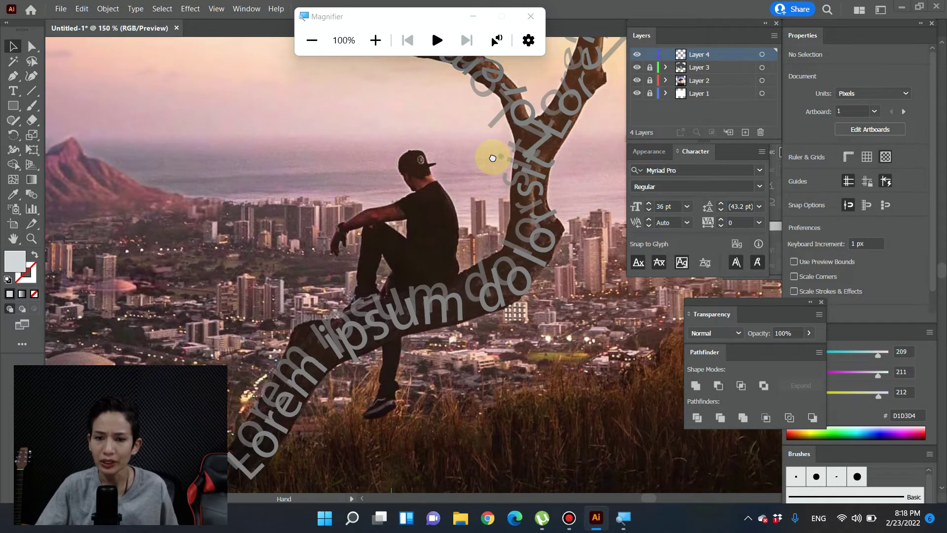
left_click(13, 91)
left_click_drag(326, 142, 469, 440)
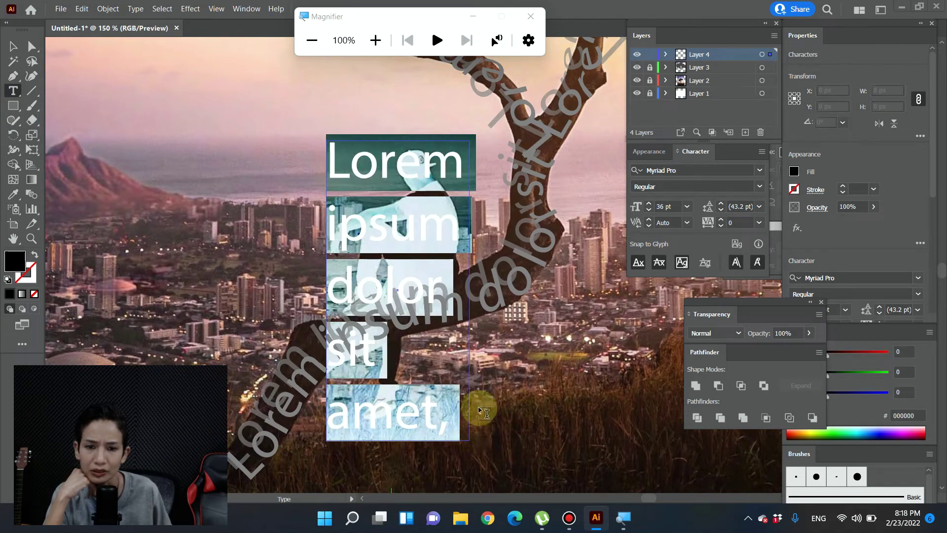
left_click(690, 207)
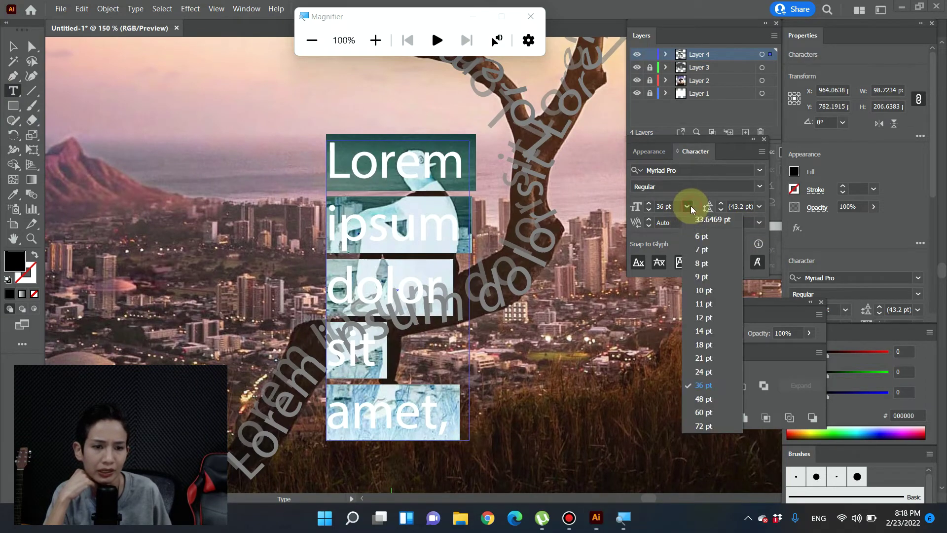
left_click(701, 263)
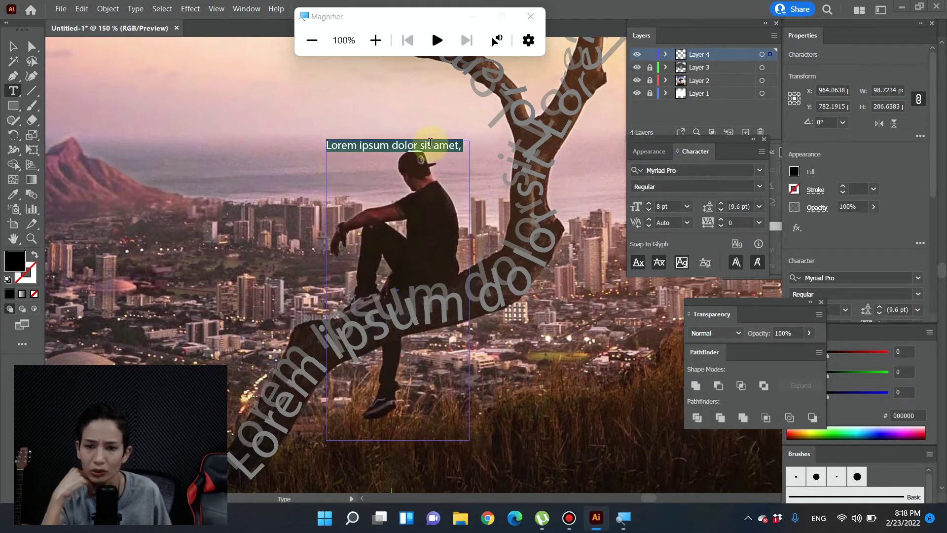
Delete the text frame and draw a new area text about 111 × 198 px covering the seated man on Layer 4
left_click(20, 48)
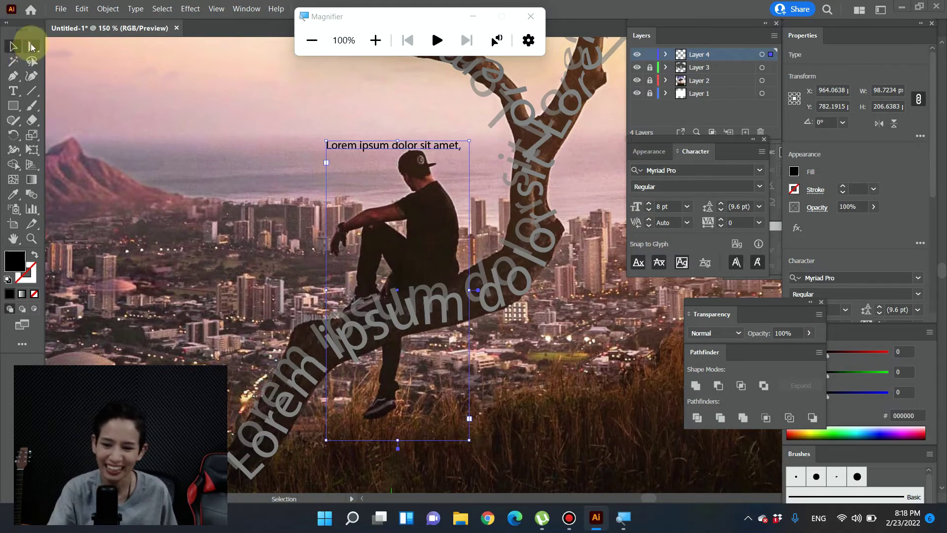
key("Delete")
left_click(238, 111)
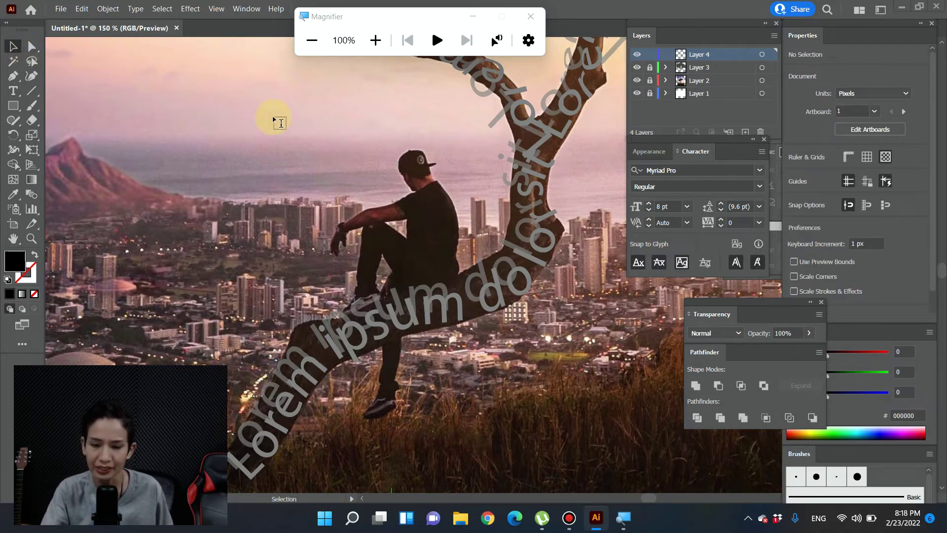
key("t")
left_click_drag(315, 142, 476, 429)
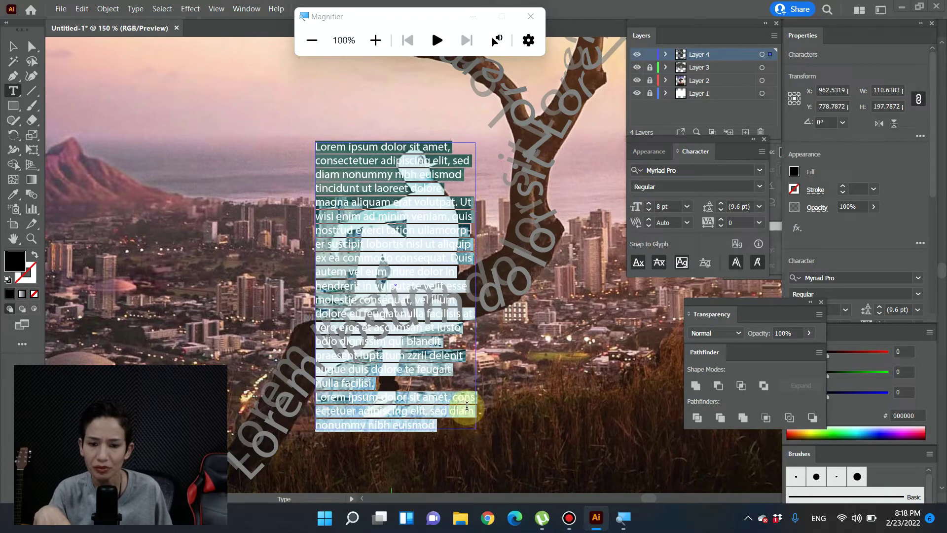
Fill the short line after "nulla facilisi." with the filler characters "sdfsdfadfdsfdsfds"
left_click(378, 382)
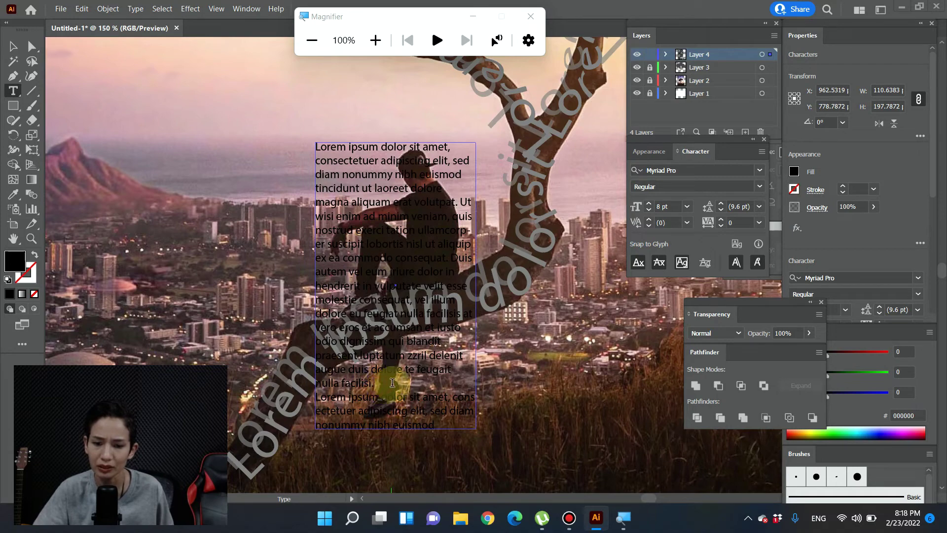
type("sdfsdfadfdsfdsfd")
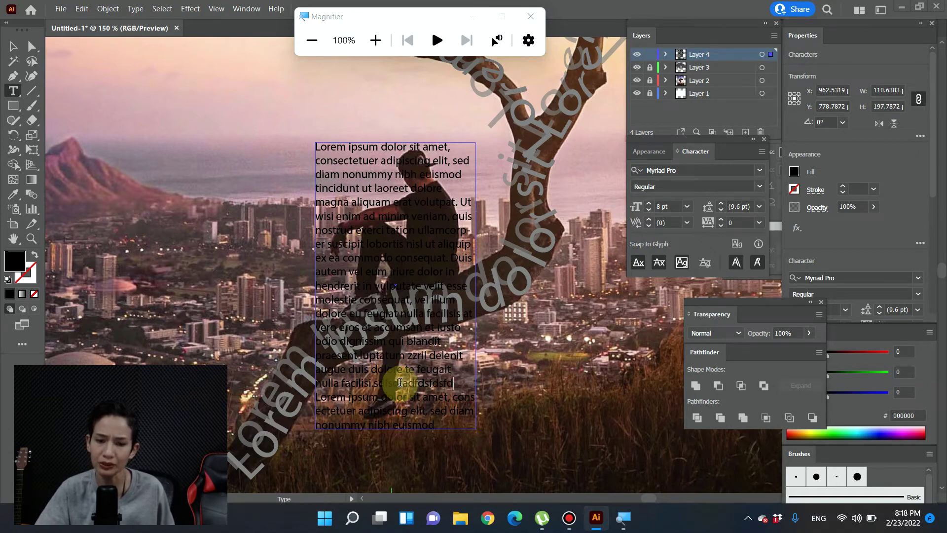
type("s")
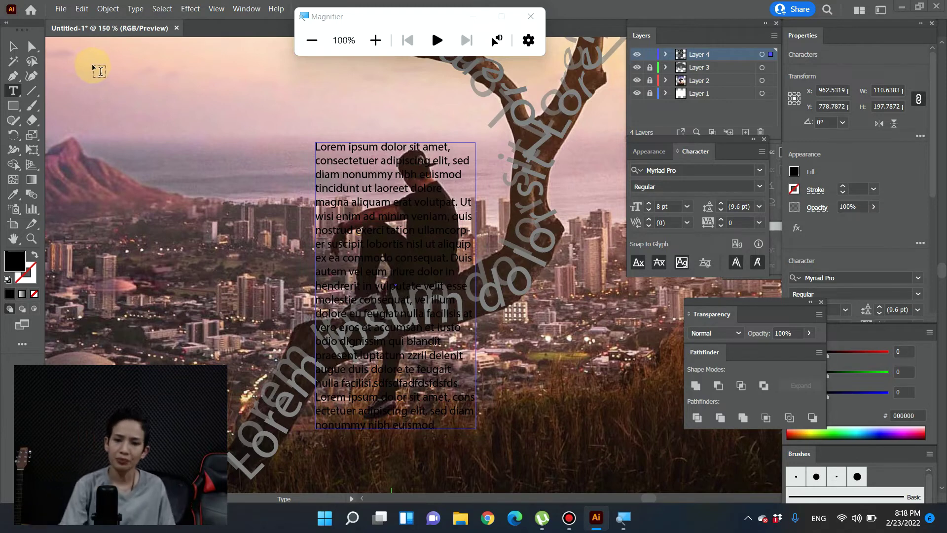
Convert the placeholder text block over the seated man to outlines
left_click(13, 46)
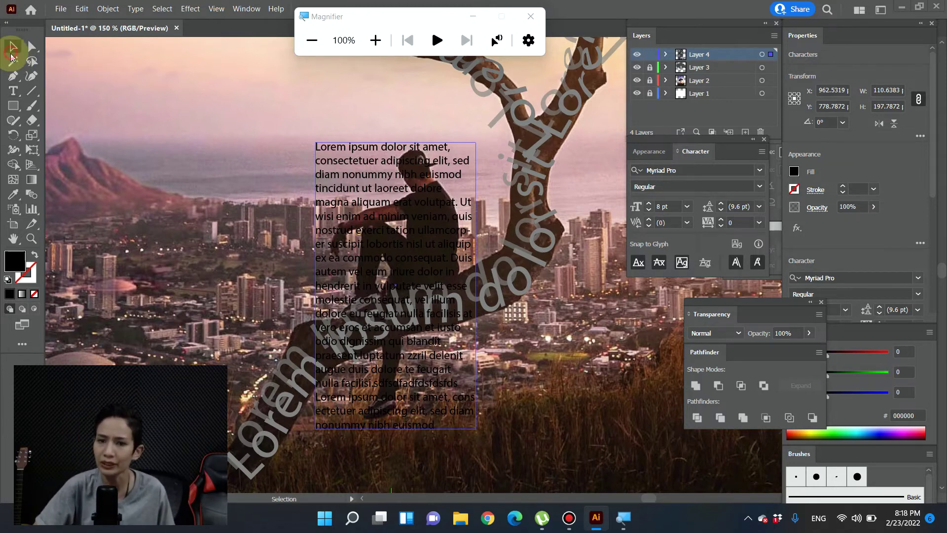
left_click(442, 282)
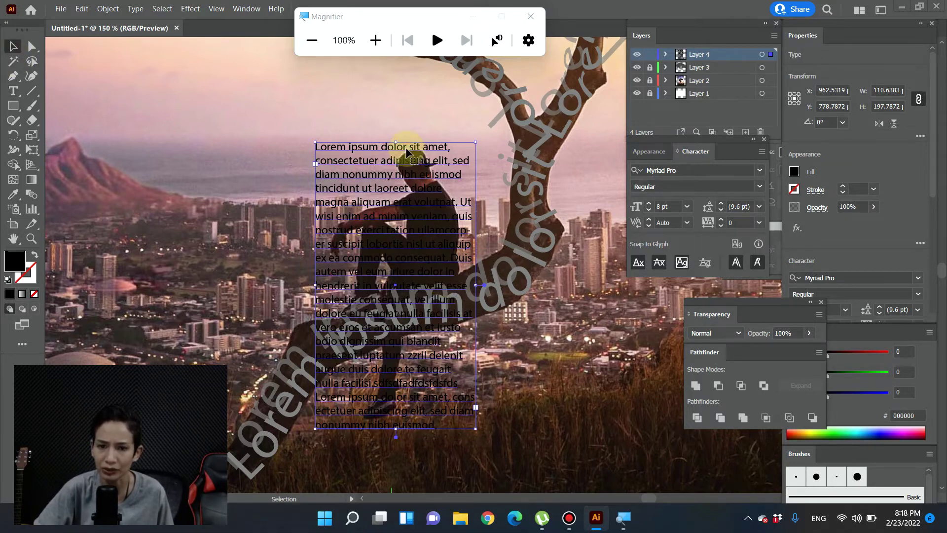
left_click(132, 9)
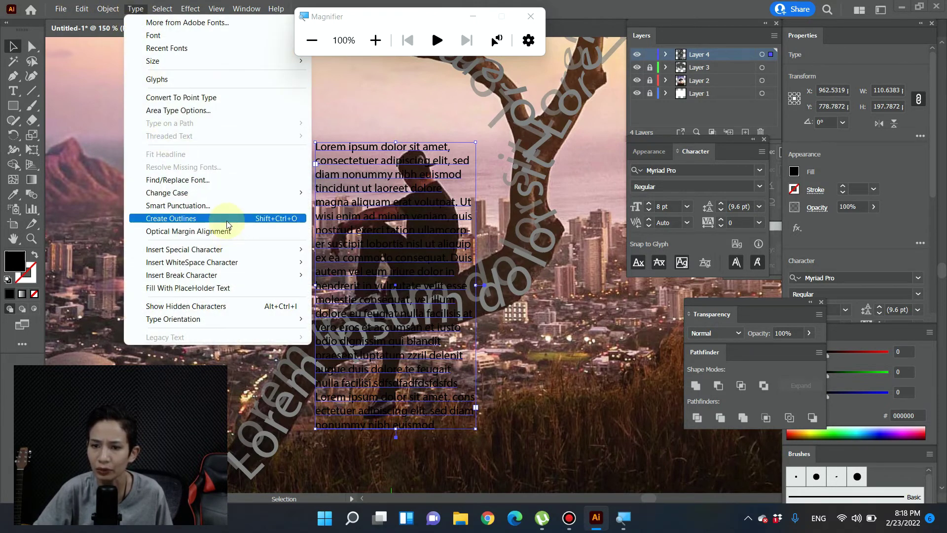
left_click(378, 292)
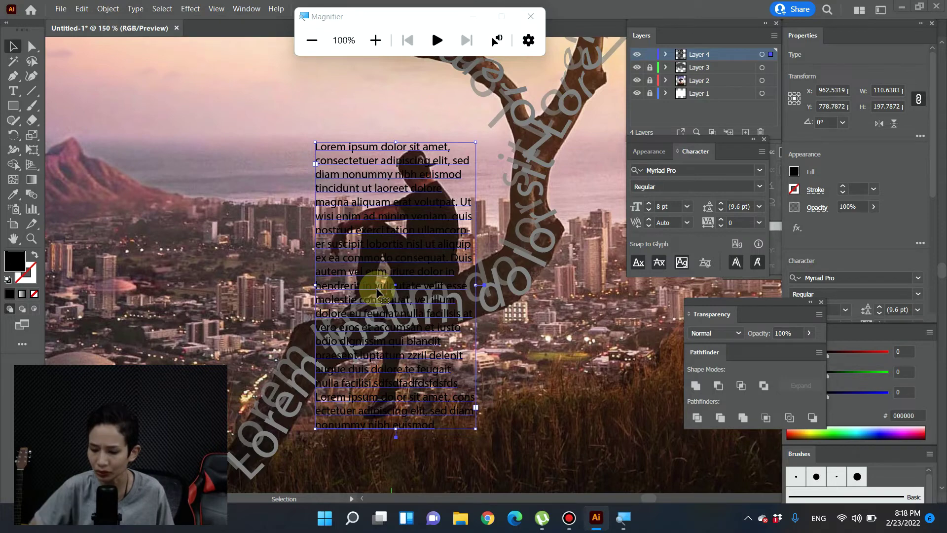
key("ctrl+shift+o")
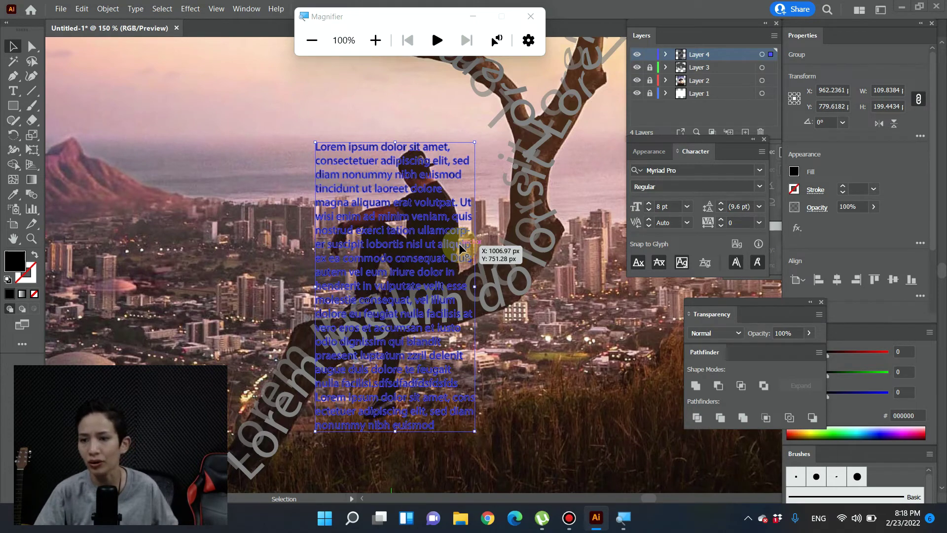
key("p")
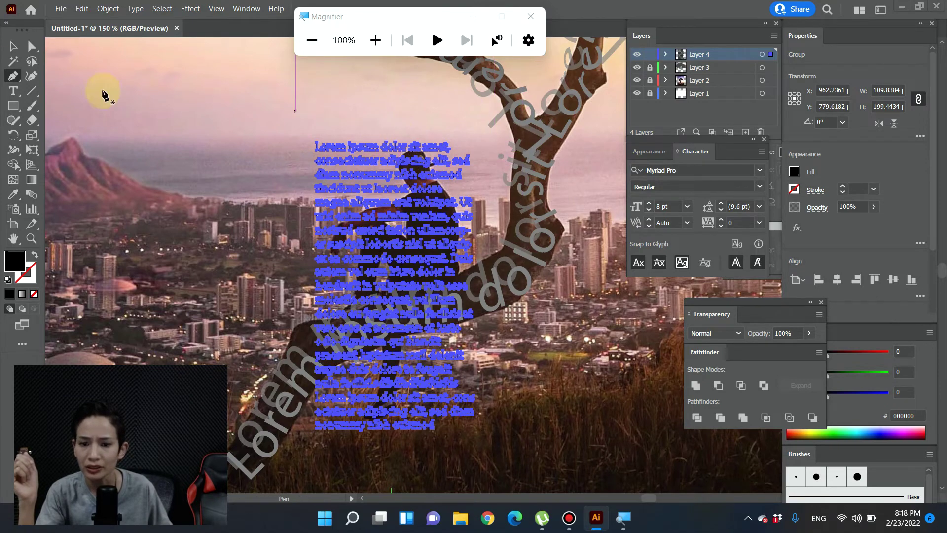
key("ctrl+z")
key("ctrl+shift+a")
left_click(13, 90)
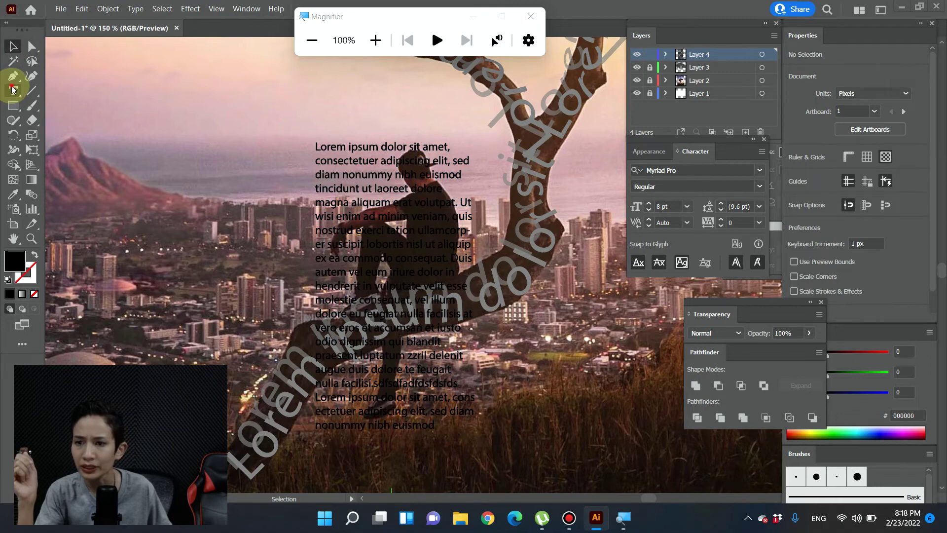
Begin tracing the man's silhouette at the cap with the Pen tool, using no fill and a black stroke
key("p")
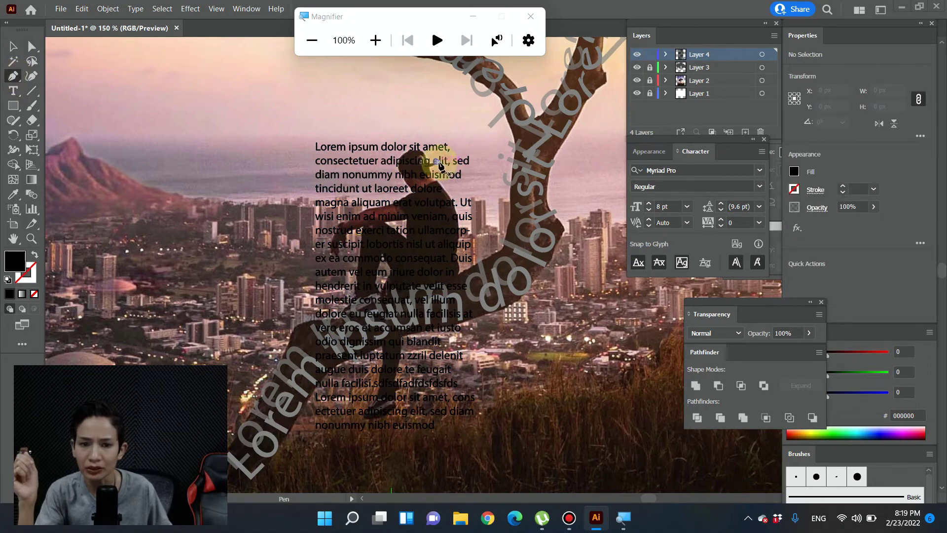
left_click(440, 164)
left_click(424, 157)
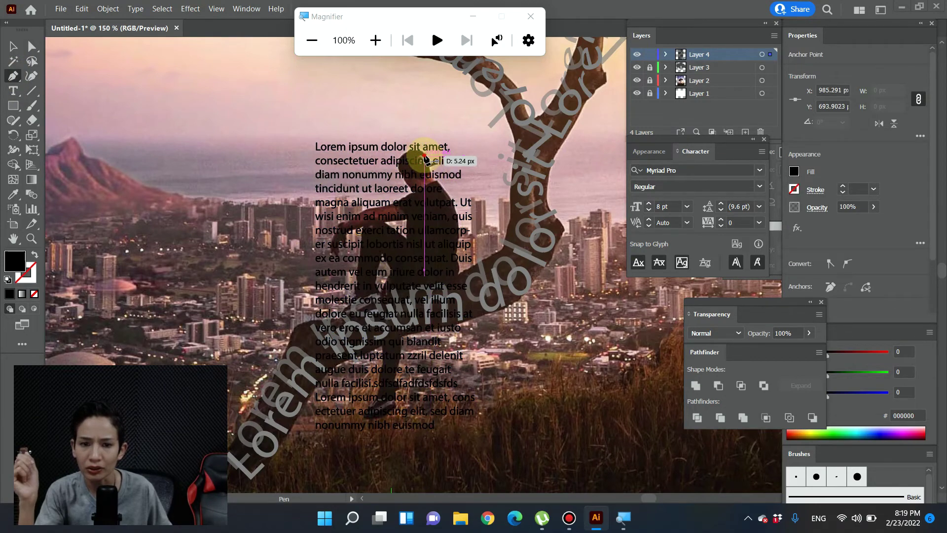
left_click_drag(422, 157, 402, 155)
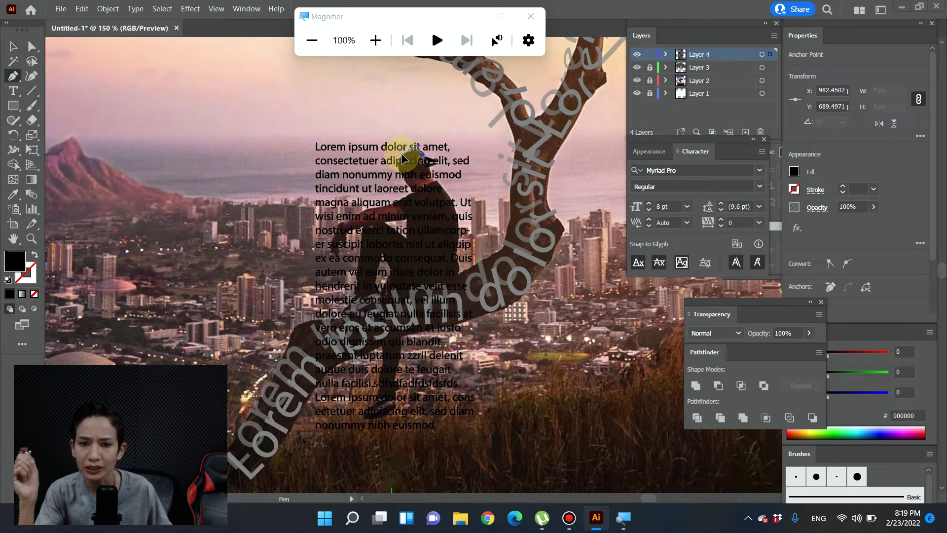
left_click(35, 254)
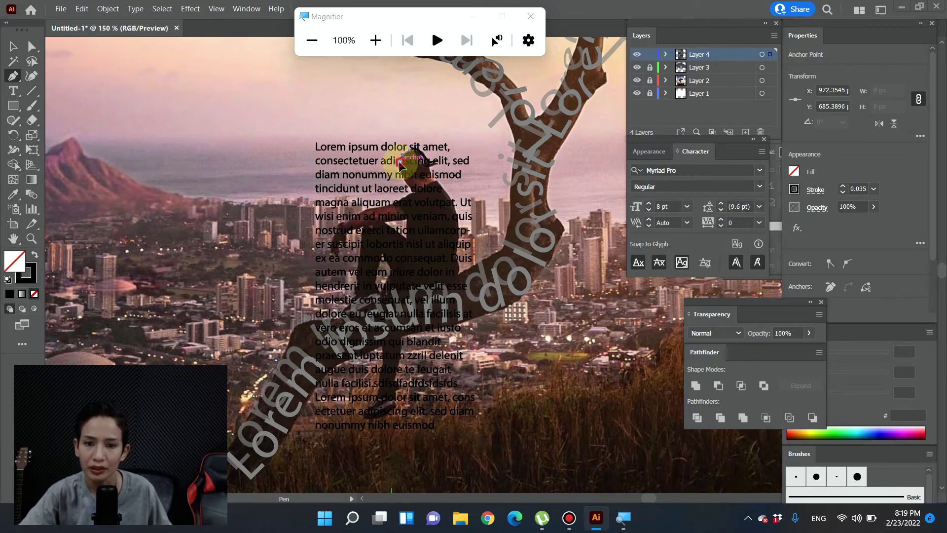
Trace the rest of the man's silhouette around the arm, hand, legs, feet and back, closing the path at the cap brim
left_click_drag(400, 167, 351, 304)
left_click(353, 299)
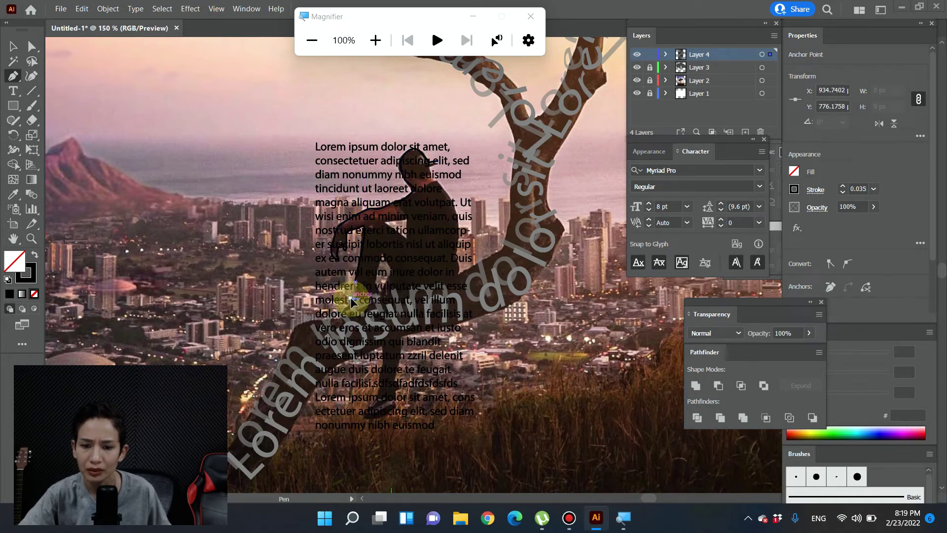
left_click(342, 309)
left_click(341, 314)
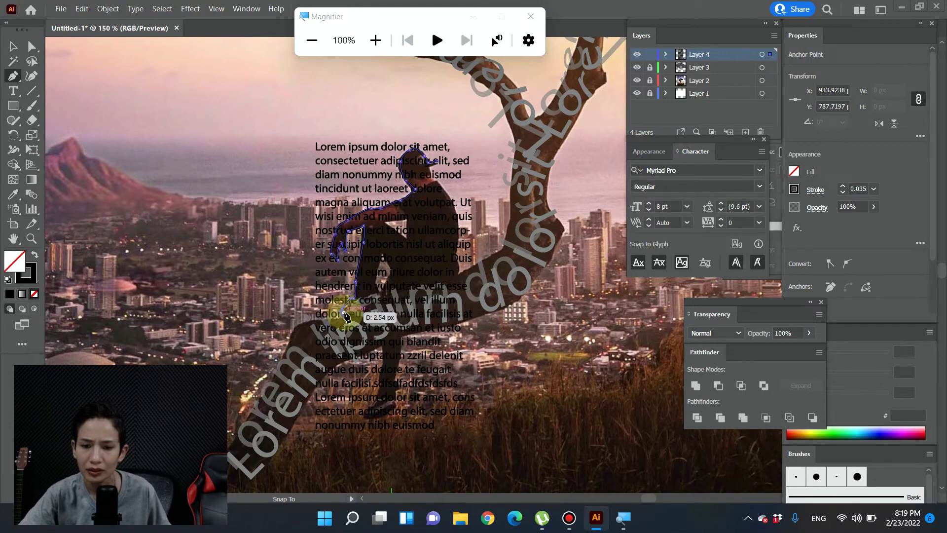
left_click_drag(349, 315, 367, 308)
left_click(368, 305)
left_click(378, 297)
left_click_drag(381, 300, 393, 307)
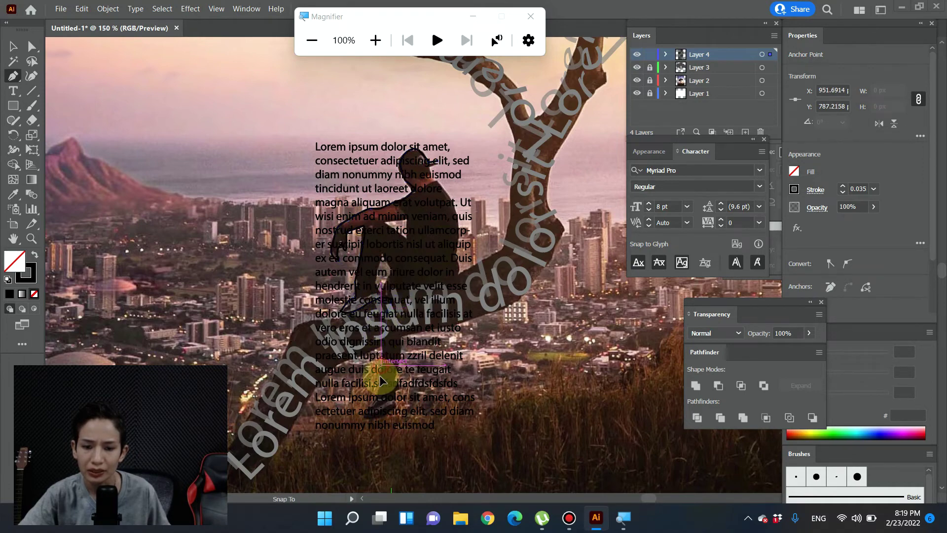
mouse_move(378, 392)
left_mouse_down()
mouse_move(364, 407)
mouse_move(372, 424)
mouse_move(397, 378)
left_mouse_up()
left_click_drag(401, 341, 438, 172)
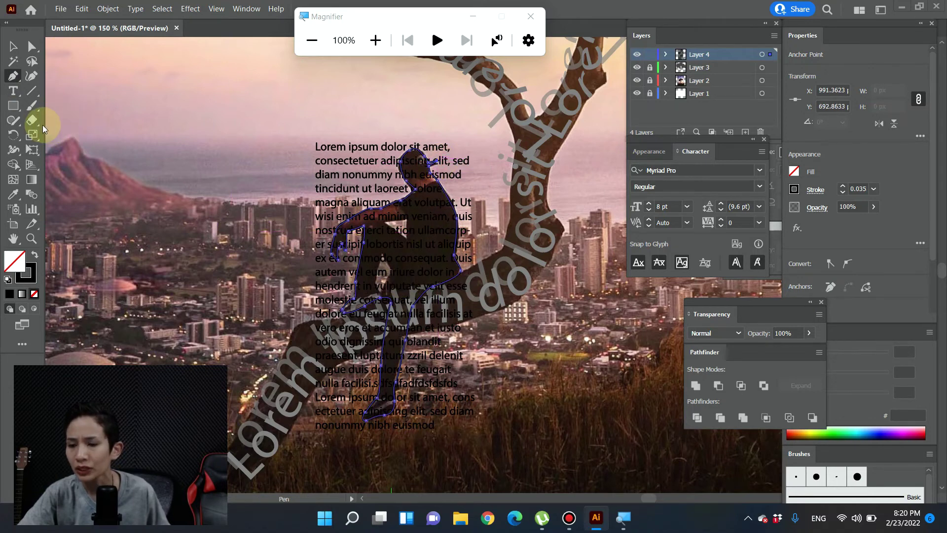
Smooth the traced silhouette path along the man's back and head with the Smooth tool
left_click(16, 121)
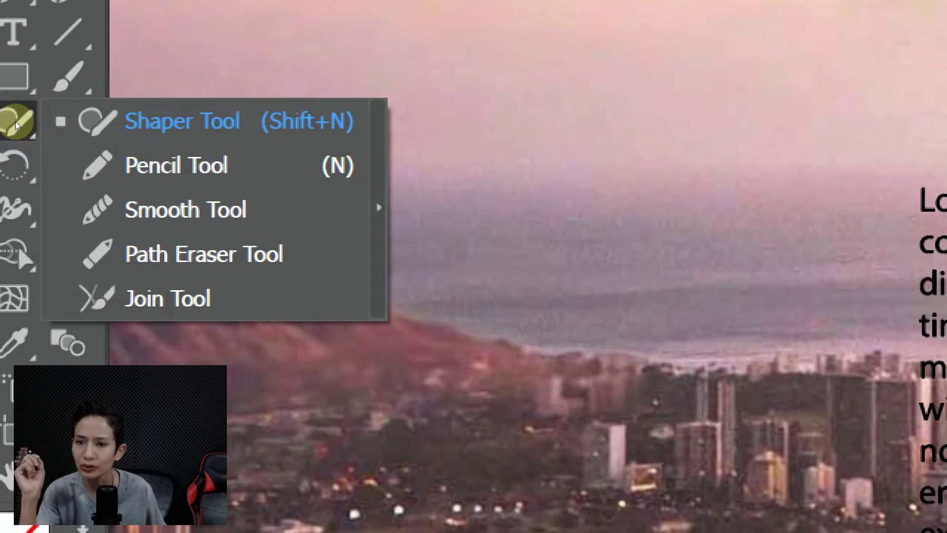
left_click(101, 156)
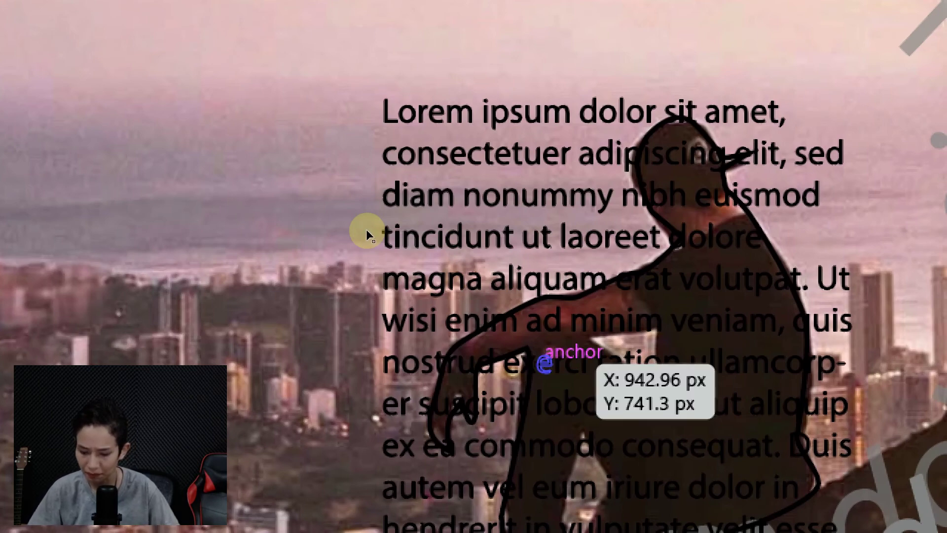
key("super+minus")
key("super+minus")
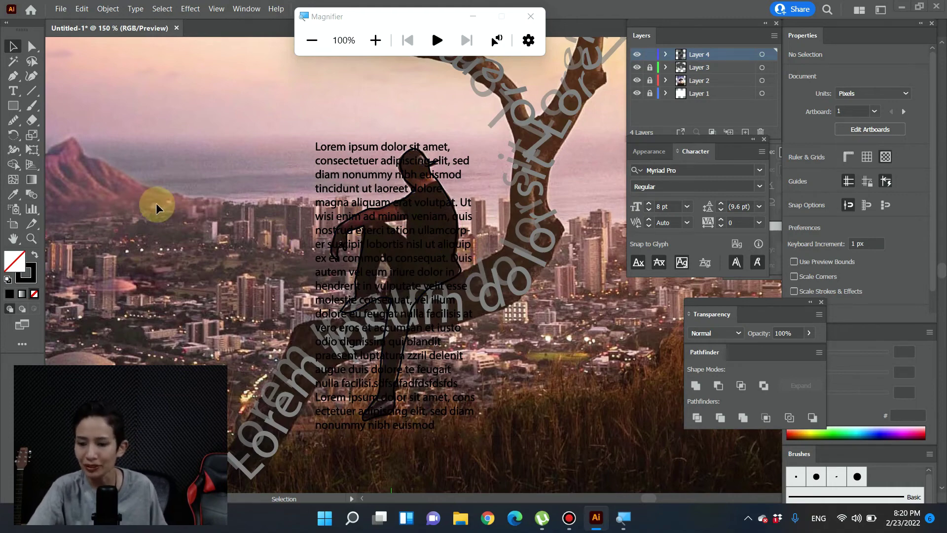
left_click(15, 47)
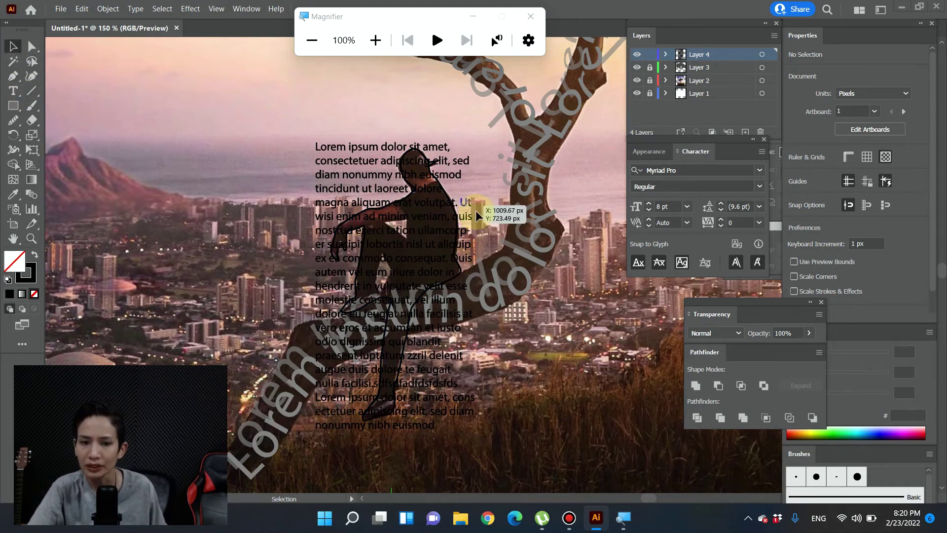
left_click(458, 217)
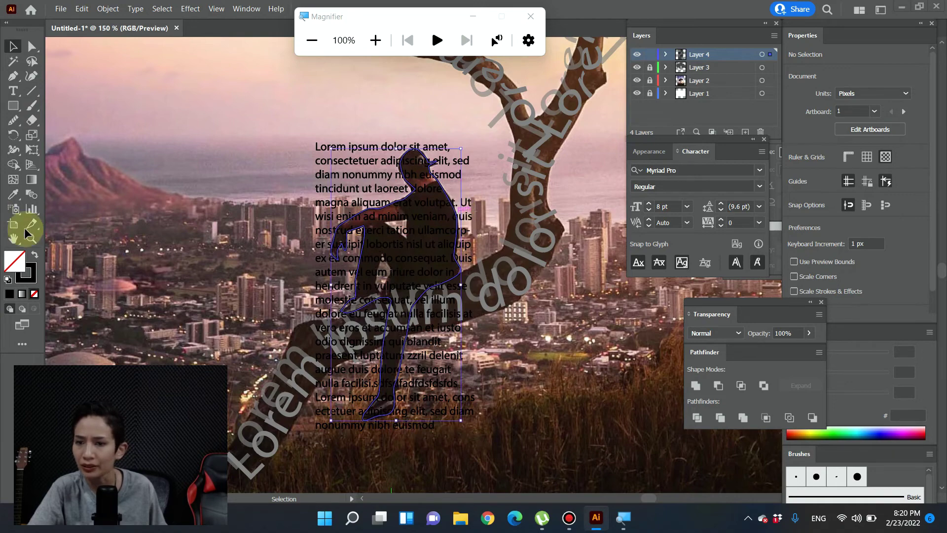
left_click(13, 123)
mouse_move(461, 265)
left_mouse_down()
mouse_move(440, 304)
mouse_move(462, 258)
mouse_move(421, 150)
left_mouse_up()
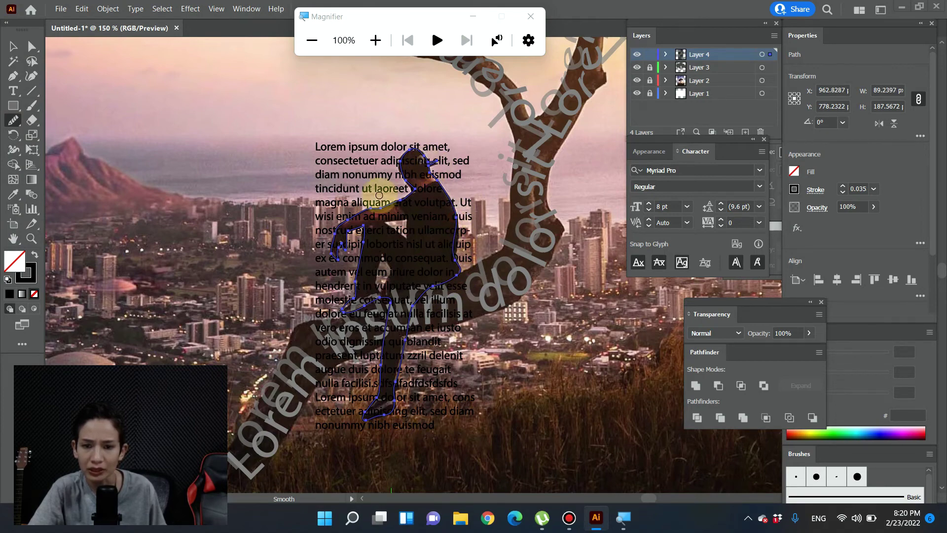
left_click(14, 47)
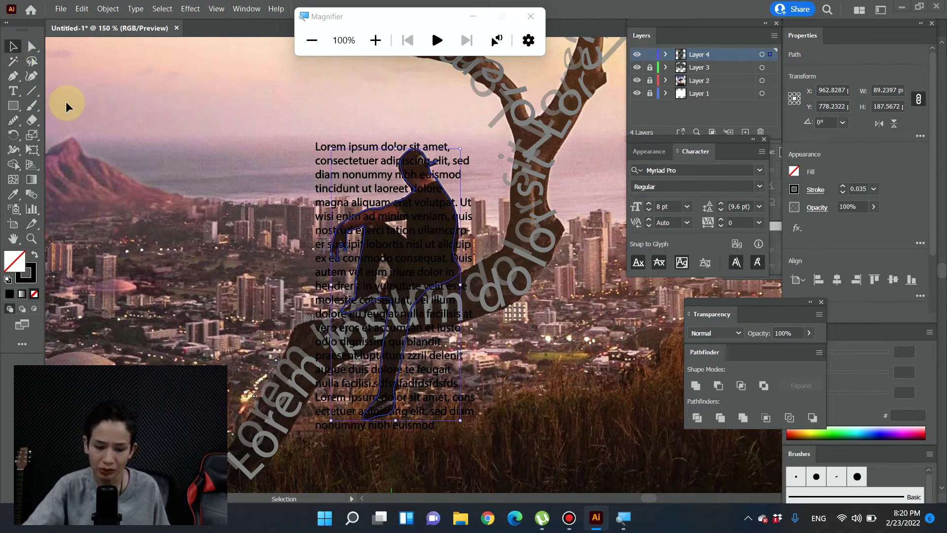
Draw a small triangular path over the gap between the man's arm and torso and give it a black fill without stroke
key("p")
mouse_move(409, 223)
left_mouse_down()
mouse_move(410, 239)
mouse_move(396, 232)
mouse_move(407, 224)
left_mouse_up()
left_click(13, 46)
left_click(33, 256)
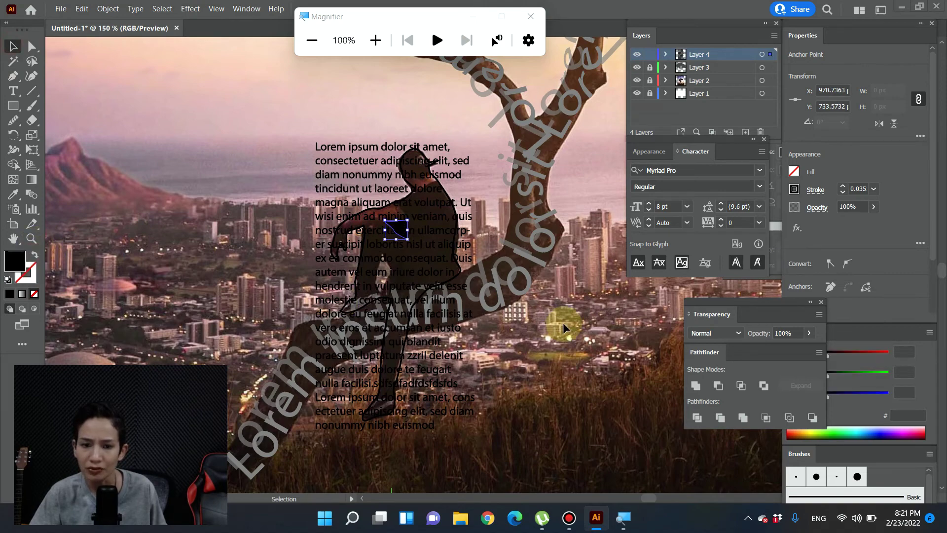
Select the man's silhouette together with the small triangle and fill both with solid black (000000)
left_click(404, 371, "shift")
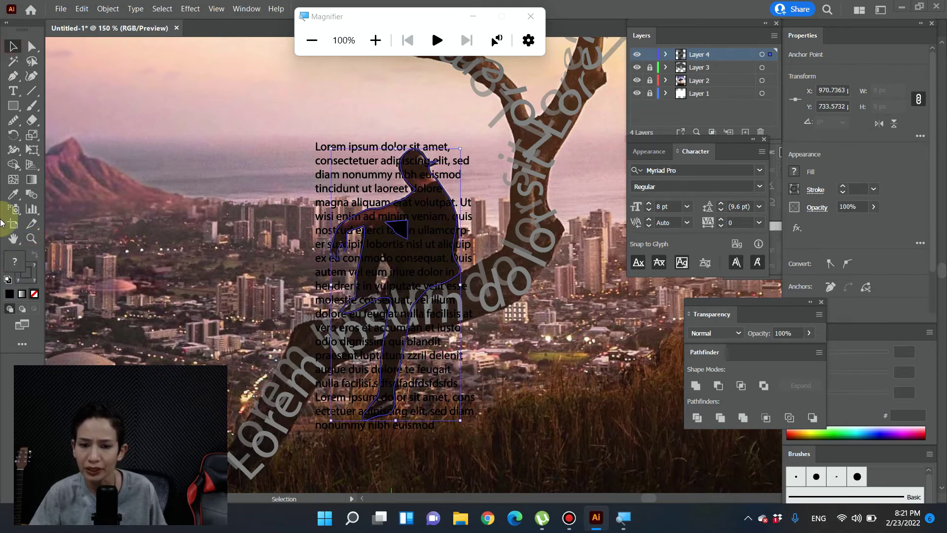
left_click(8, 293)
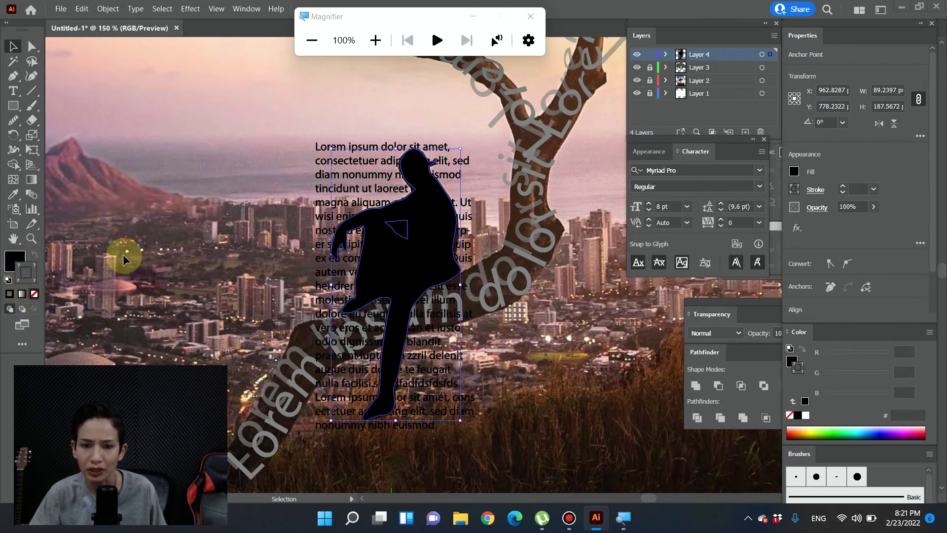
left_click(13, 260)
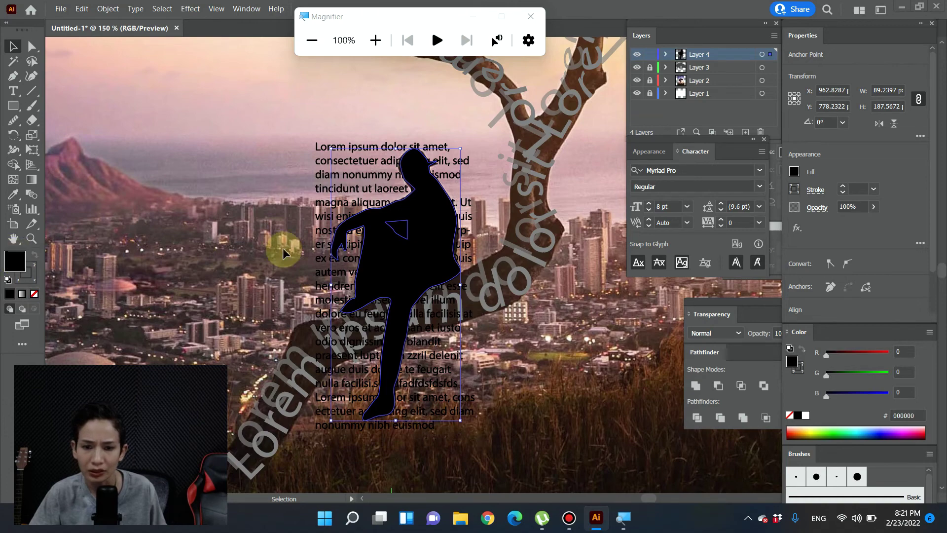
left_click(432, 282, "shift")
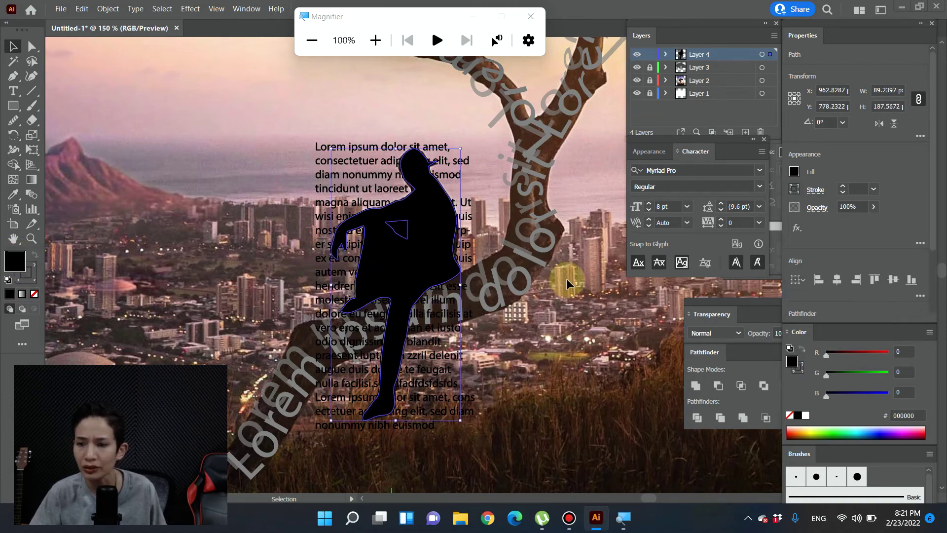
left_click(694, 166)
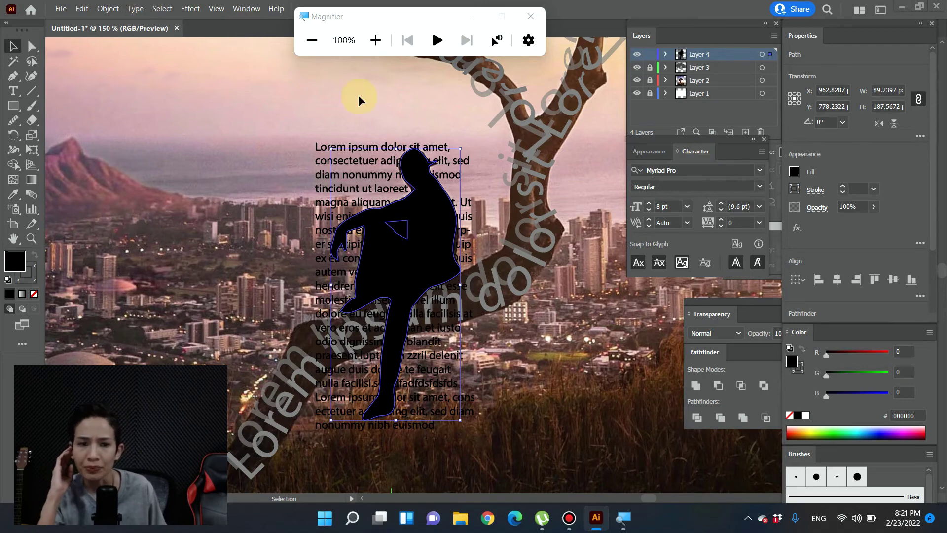
Subtract the small triangle from the man's silhouette with the Pathfinder Minus Front operation
left_click(235, 12)
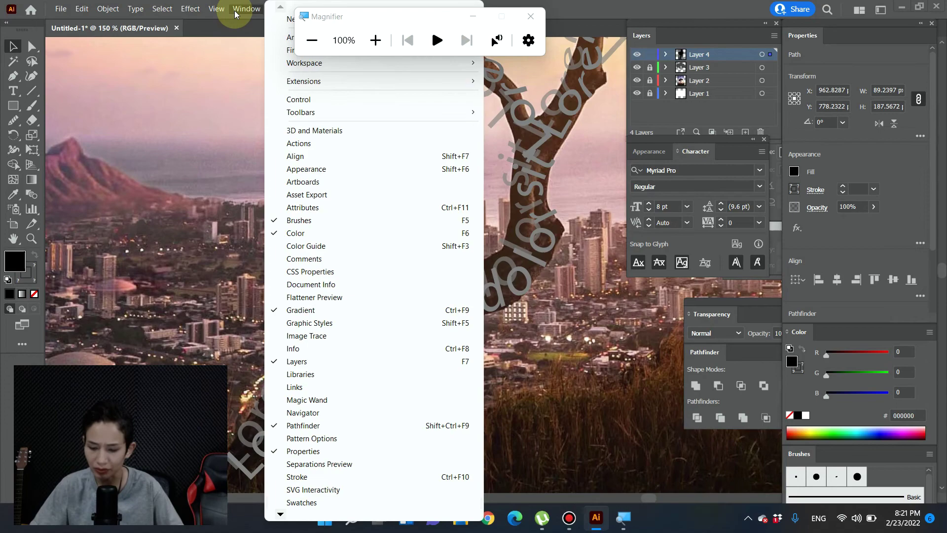
key("super+plus")
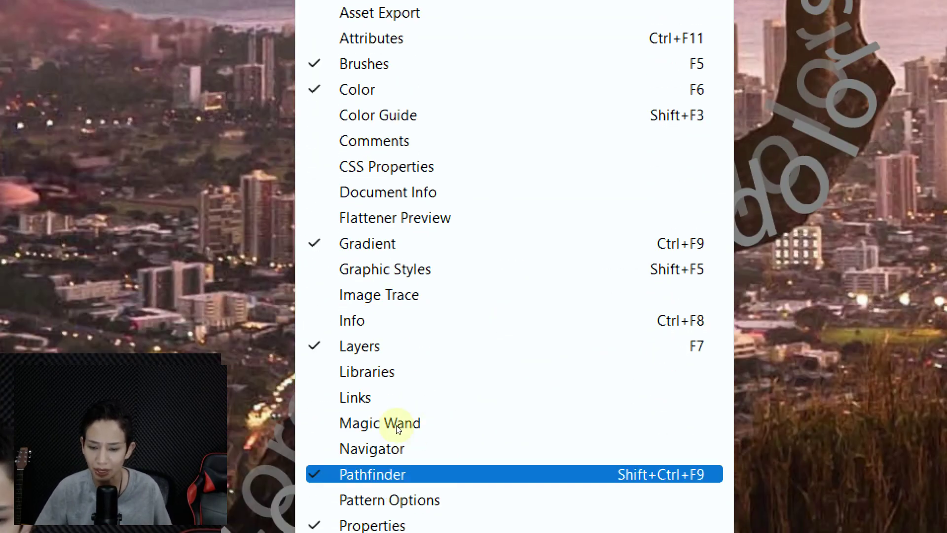
key("super+minus")
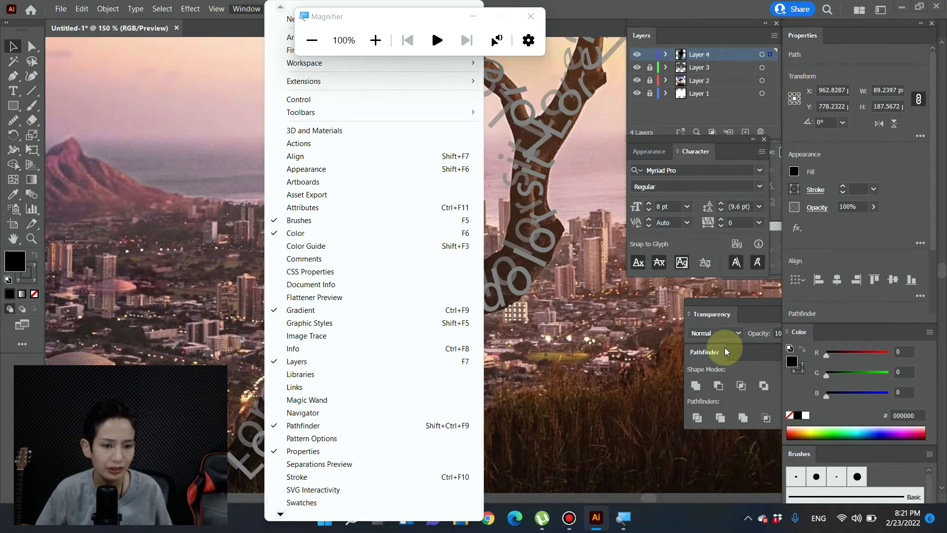
left_click(710, 350)
left_click_drag(710, 350, 521, 223)
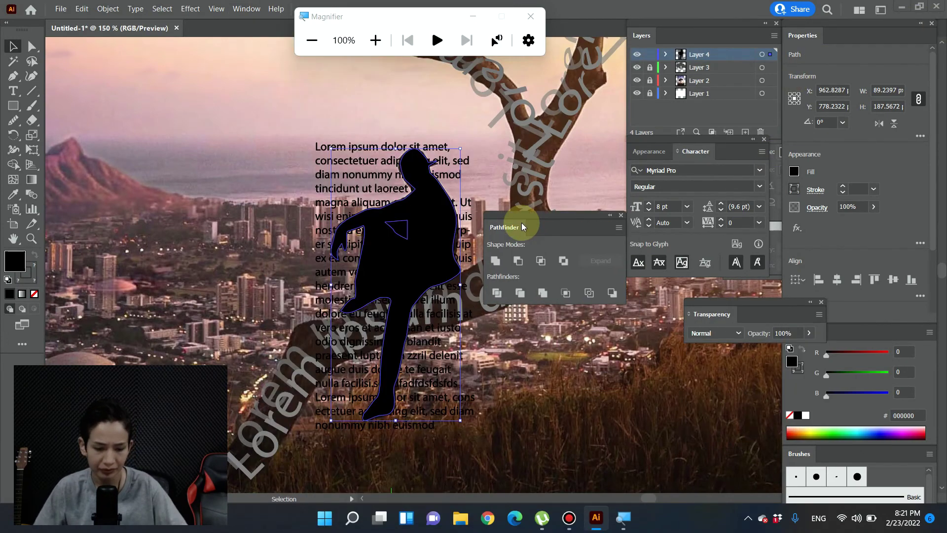
key("super+plus")
key("super+plus")
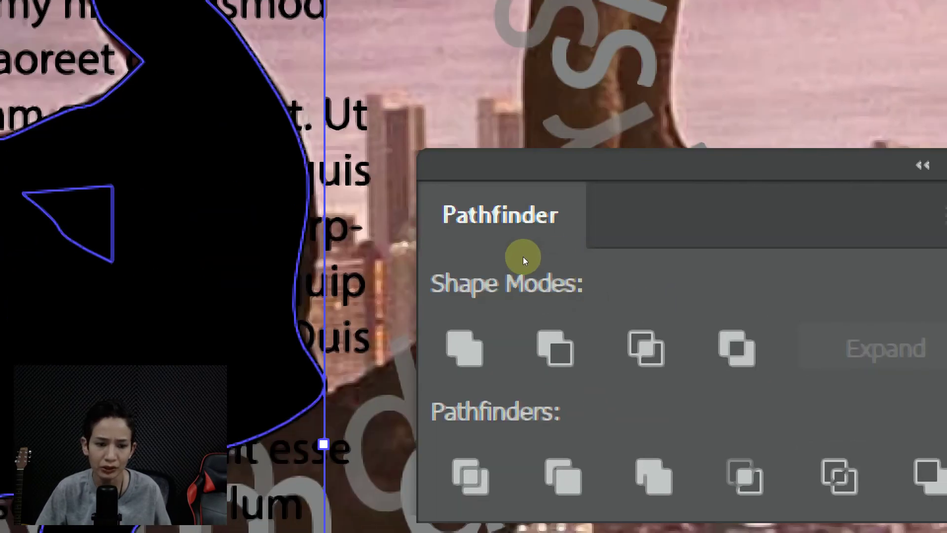
left_click(553, 347)
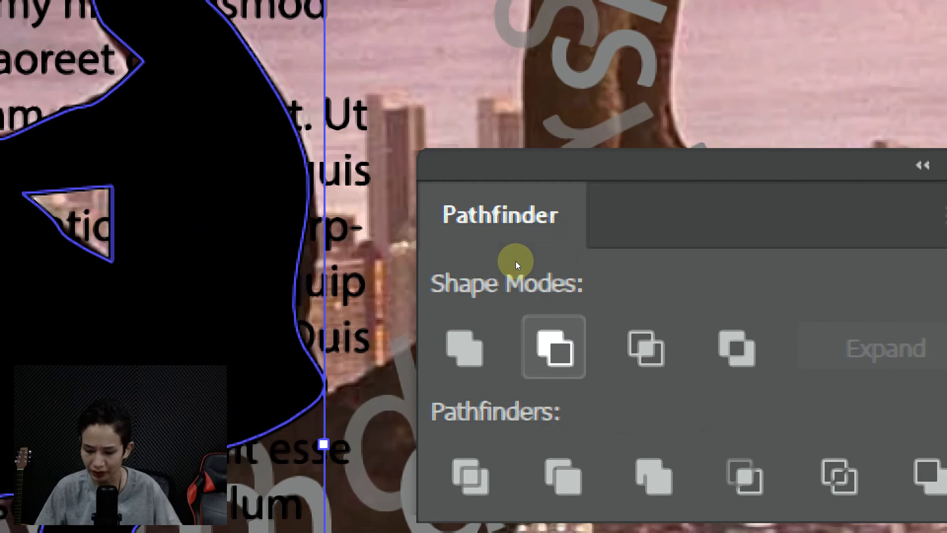
key("super+minus")
key("super+minus")
key("super+minus")
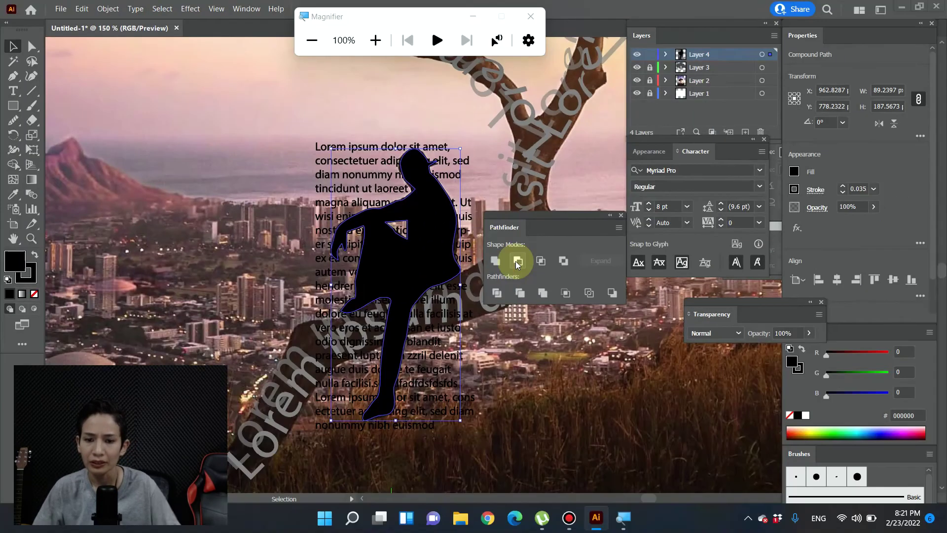
Select the outlined lorem ipsum text together with the man's silhouette and make a clipping mask from them
left_click_drag(557, 214, 685, 279)
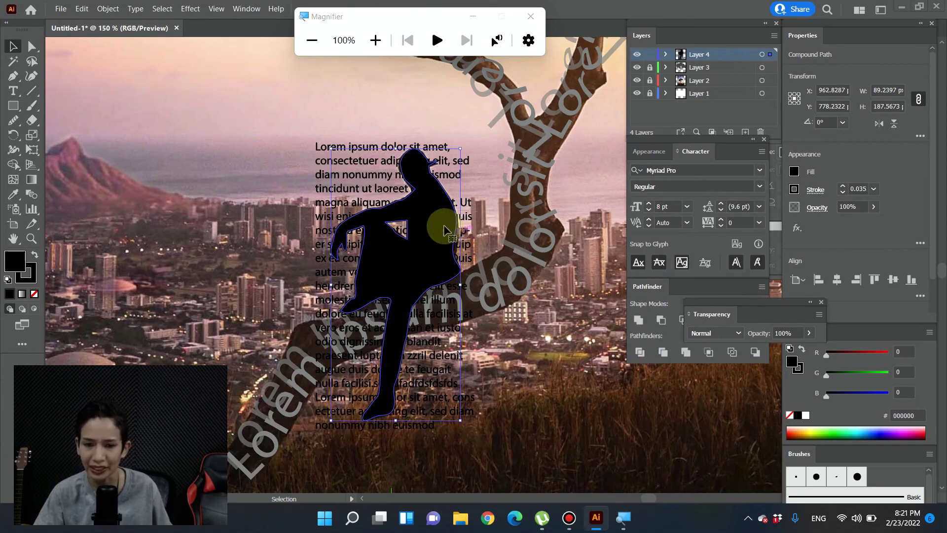
left_click(388, 191)
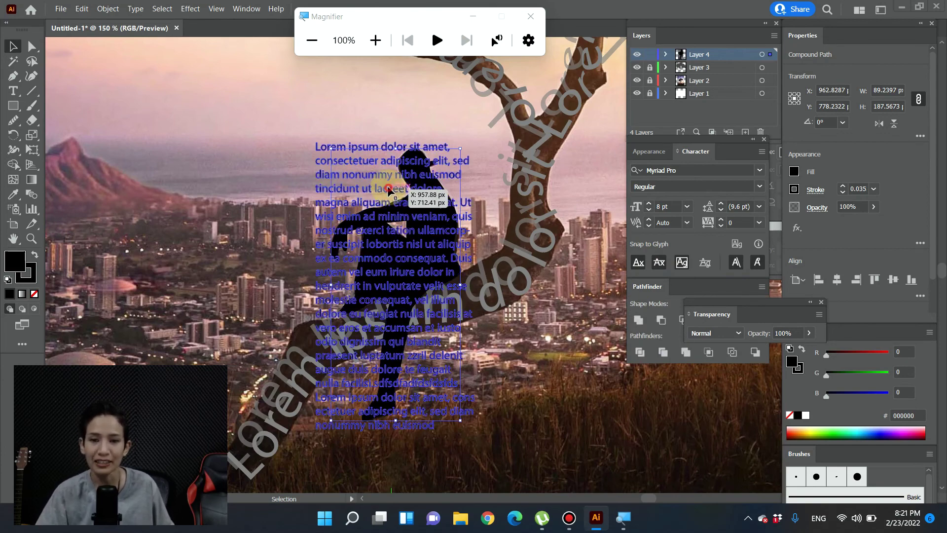
left_click(442, 185, "shift")
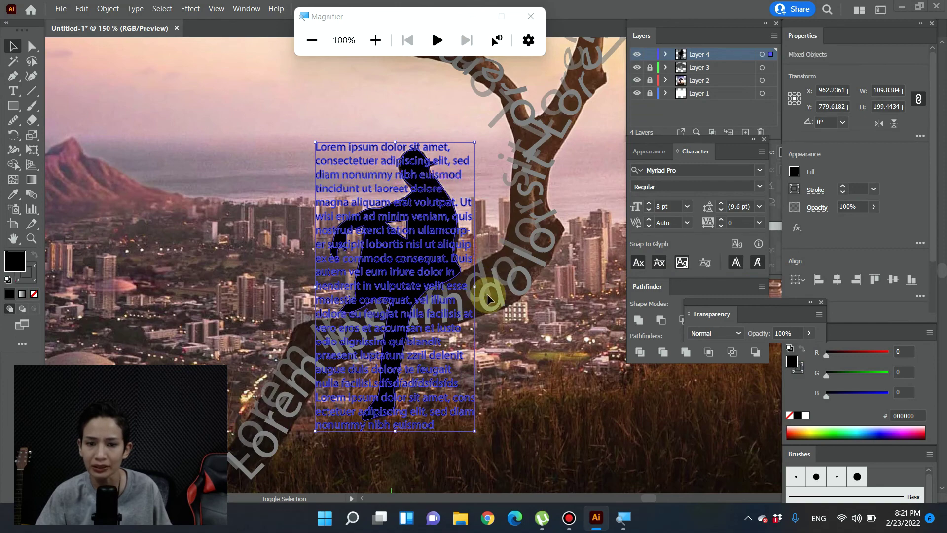
left_click(103, 9)
mouse_move(187, 426)
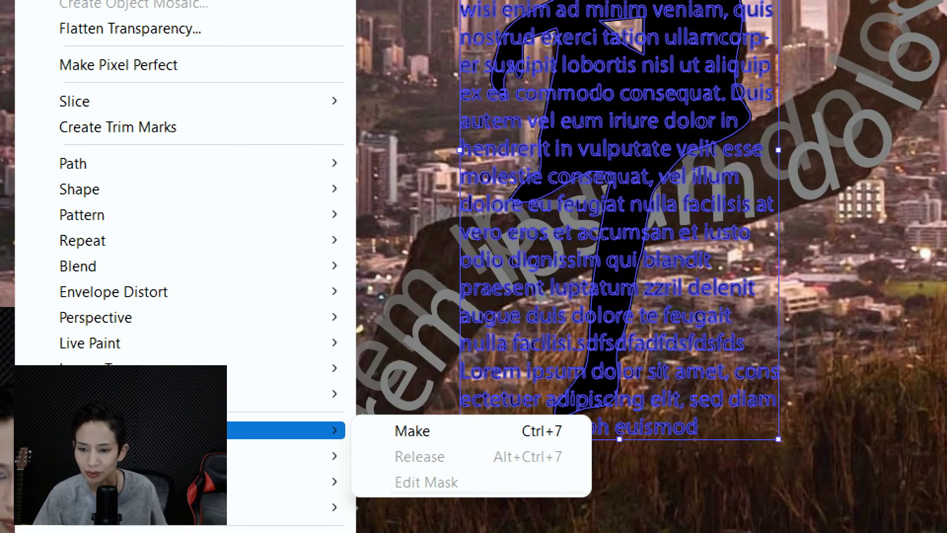
key("ctrl+7")
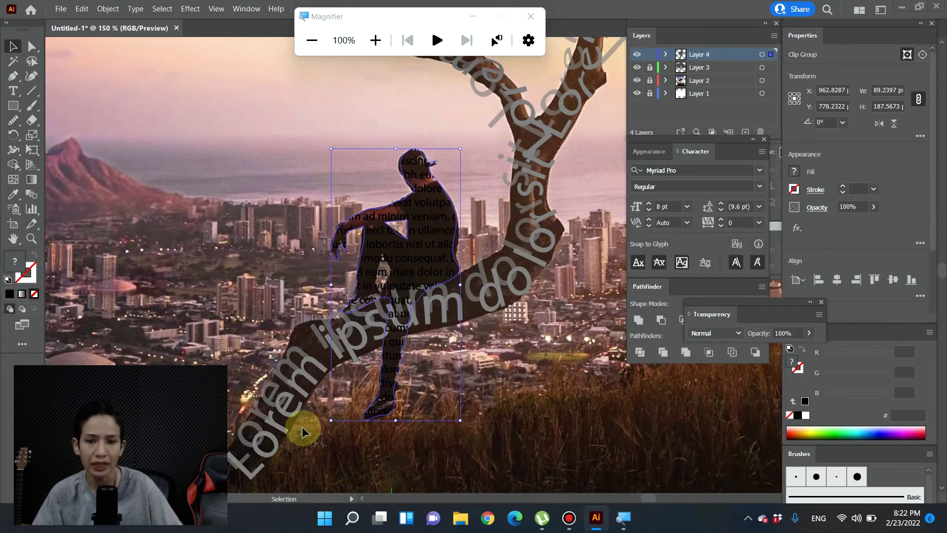
Hide the photo on Layer 2 and deselect the clipped text figure
left_click(637, 80)
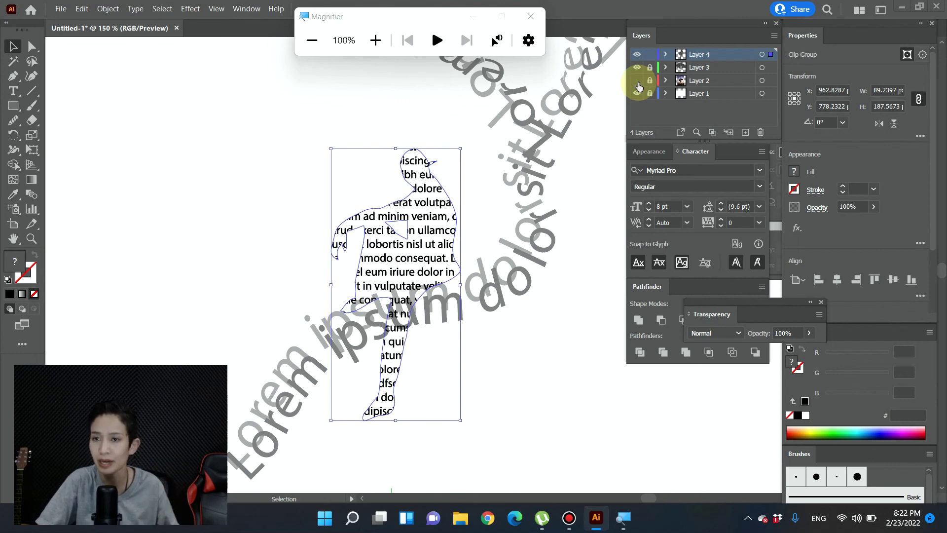
left_click(106, 9)
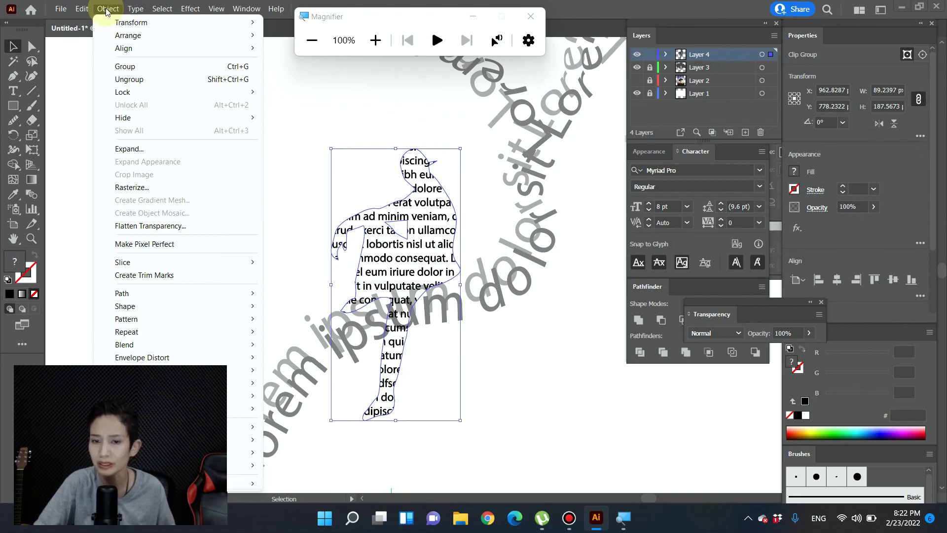
mouse_move(186, 360)
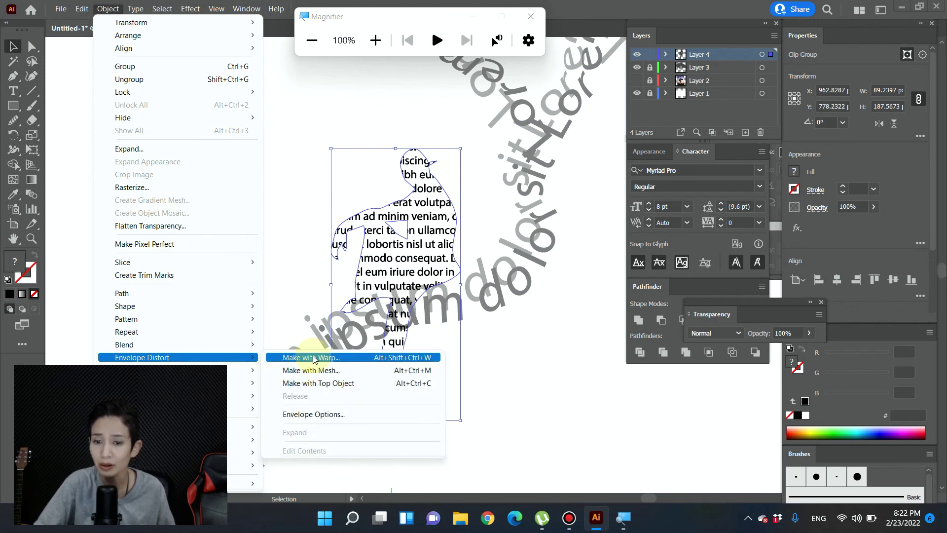
left_click(534, 317)
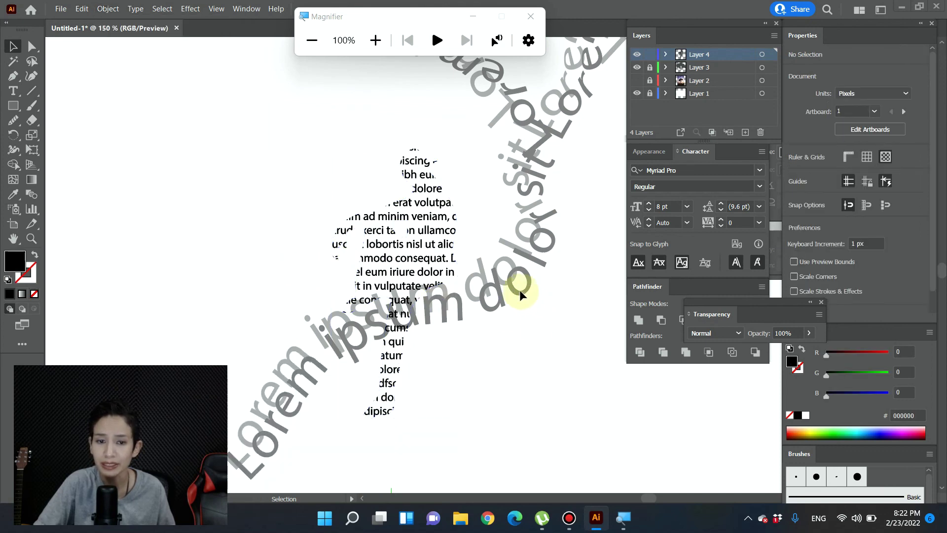